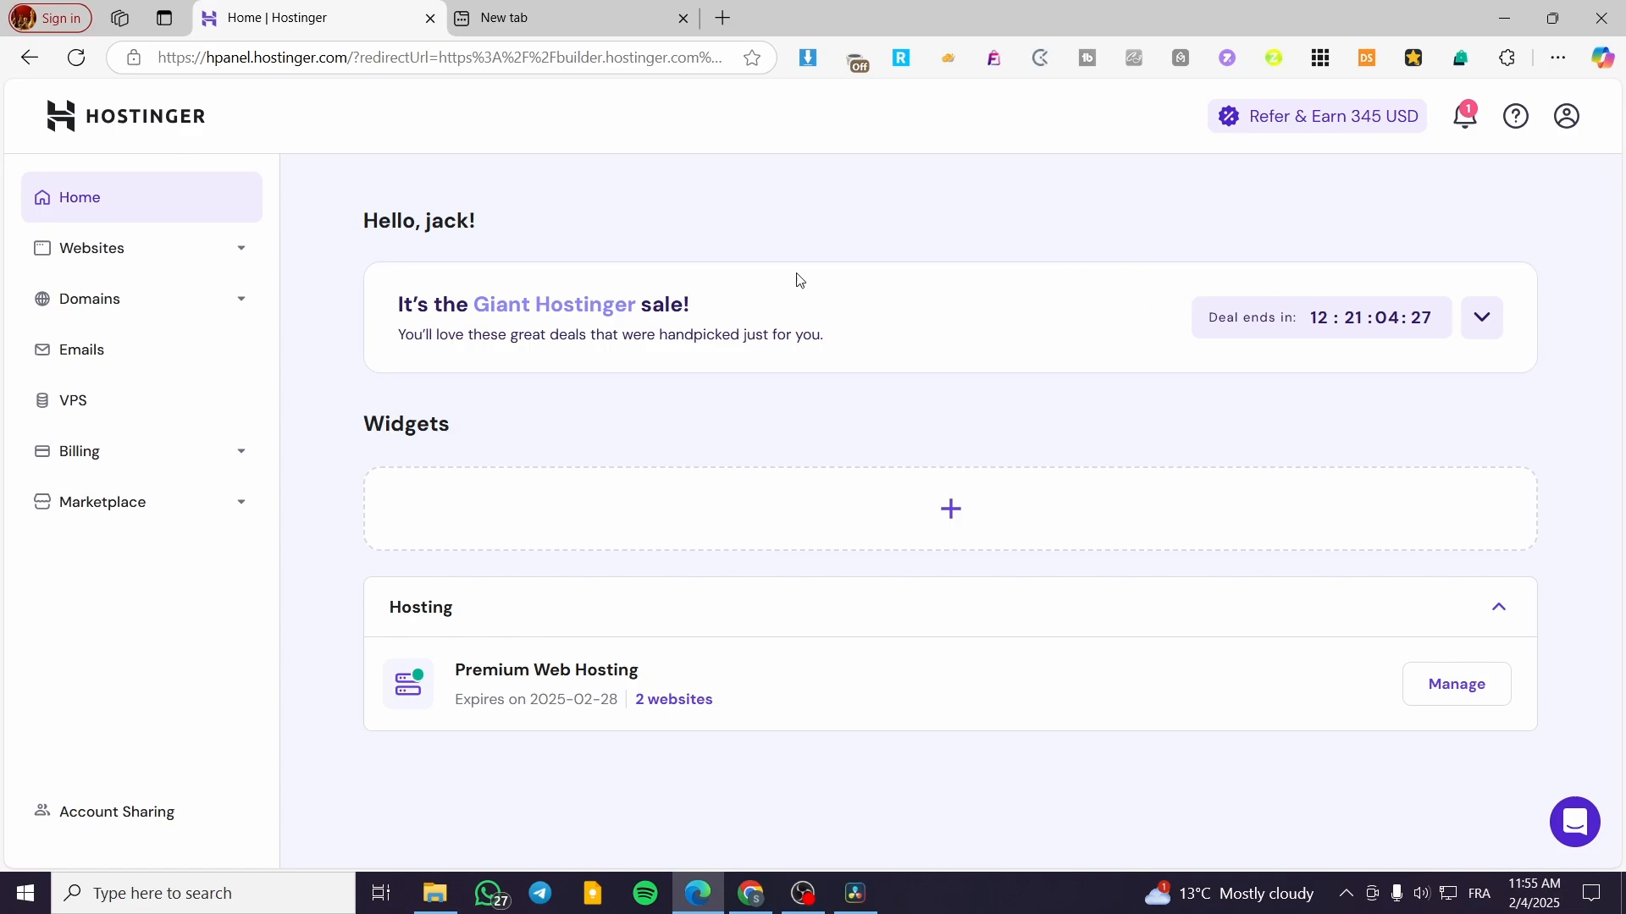
Step: Open the jacksclothing.xyz website for editing from the account's websites list
{"action": "left_click", "coordinate": [142, 264]}
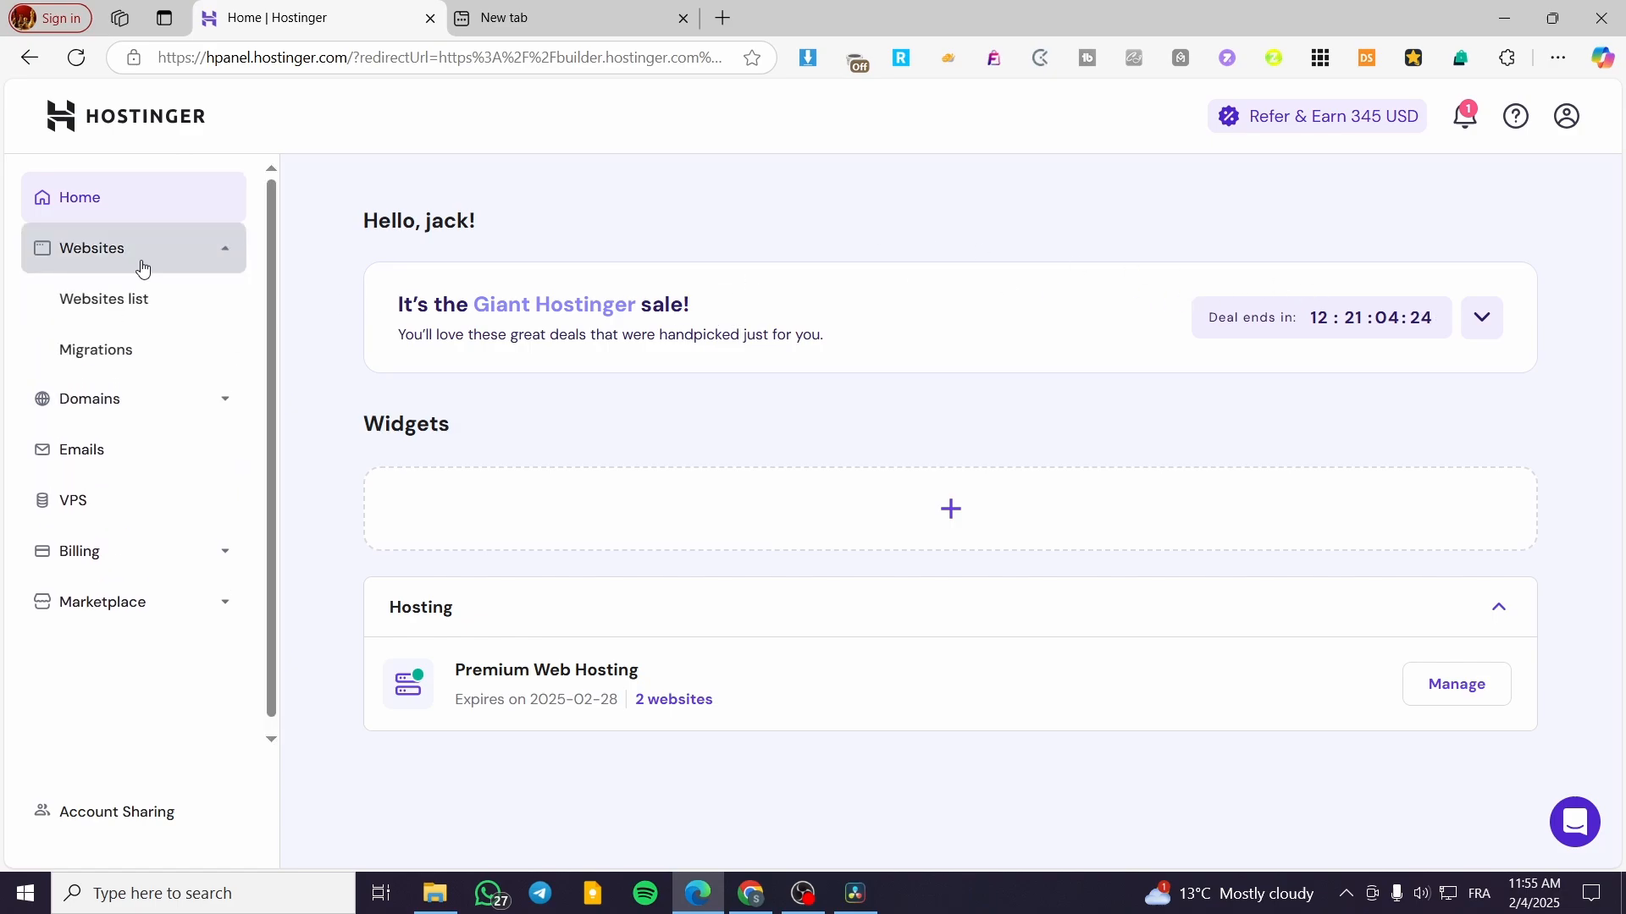
{"action": "left_click", "coordinate": [79, 306]}
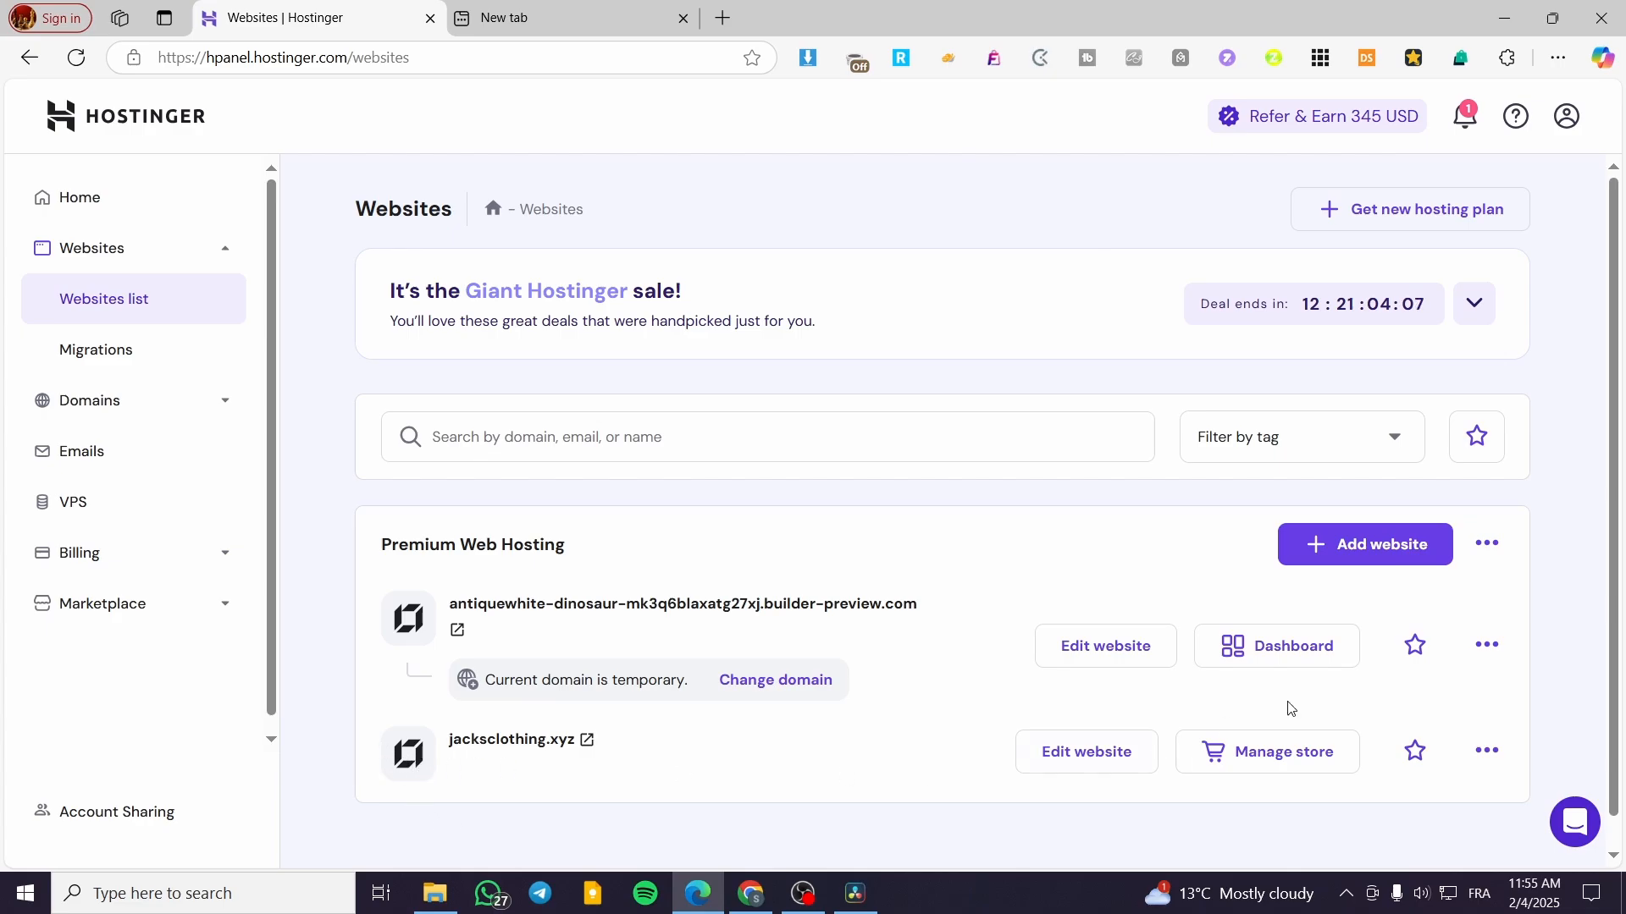
{"action": "left_click", "coordinate": [1388, 552]}
{"action": "scroll", "coordinate": [1346, 623], "scroll_direction": "down", "scroll_amount": 1}
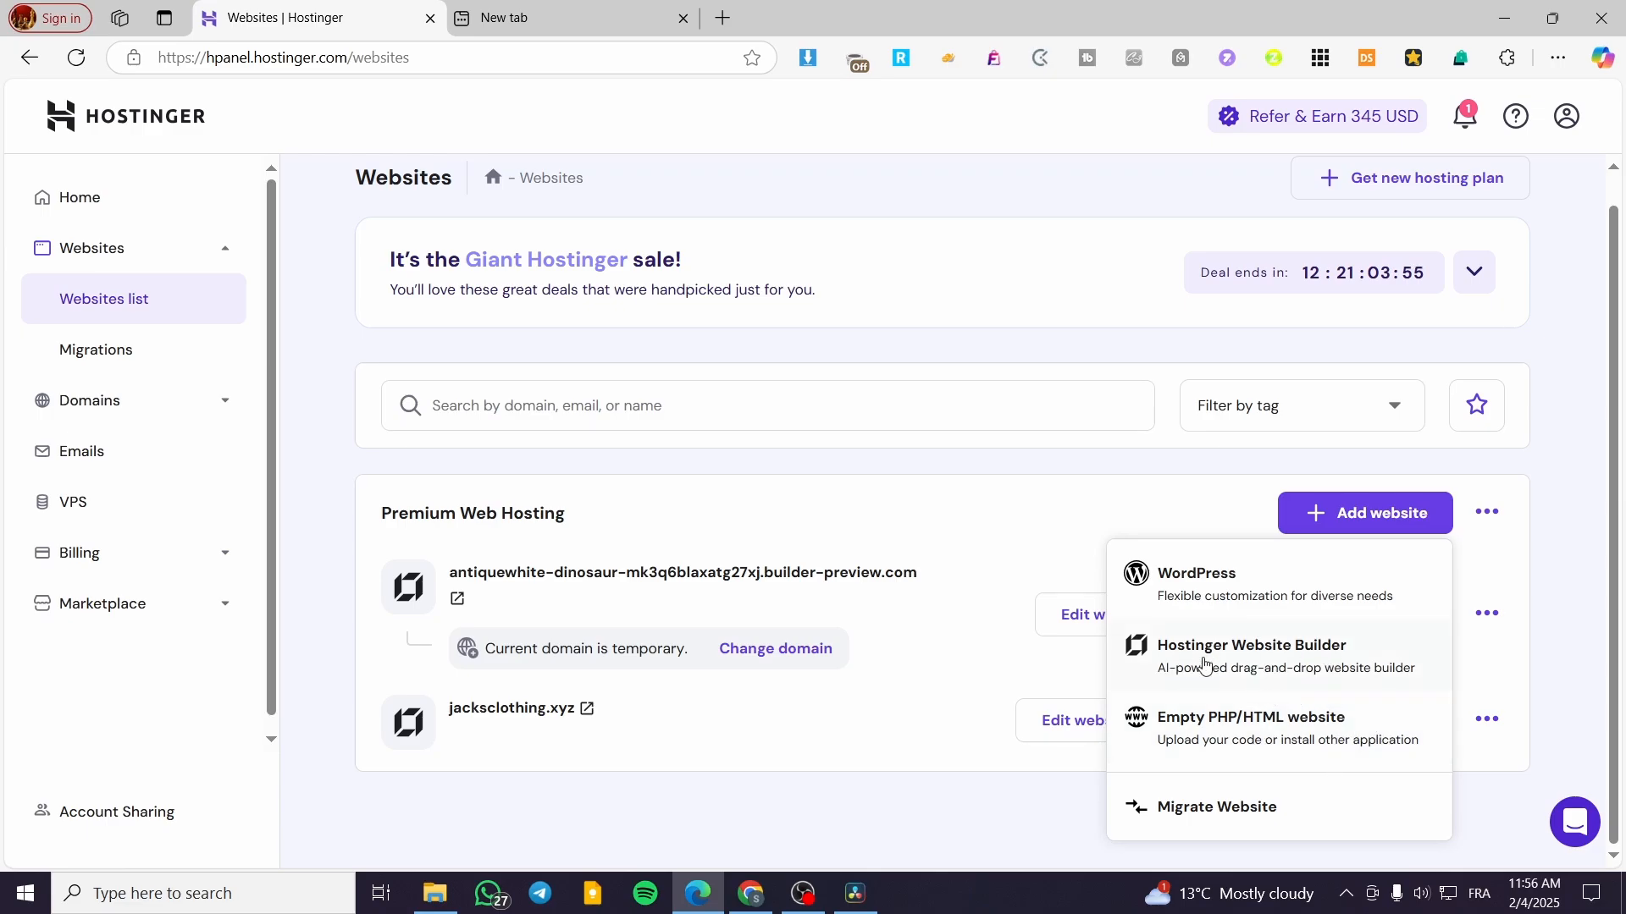
{"action": "left_click", "coordinate": [503, 764]}
{"action": "left_click", "coordinate": [1089, 733]}
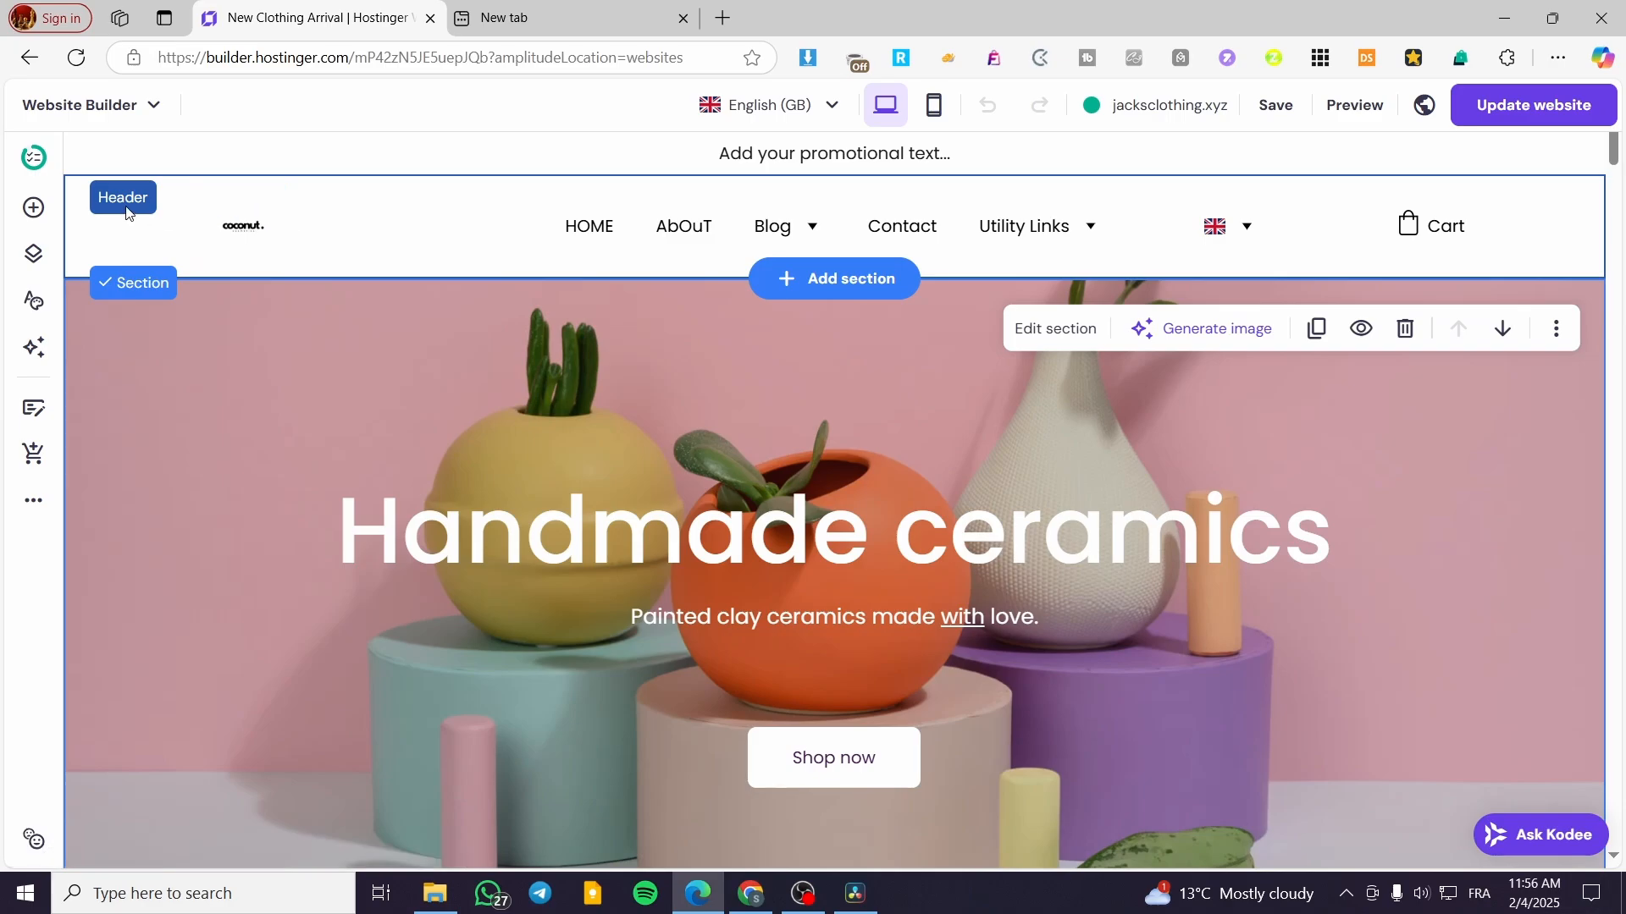
Step: Look through the homepage from header to footer, and examine the layout options in the header's settings
{"action": "scroll", "coordinate": [414, 326], "scroll_direction": "down", "scroll_amount": 10}
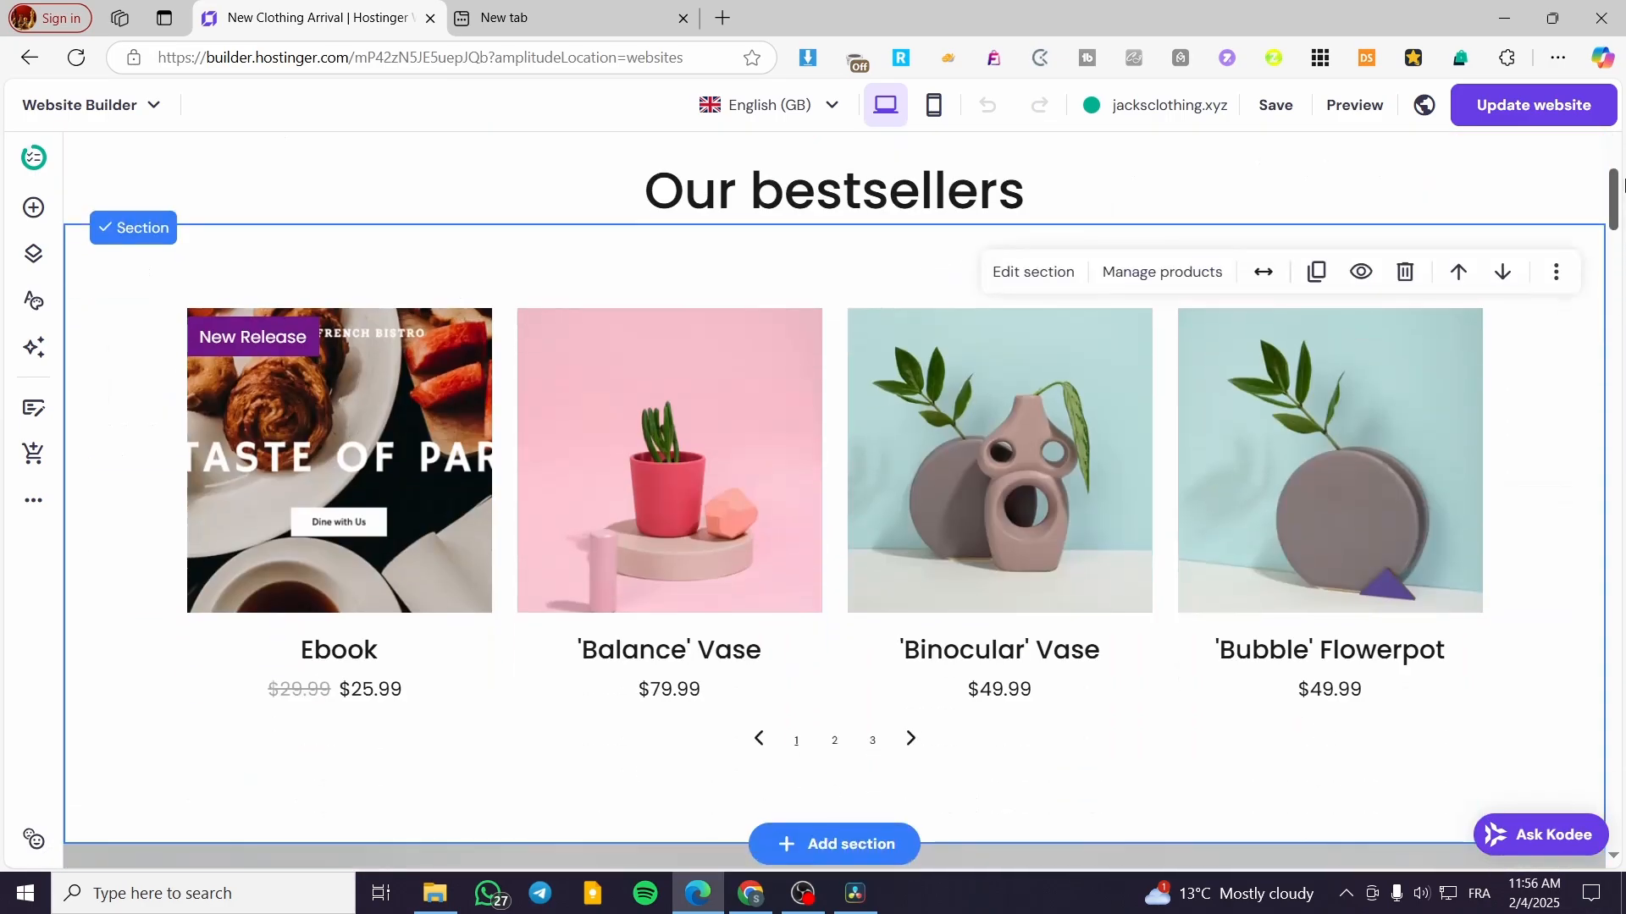
{"action": "left_click_drag", "start_coordinate": [1616, 204], "coordinate": [1622, 882]}
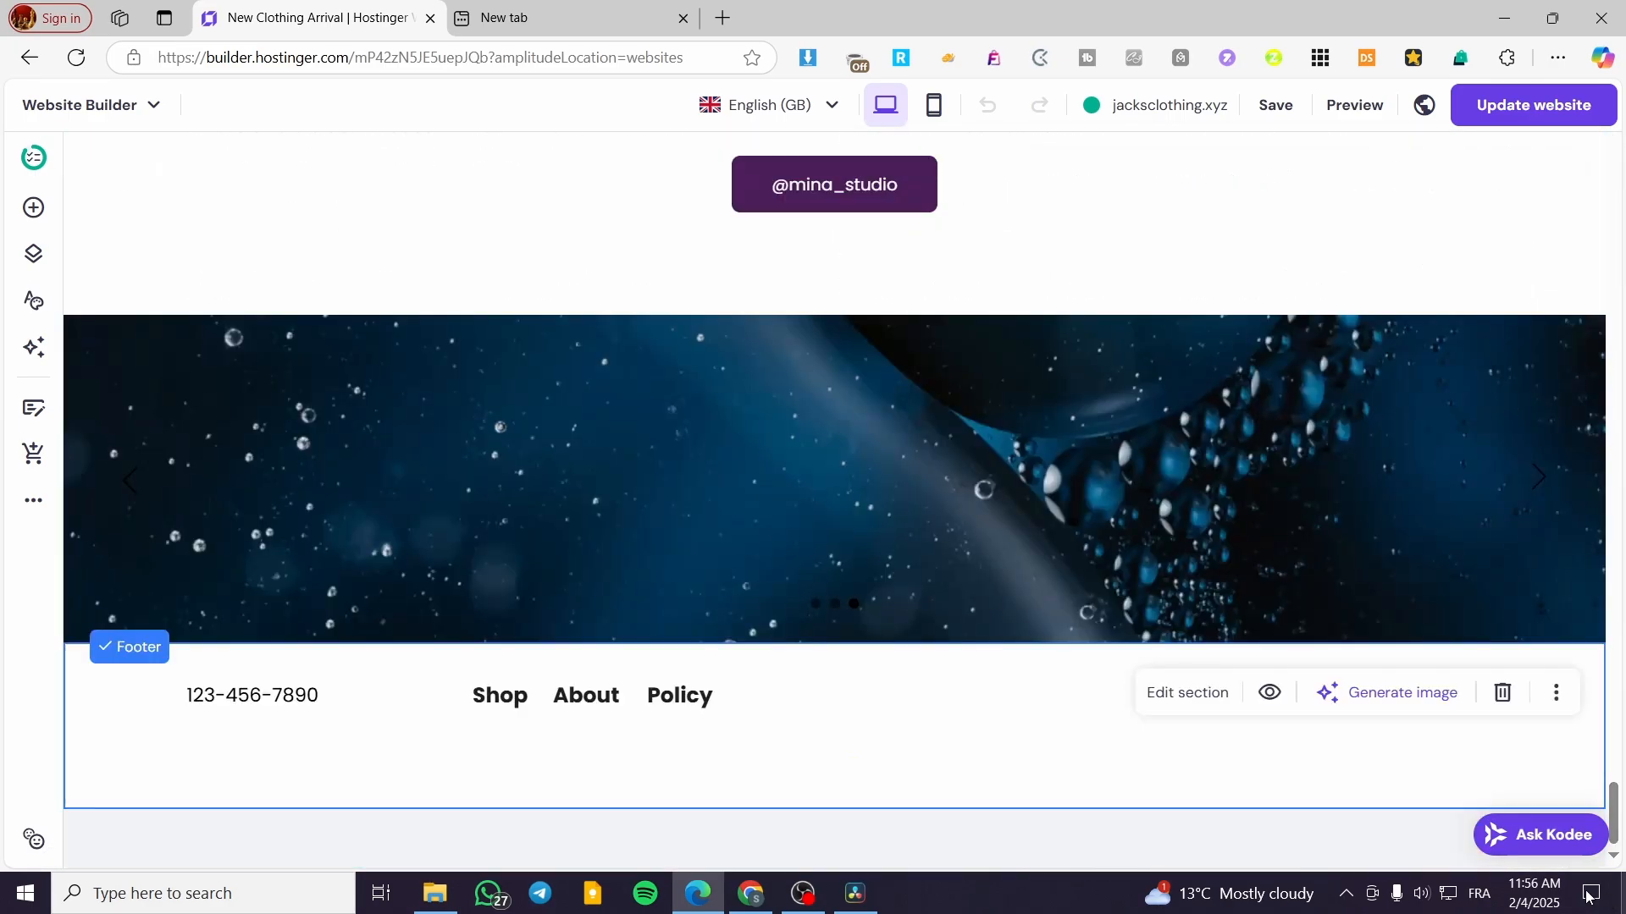
{"action": "left_click_drag", "start_coordinate": [1613, 813], "coordinate": [1621, 24]}
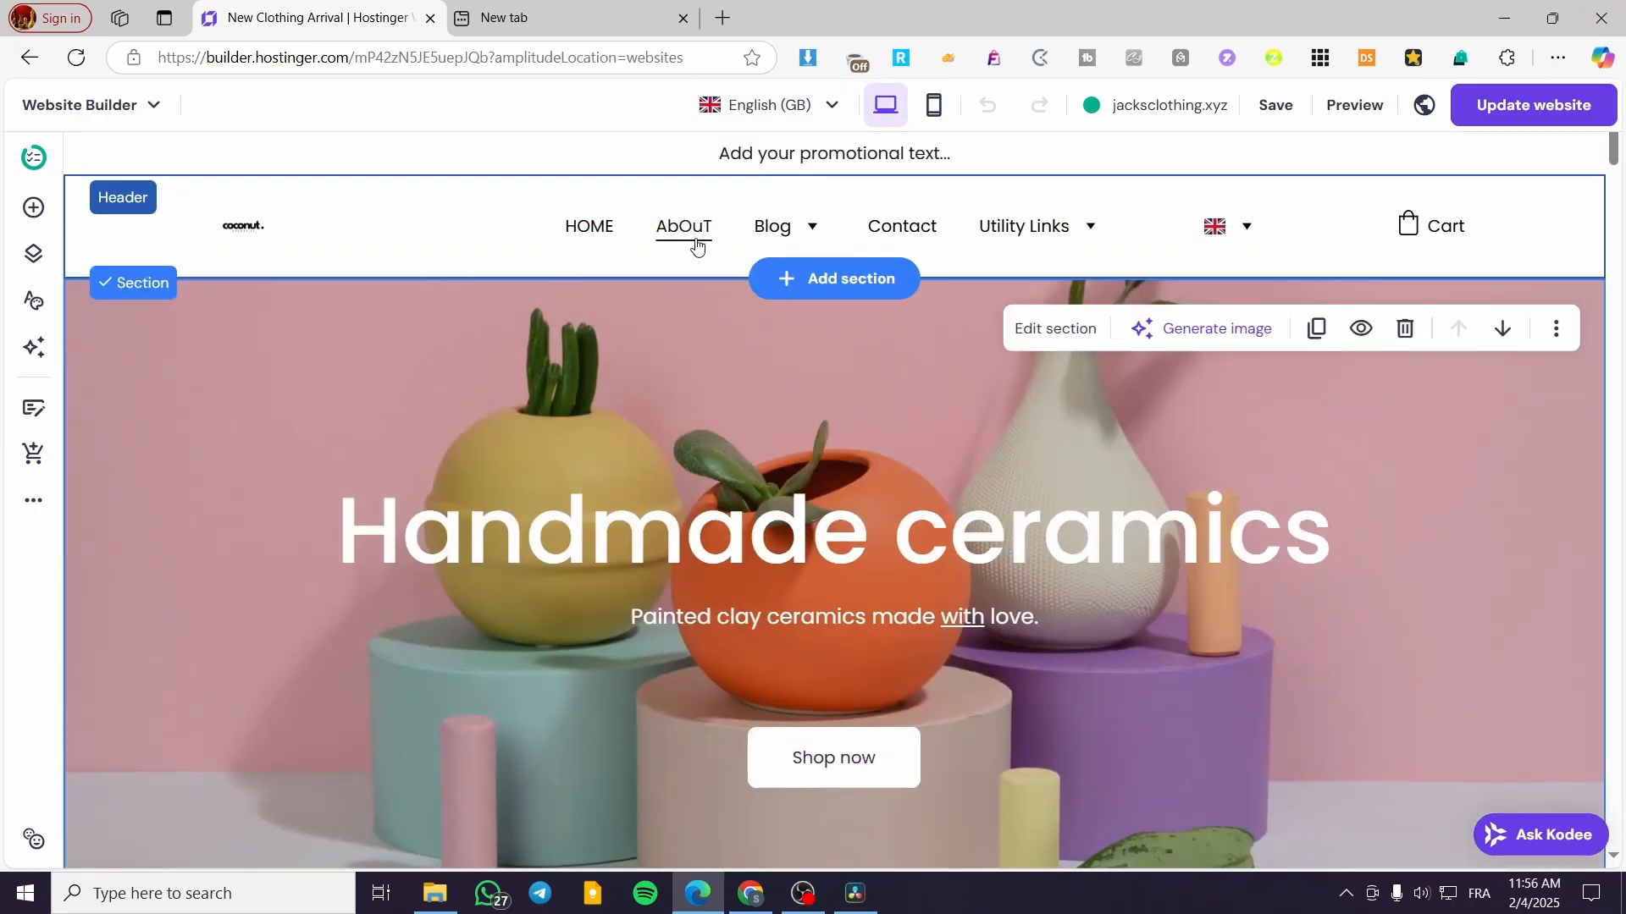
{"action": "left_click", "coordinate": [290, 229]}
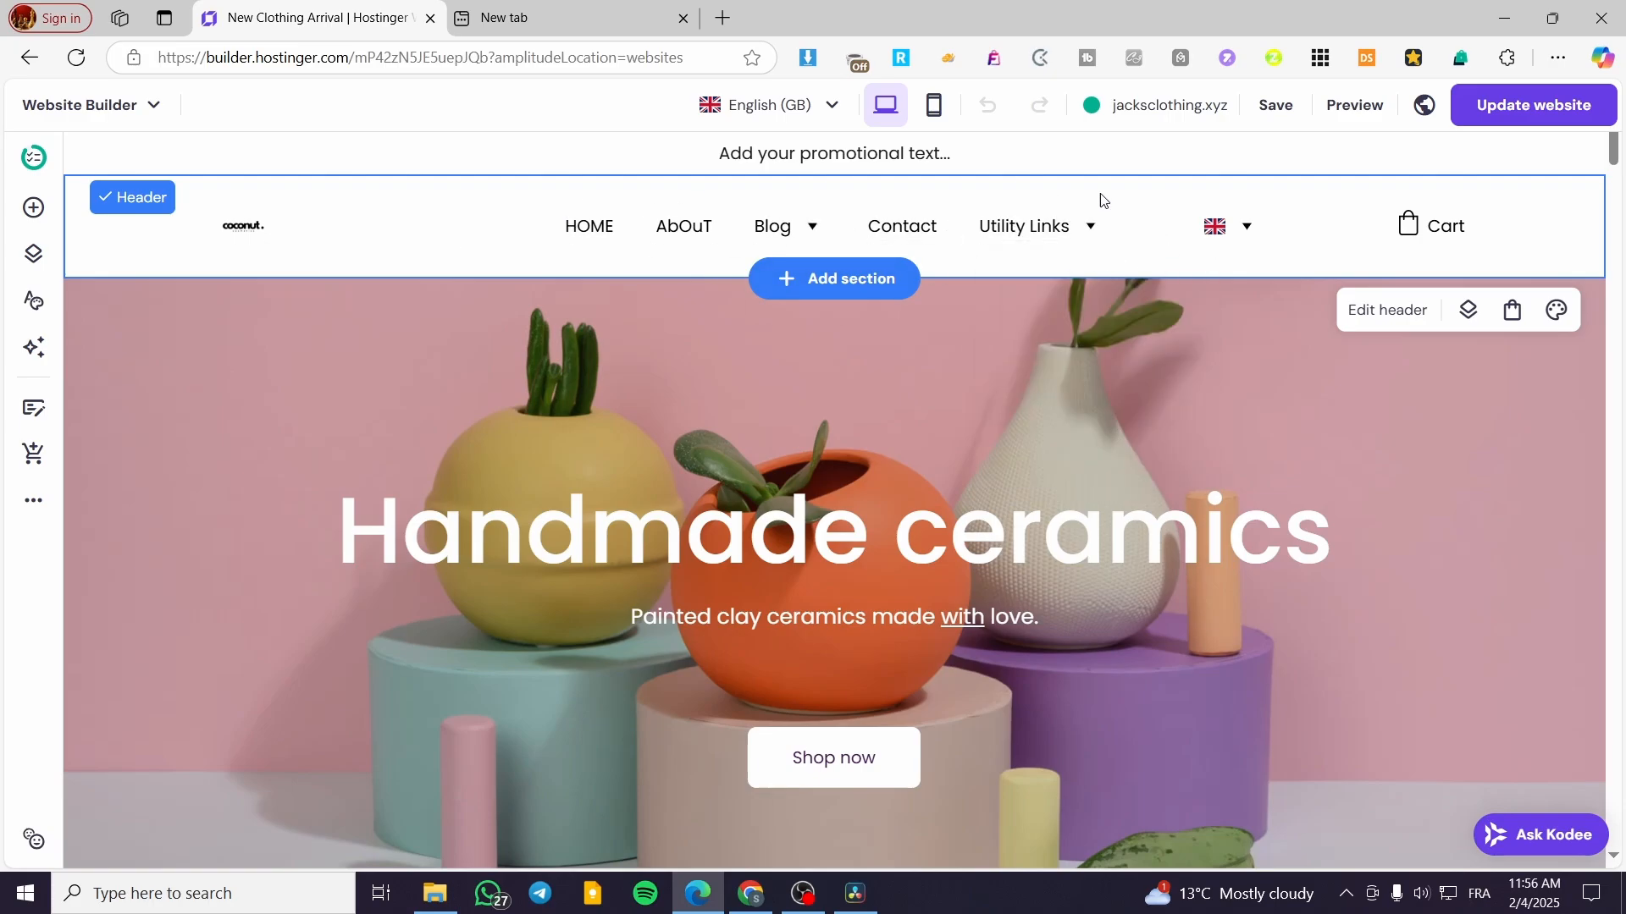
{"action": "left_click", "coordinate": [1387, 313]}
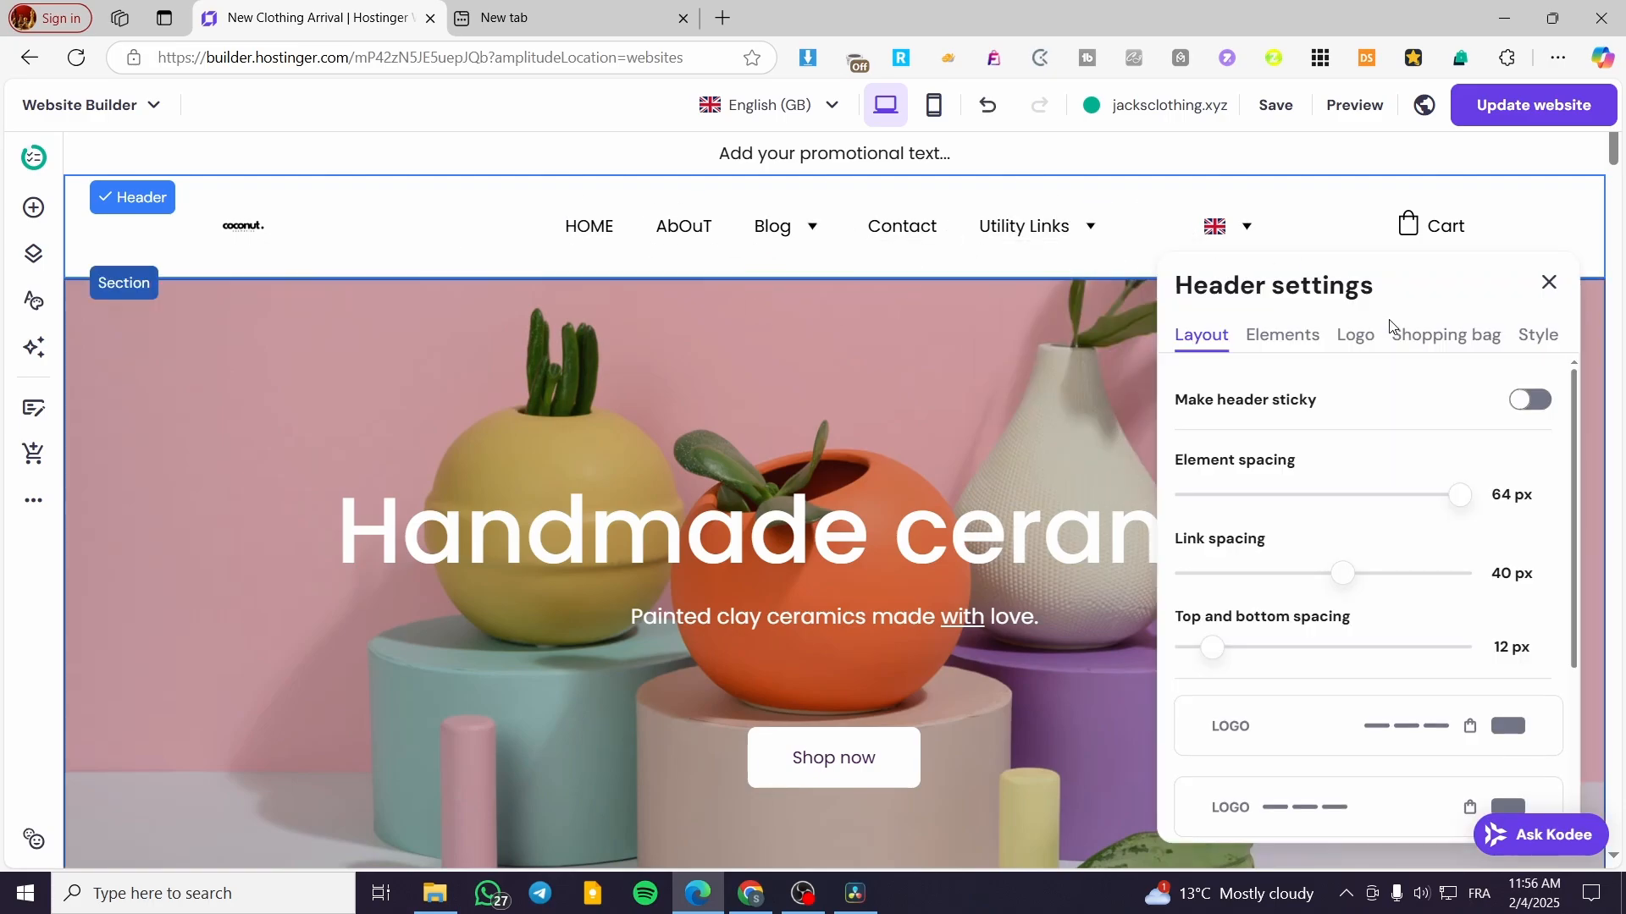
{"action": "scroll", "coordinate": [1379, 515], "scroll_direction": "down", "scroll_amount": 3}
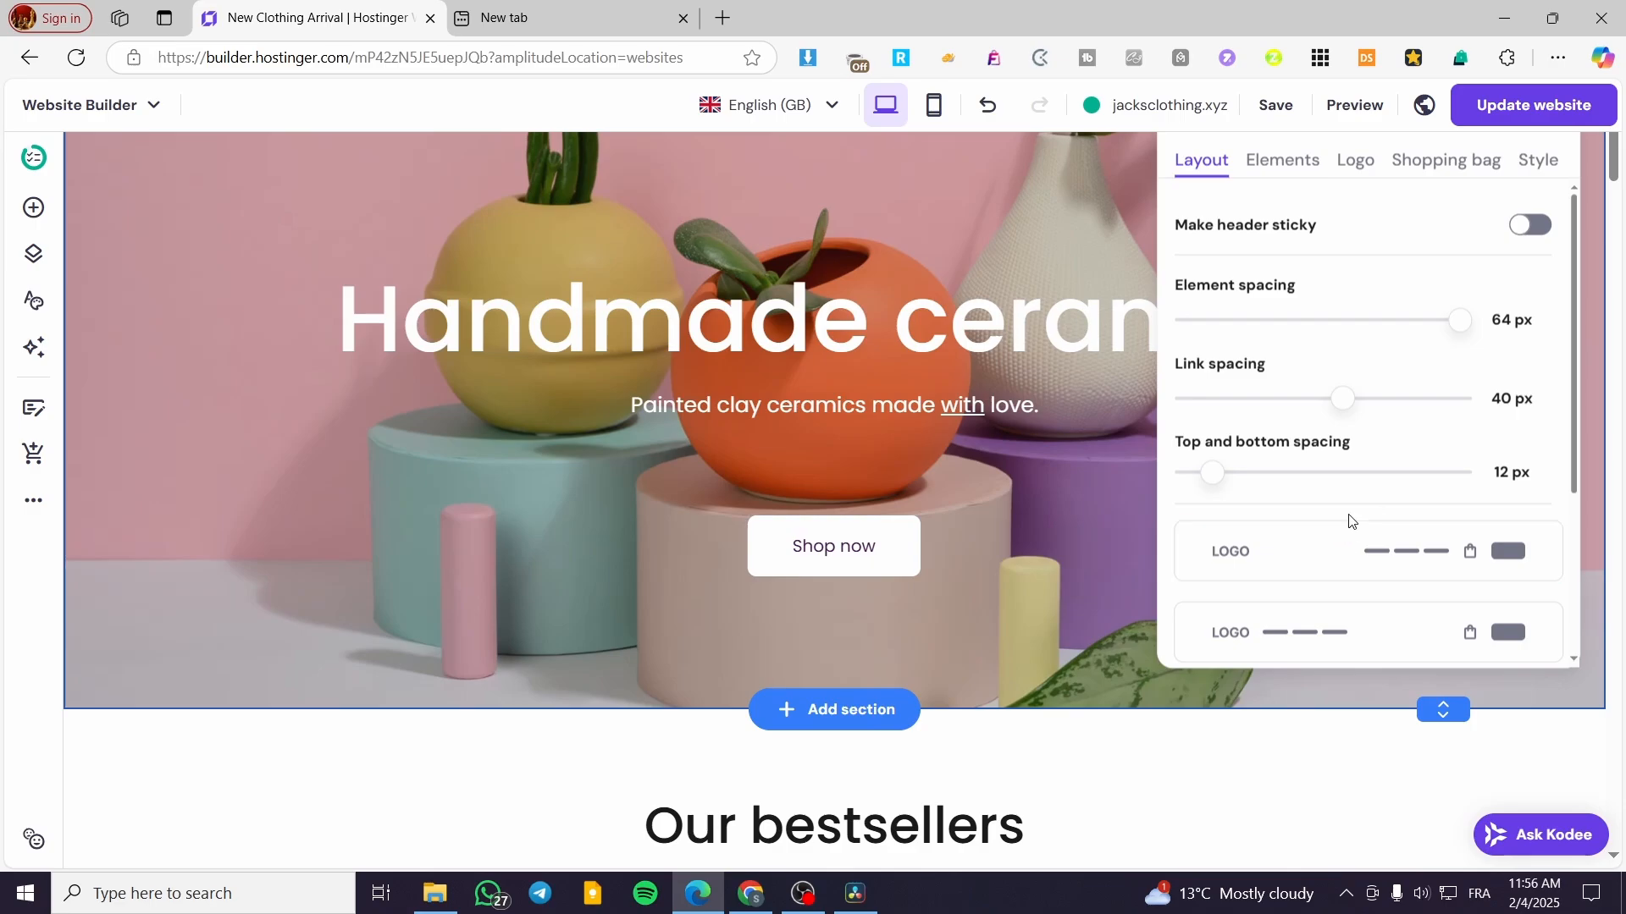
{"action": "scroll", "coordinate": [1355, 508], "scroll_direction": "down", "scroll_amount": 4}
{"action": "scroll", "coordinate": [785, 460], "scroll_direction": "up", "scroll_amount": 3}
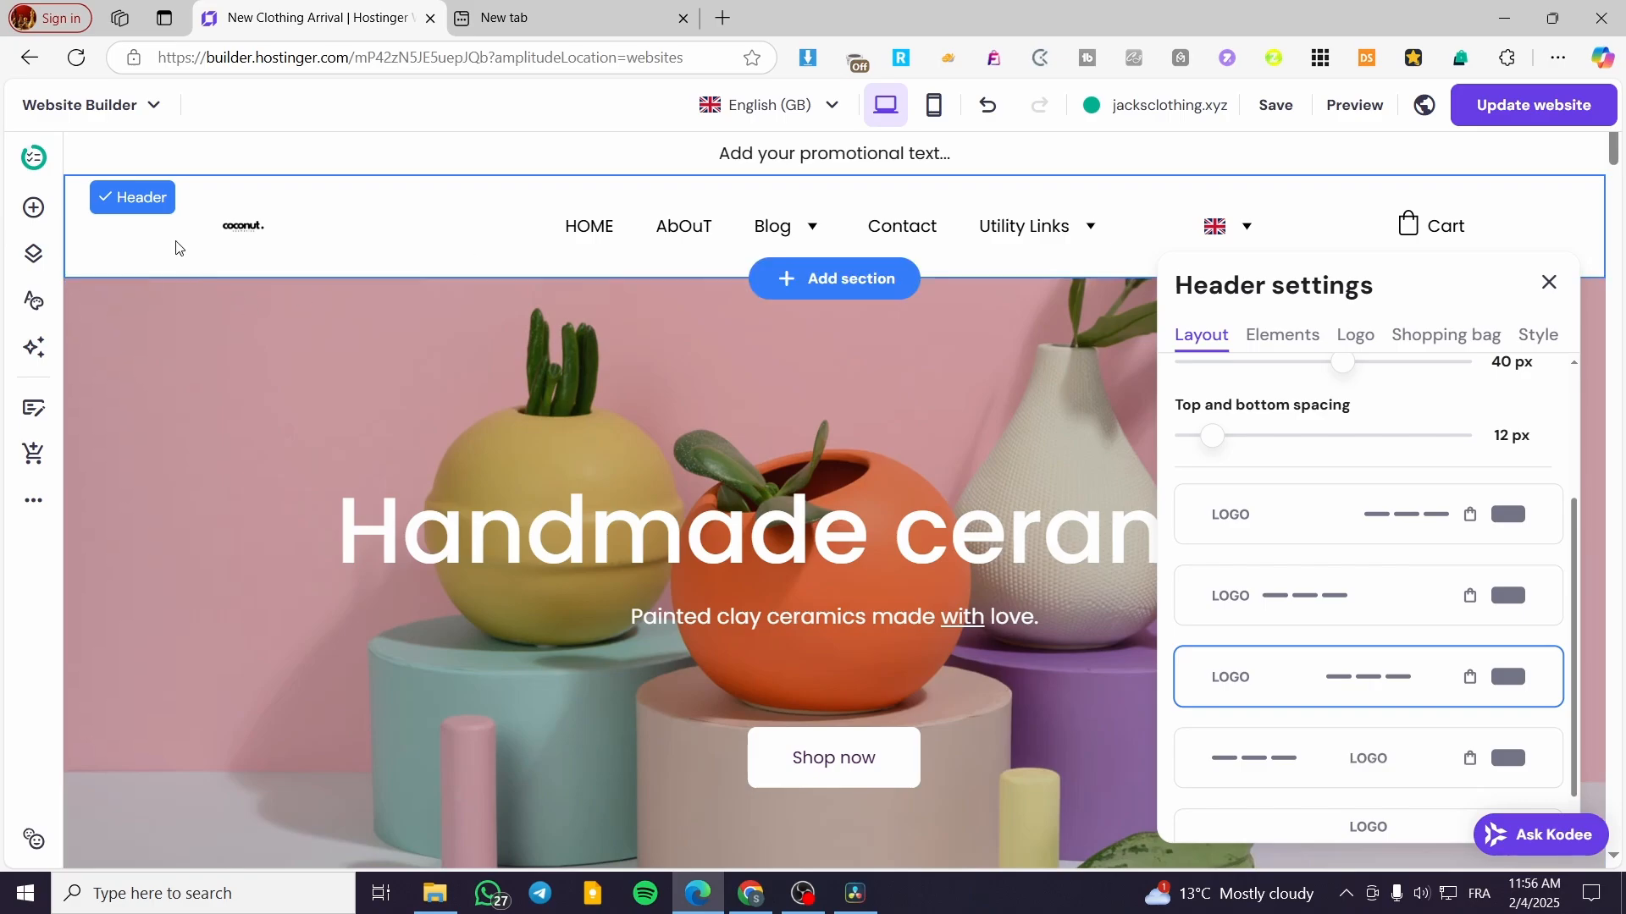
Step: Try the alternative header layouts, including the centred and stacked logo, and reselect the layout with the logo first and the links centred
{"action": "left_click", "coordinate": [1363, 594]}
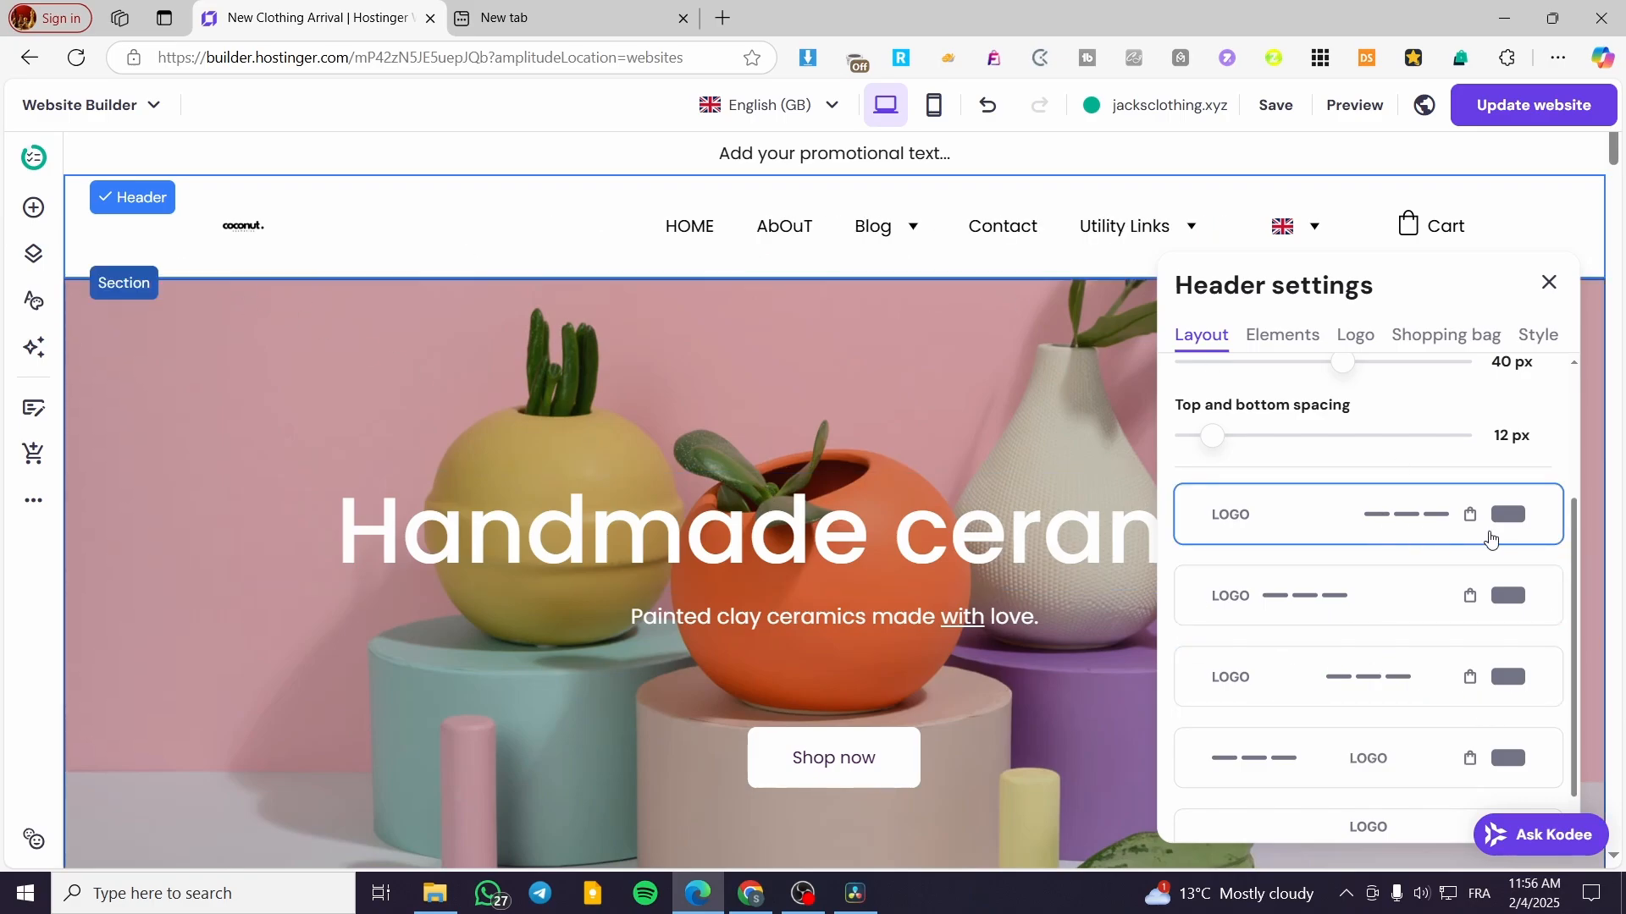
{"action": "left_click", "coordinate": [1361, 756]}
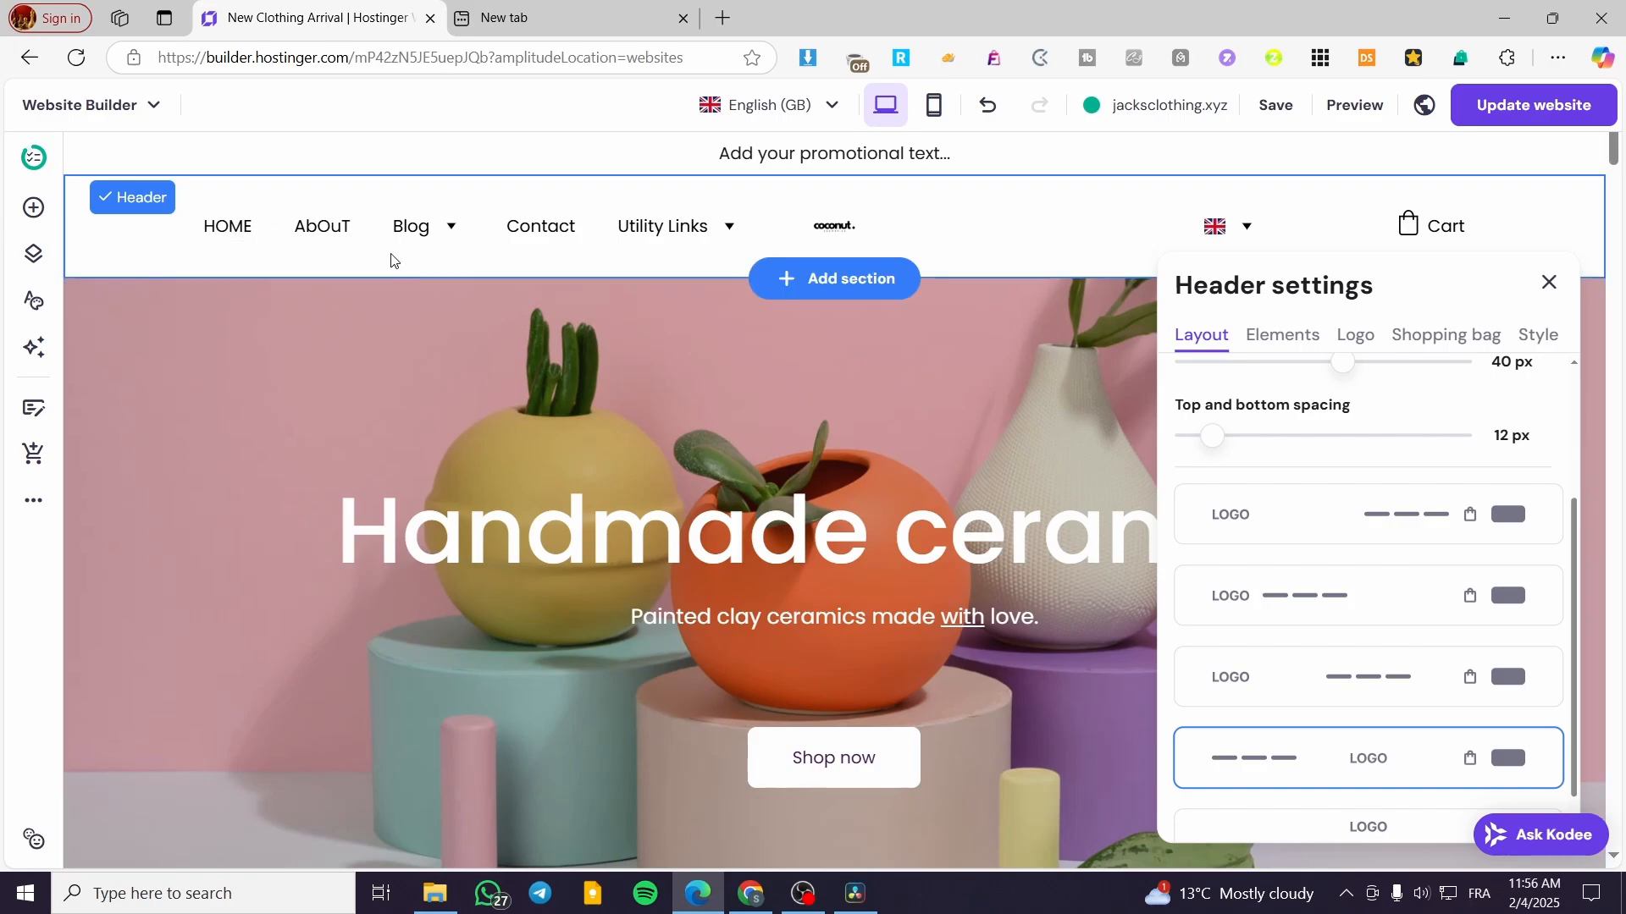
{"action": "scroll", "coordinate": [1419, 664], "scroll_direction": "down", "scroll_amount": 1}
{"action": "left_click", "coordinate": [1379, 780]}
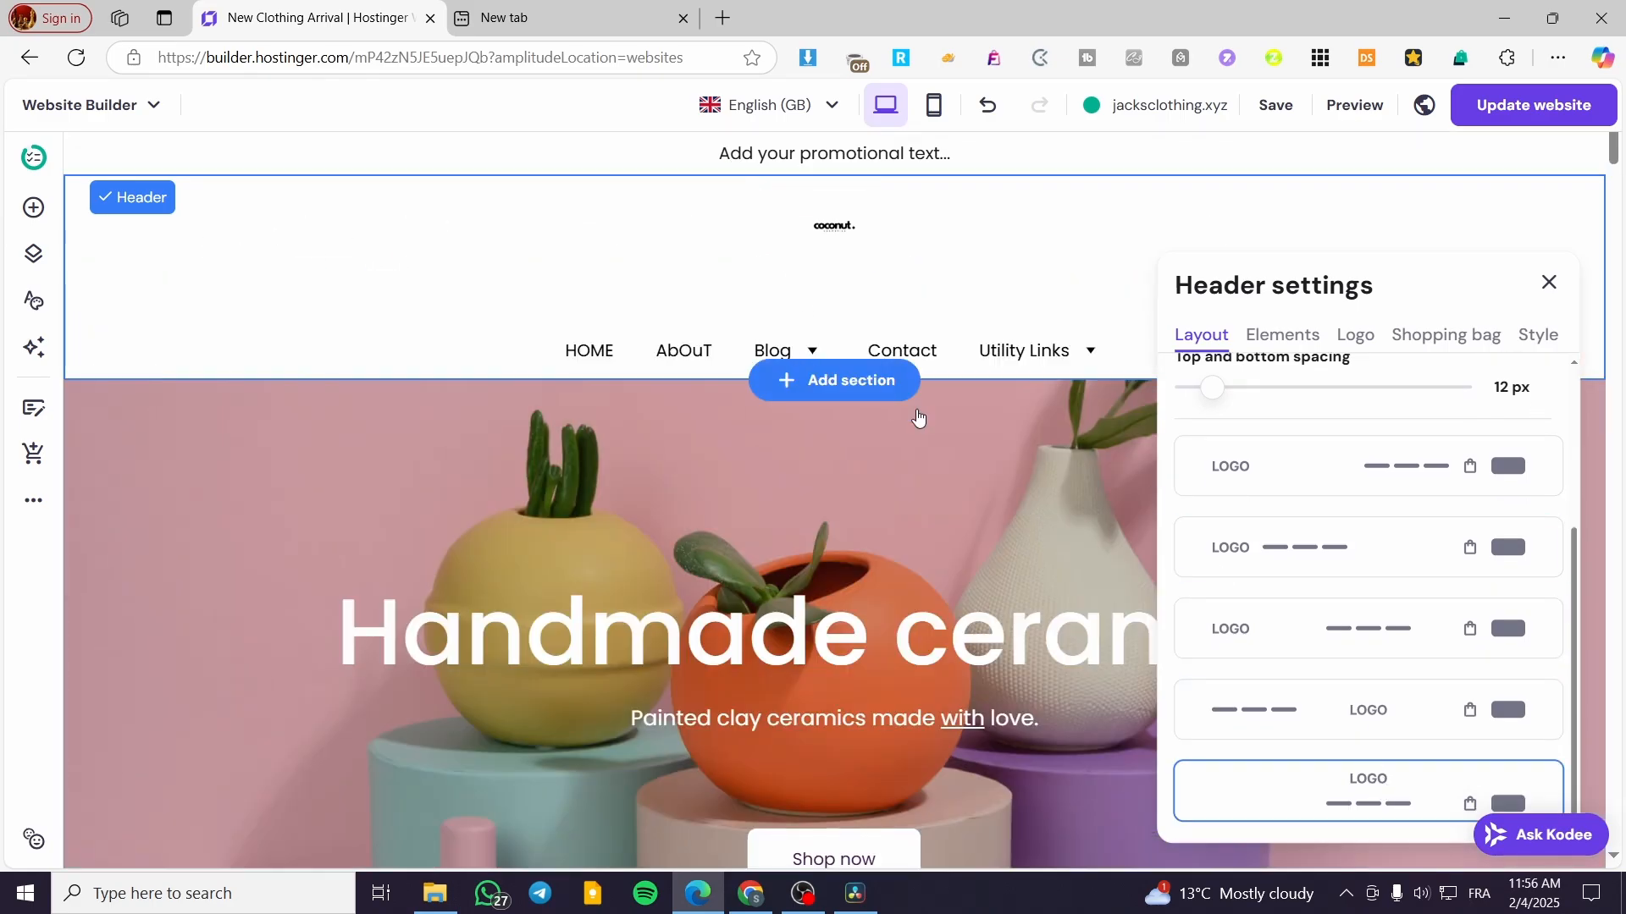
{"action": "left_click", "coordinate": [1382, 626]}
{"action": "scroll", "coordinate": [1384, 628], "scroll_direction": "up", "scroll_amount": 2}
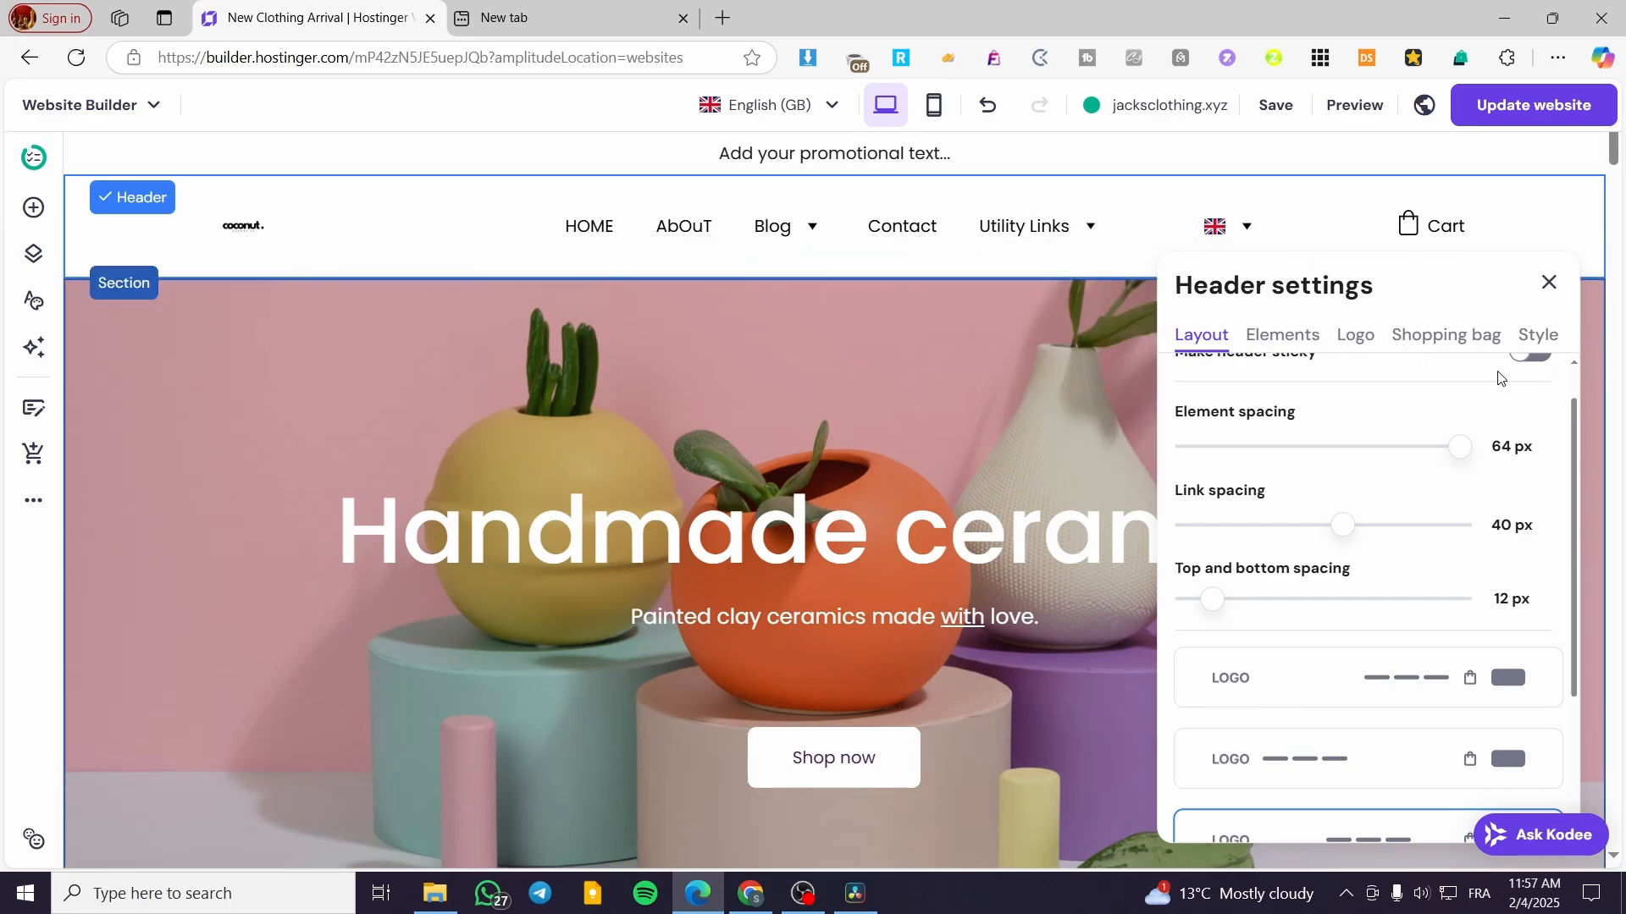
Step: Check the header's style settings and open the site's pages and navigation list from the header
{"action": "left_click", "coordinate": [1542, 336]}
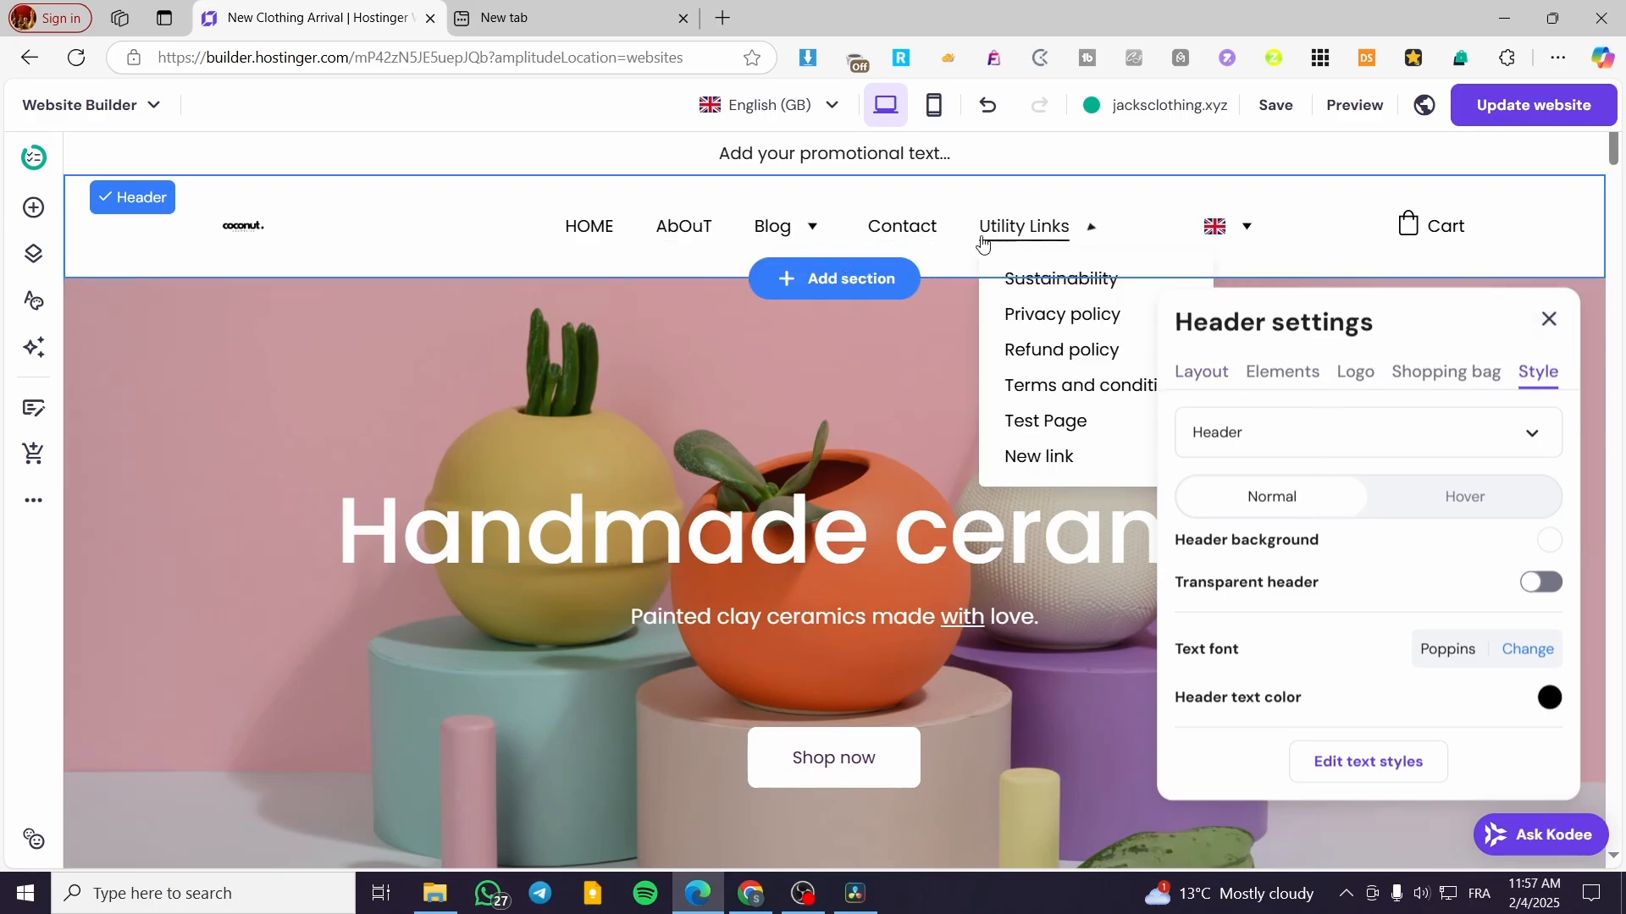
{"action": "left_click", "coordinate": [1550, 321]}
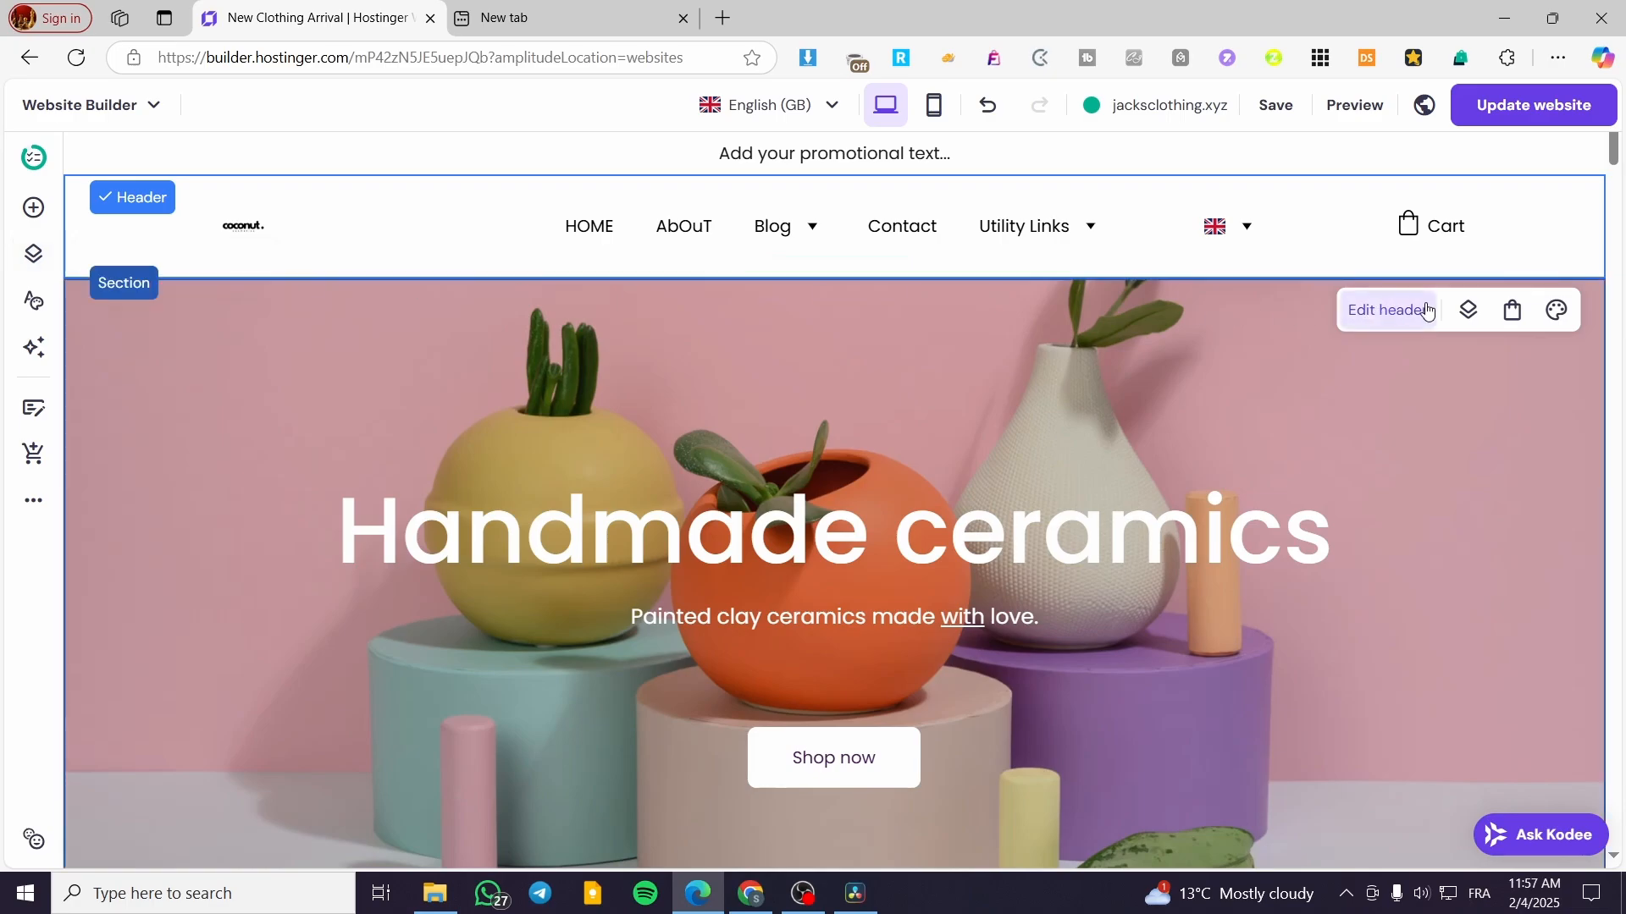
{"action": "left_click", "coordinate": [1463, 313]}
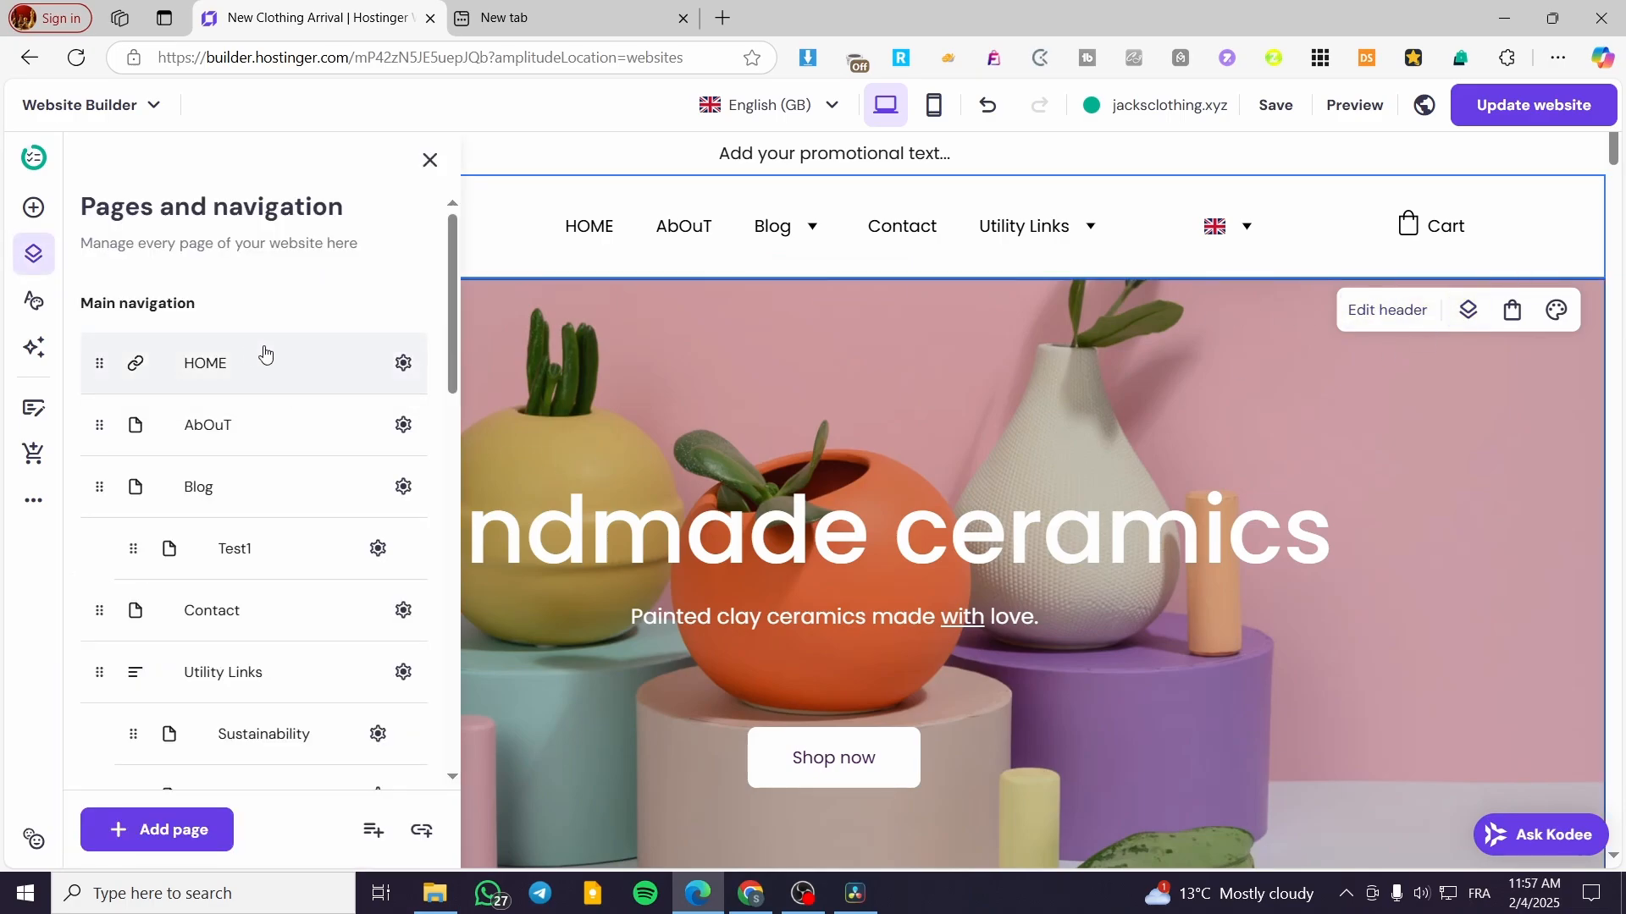
{"action": "scroll", "coordinate": [264, 354], "scroll_direction": "down", "scroll_amount": 3}
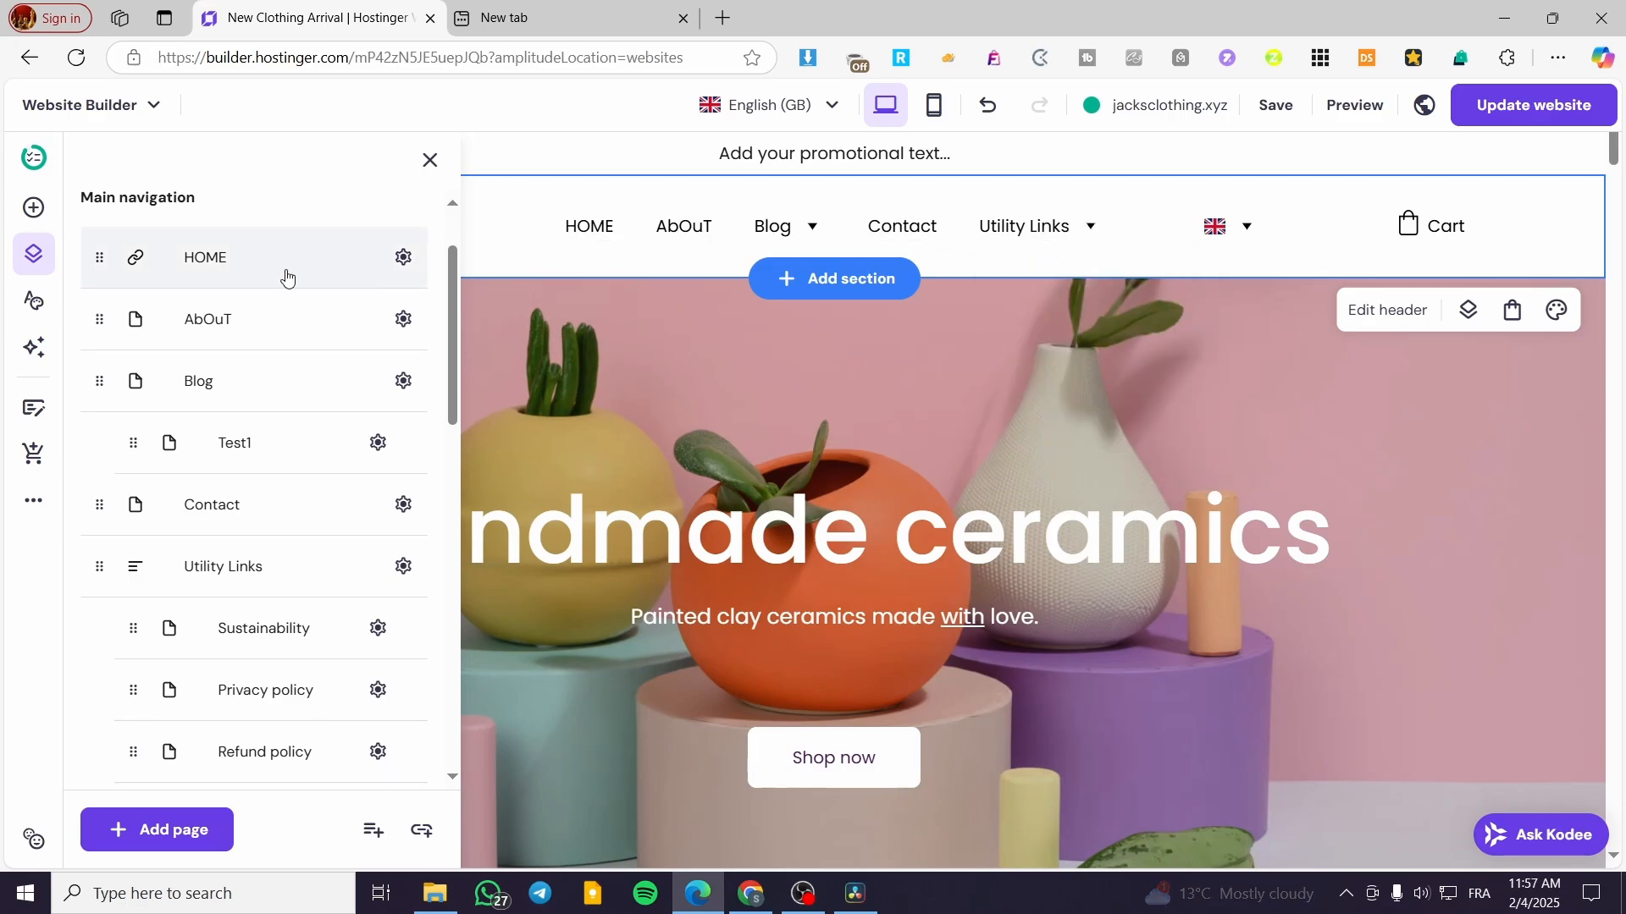
Step: Review the available options for the HOME link and for the AbOuT page in the main navigation
{"action": "left_click", "coordinate": [404, 258]}
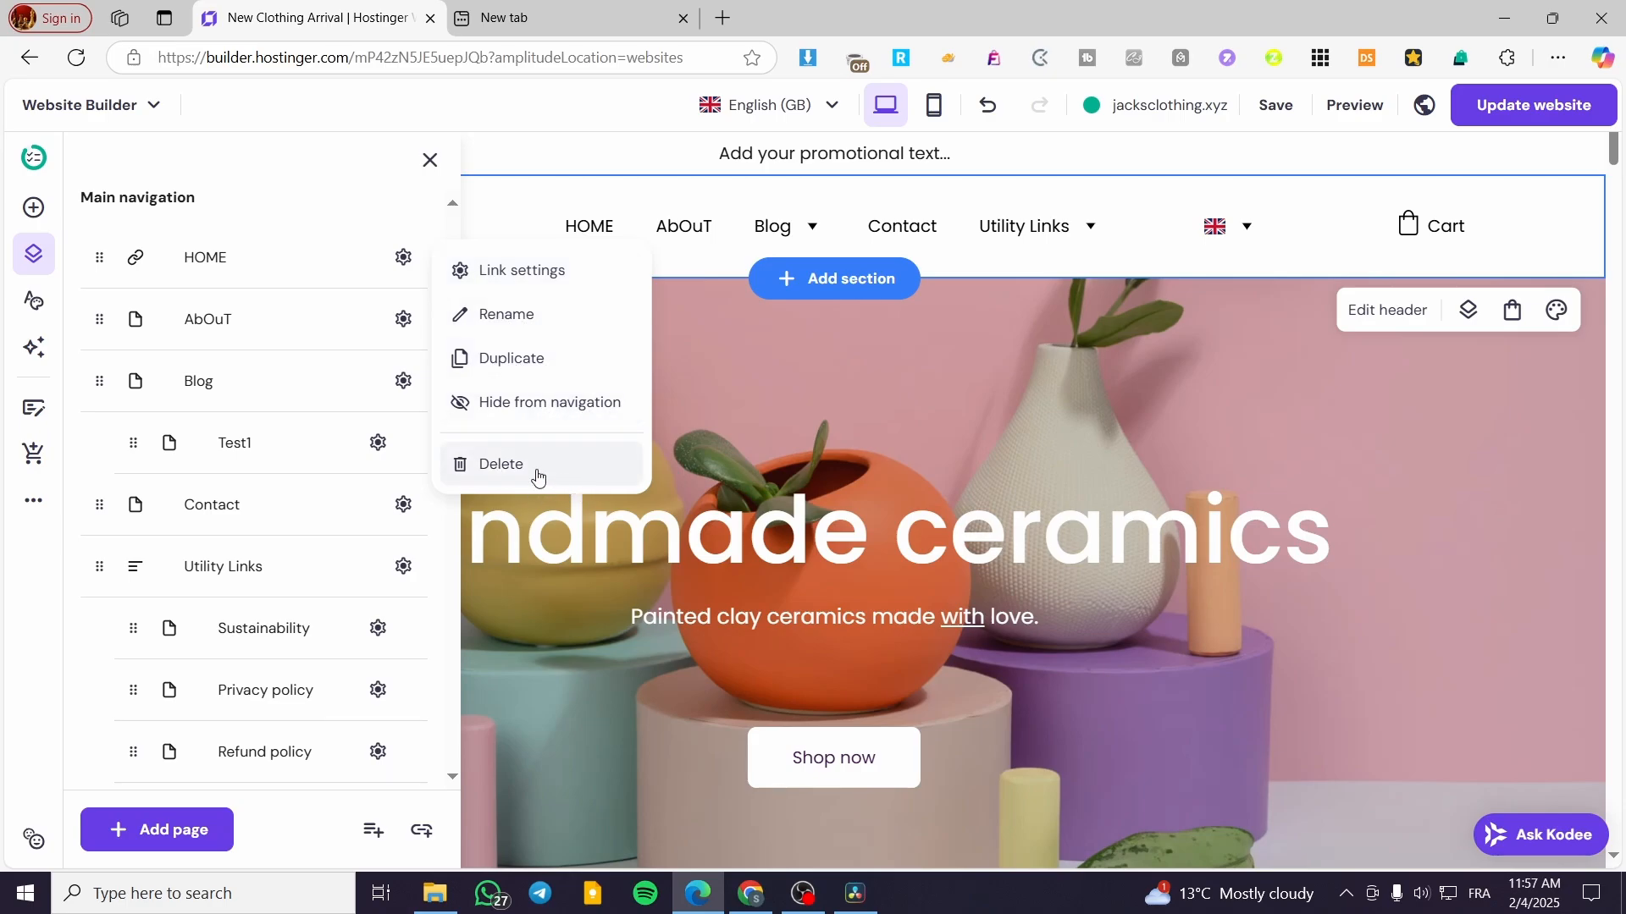
{"action": "left_click", "coordinate": [402, 322]}
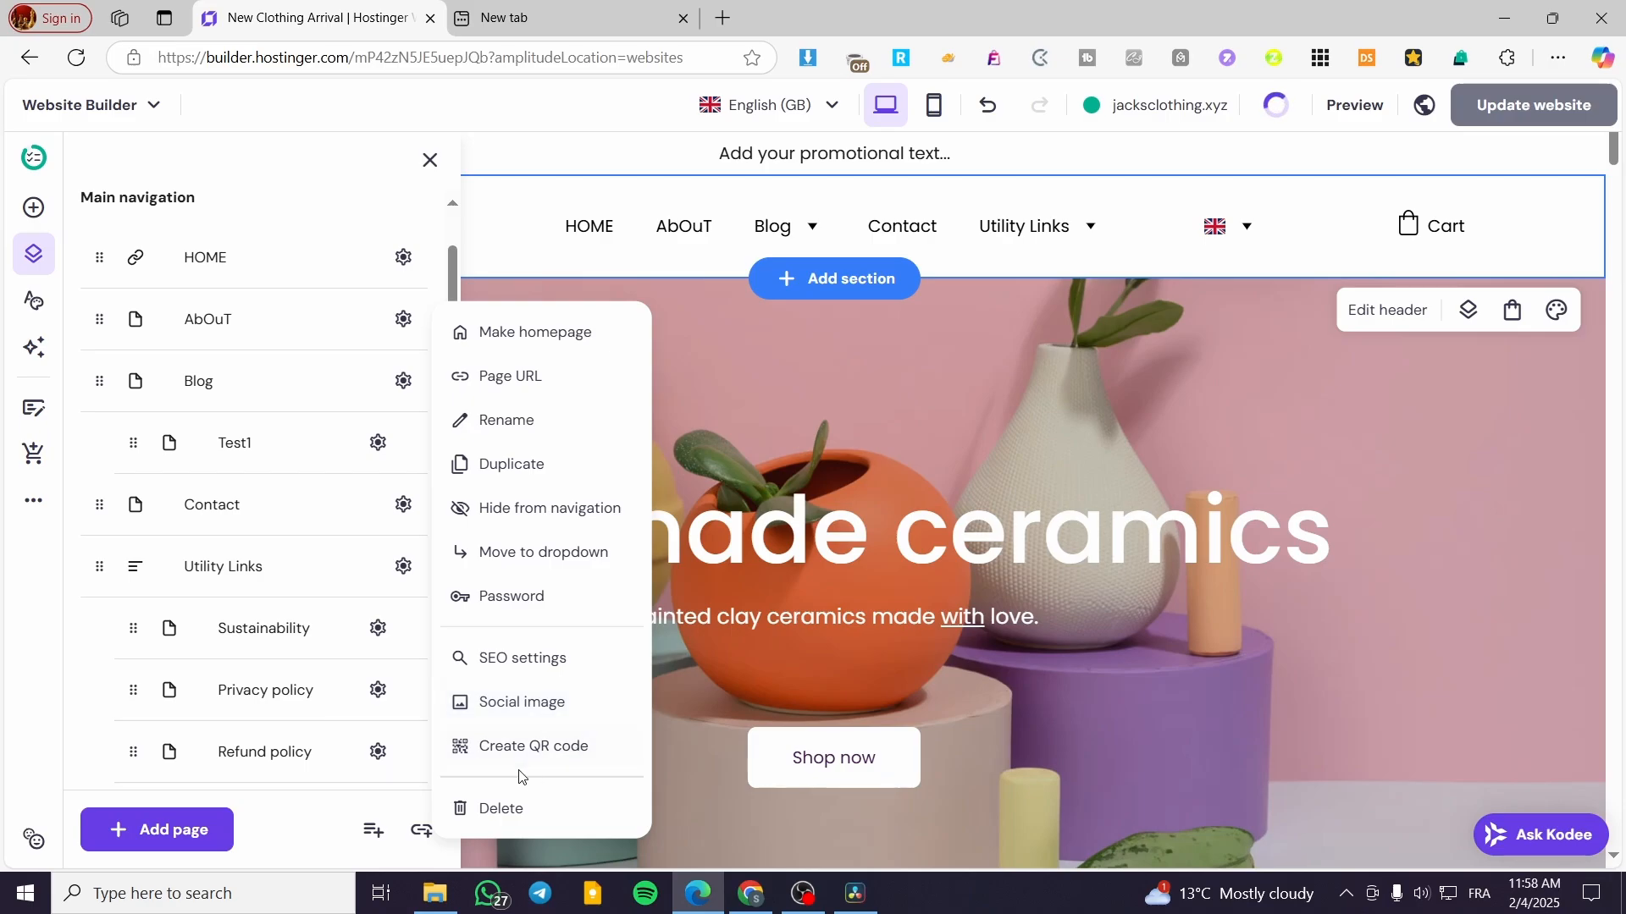
{"action": "left_click", "coordinate": [370, 193]}
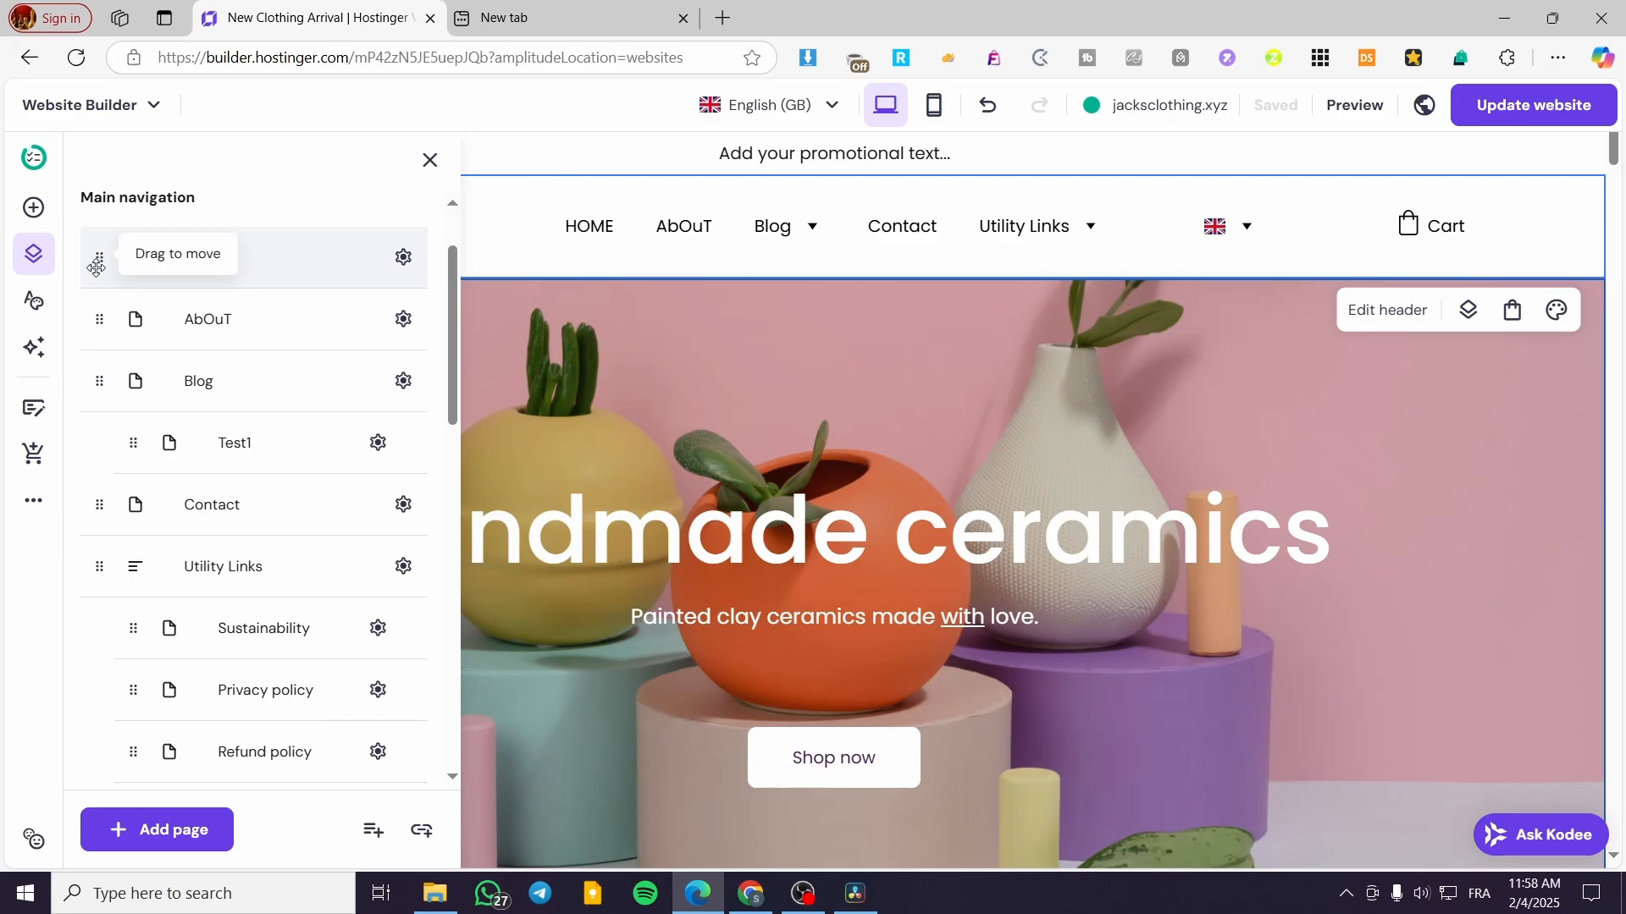
Step: Move the HOME link below AbOuT in the main navigation, and return it to the first place
{"action": "left_click_drag", "start_coordinate": [102, 257], "coordinate": [100, 330]}
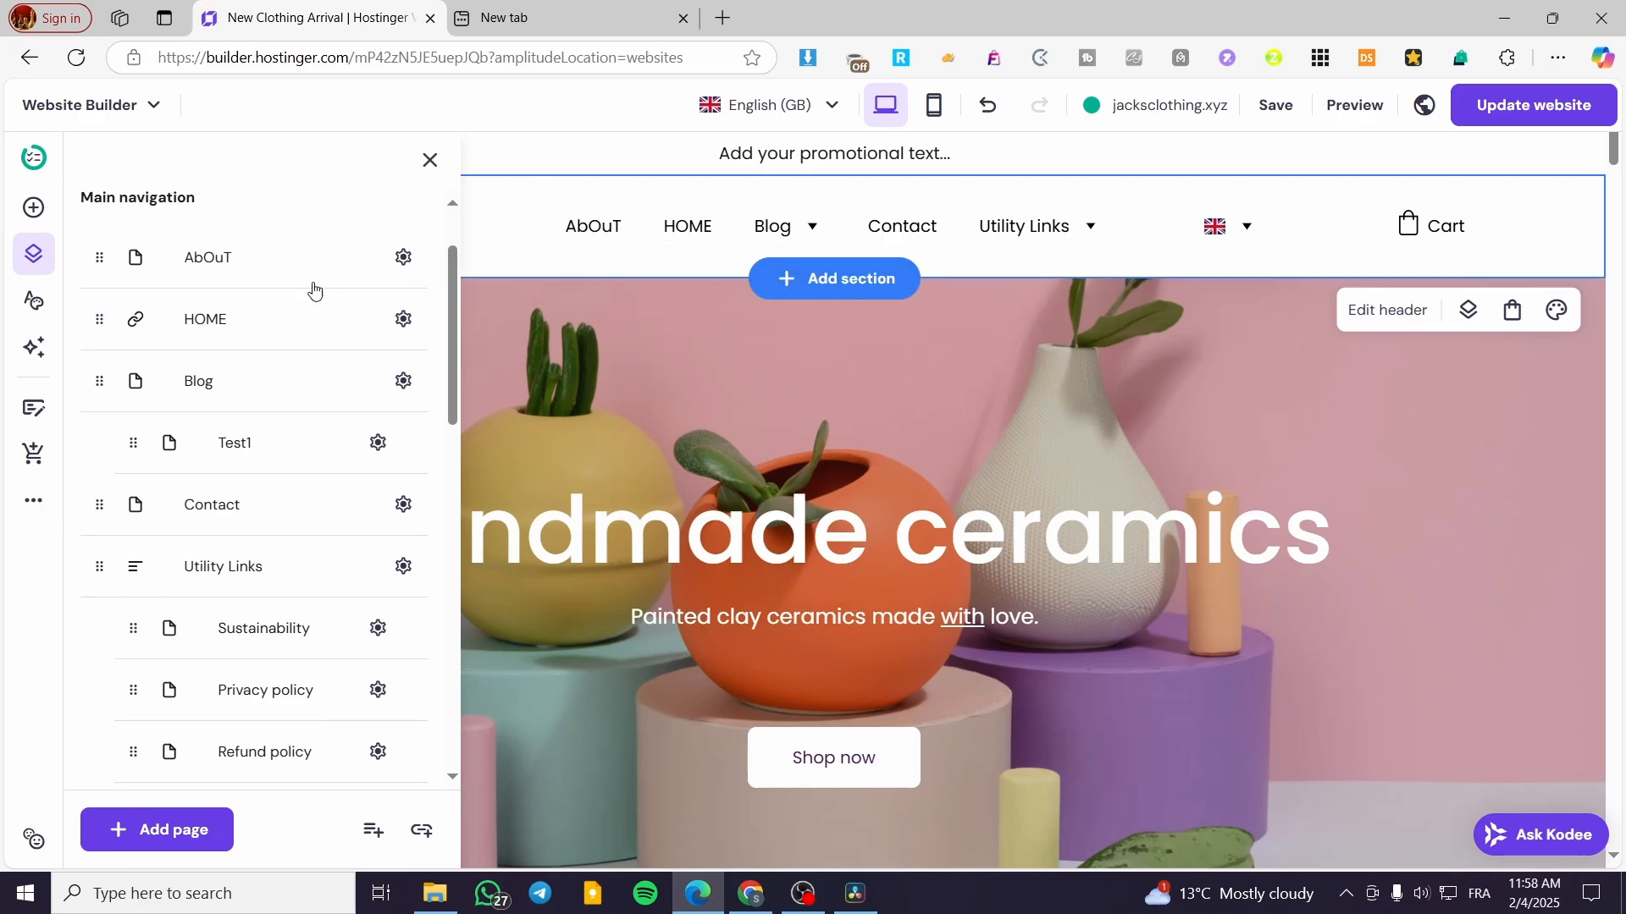
{"action": "left_click_drag", "start_coordinate": [100, 319], "coordinate": [98, 387]}
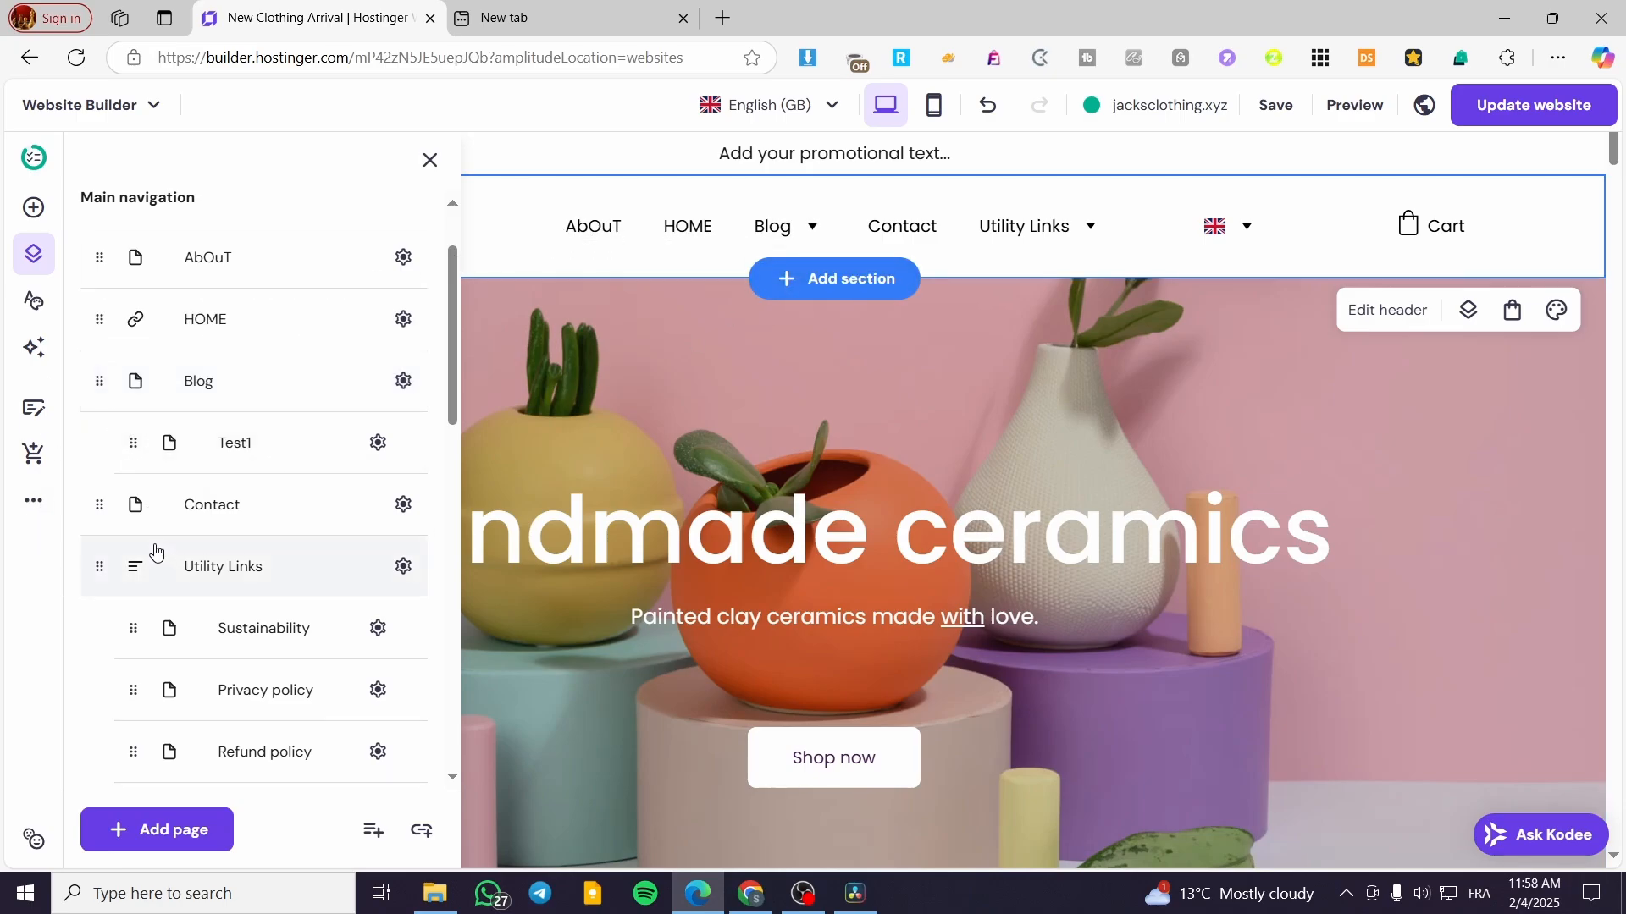
{"action": "left_click_drag", "start_coordinate": [99, 319], "coordinate": [102, 256]}
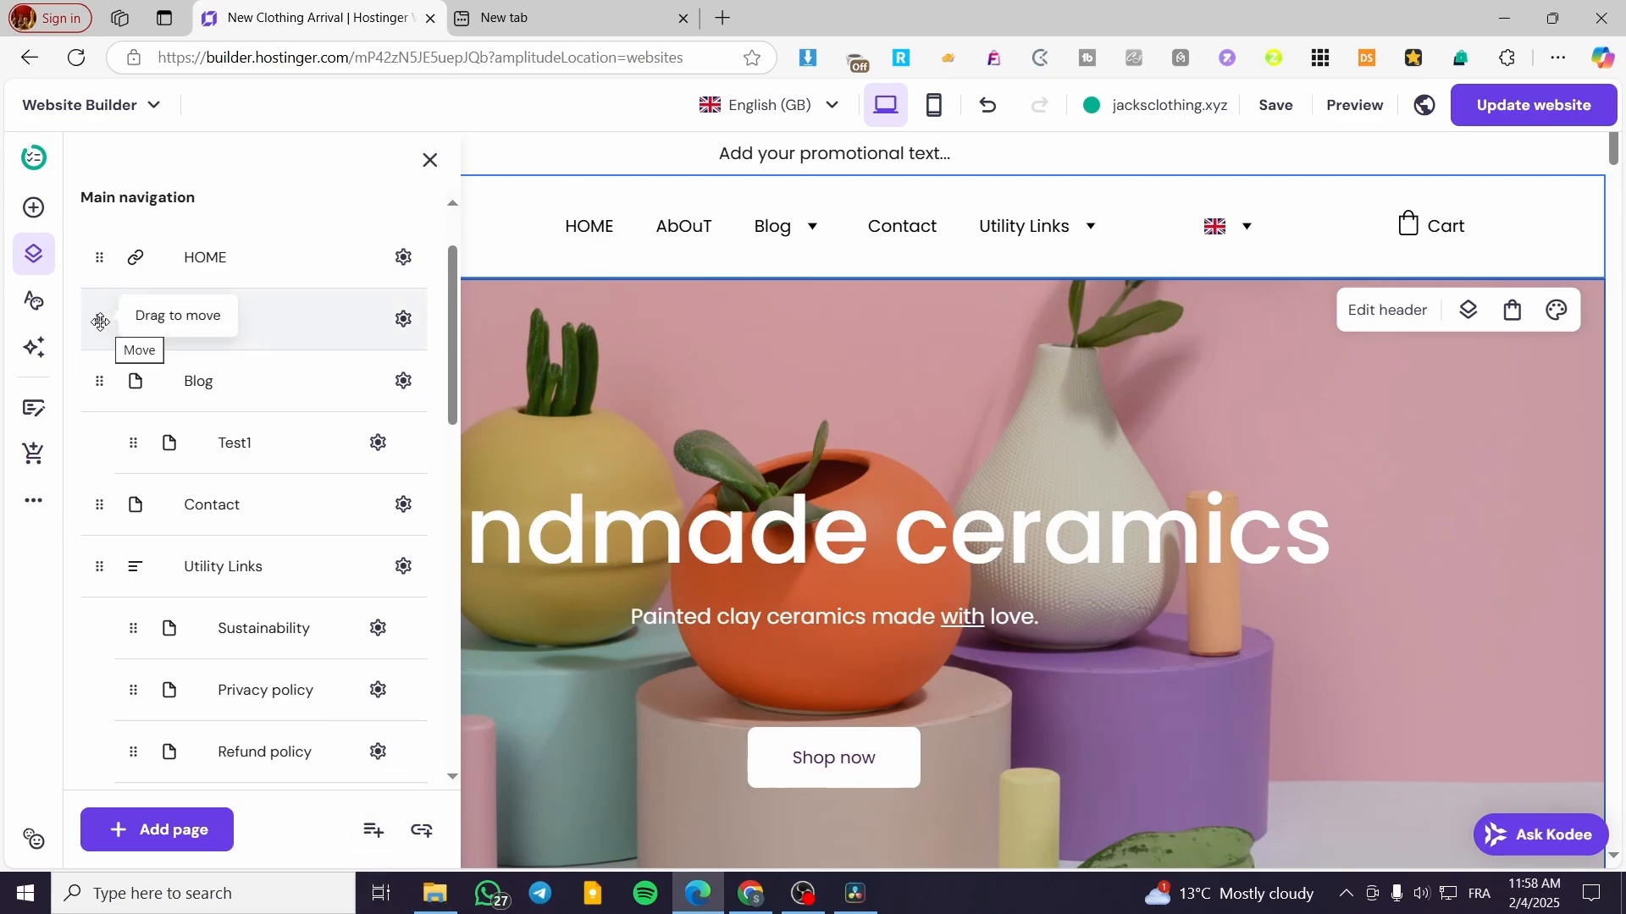
Step: Nest the AbOuT page under HOME as a dropdown item, check it in the header, and return it to the top level
{"action": "left_click_drag", "start_coordinate": [100, 322], "coordinate": [246, 292]}
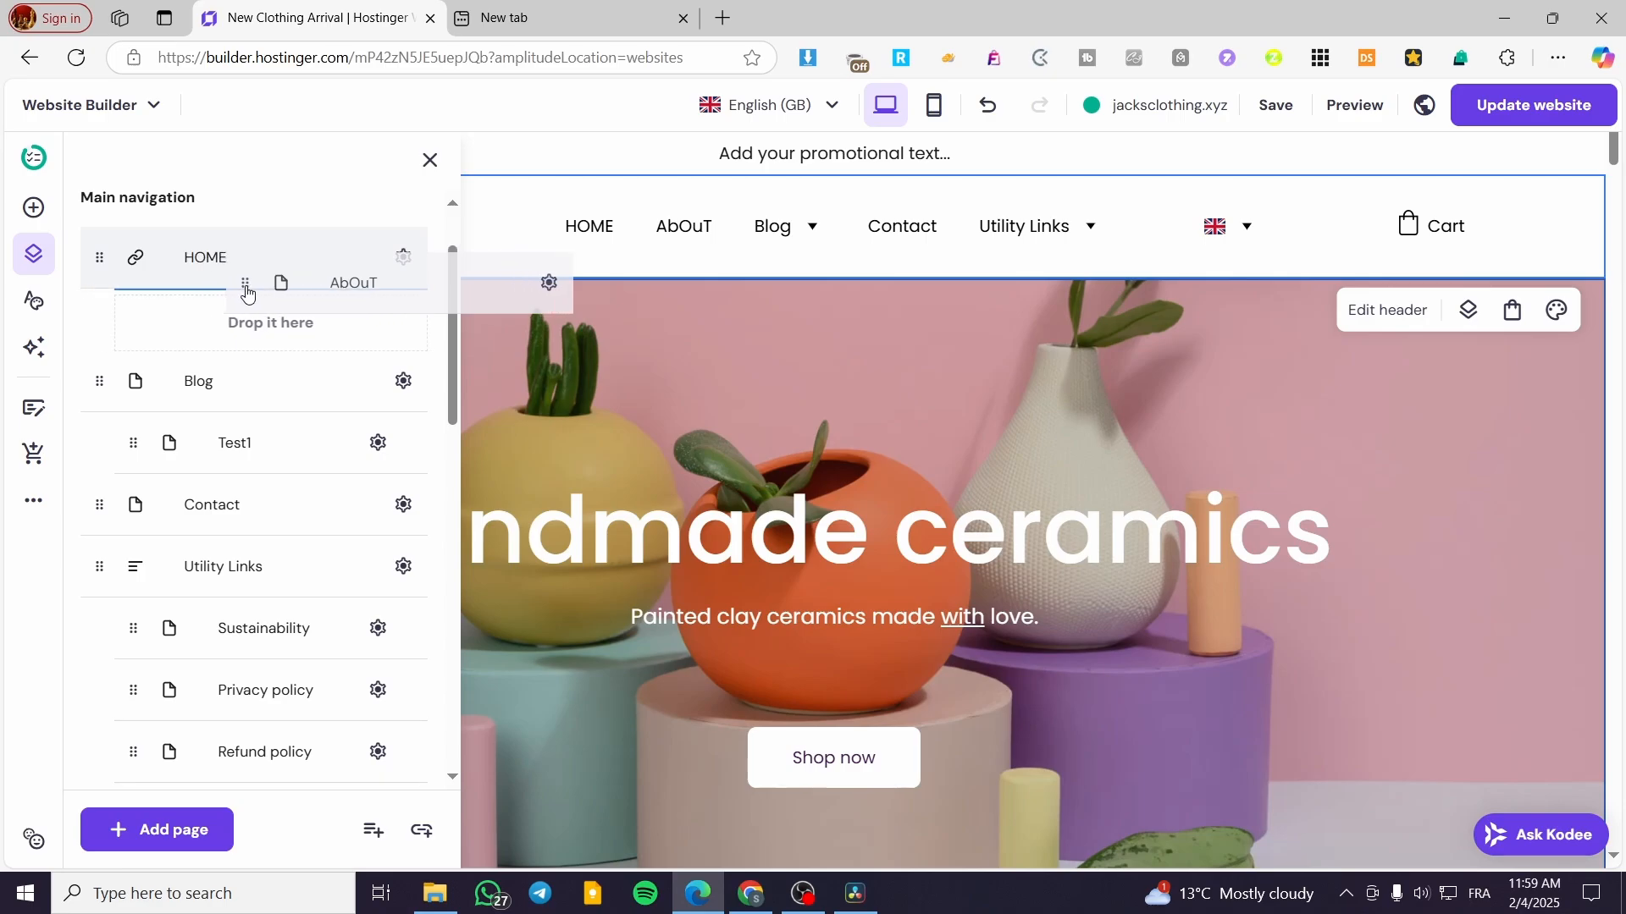
{"action": "left_click_drag", "start_coordinate": [246, 292], "coordinate": [302, 336]}
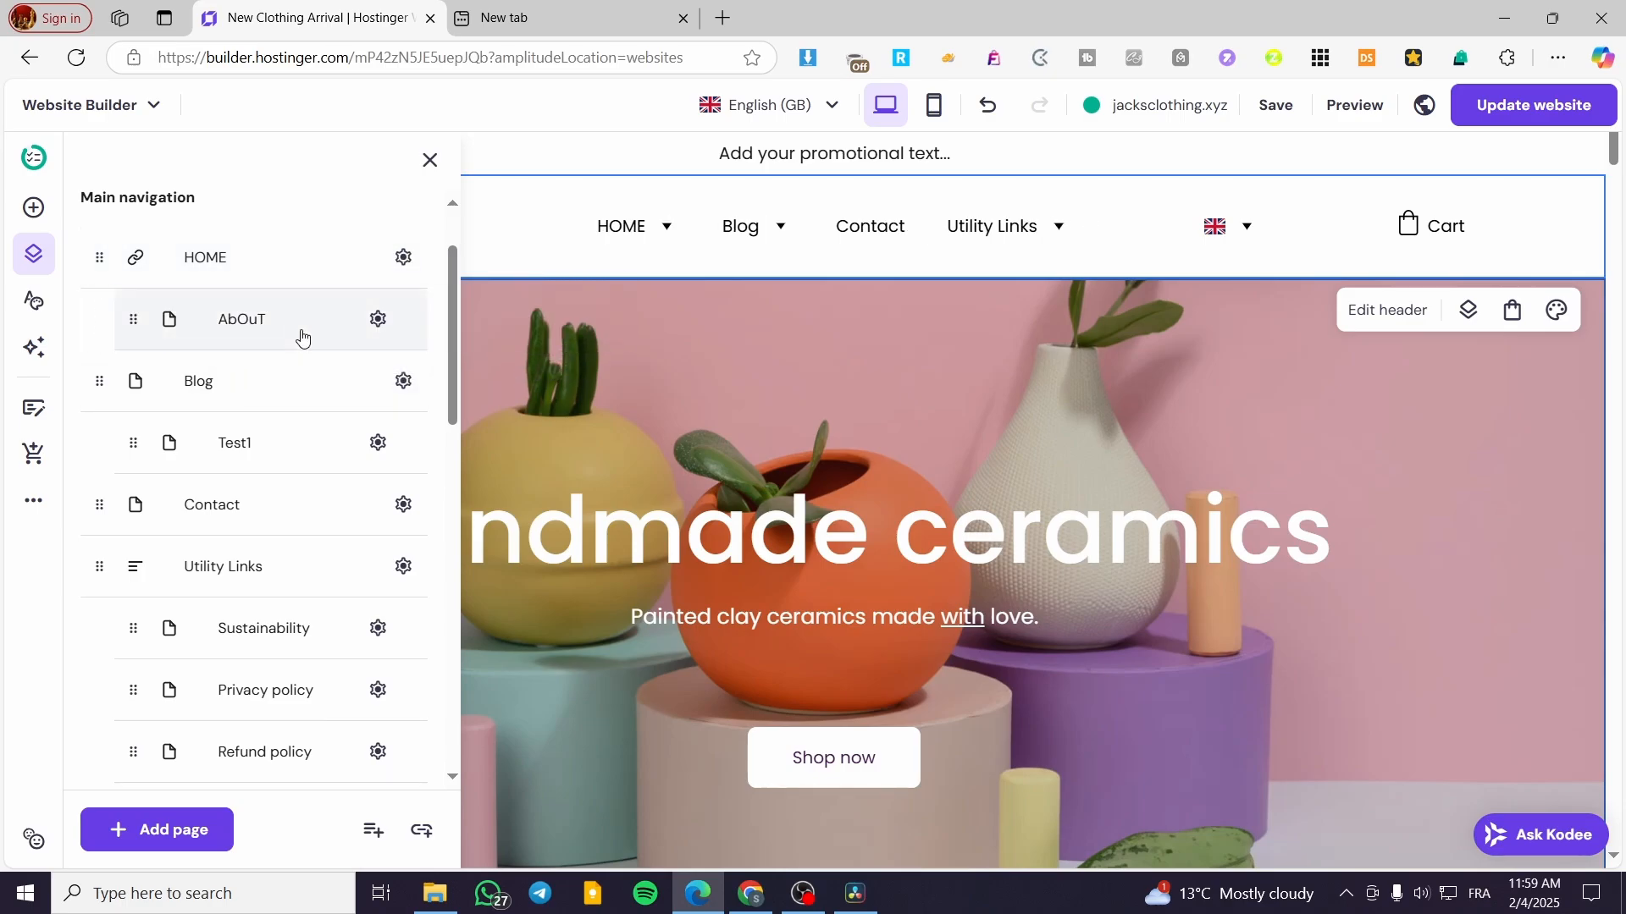
{"action": "mouse_move", "coordinate": [674, 227]}
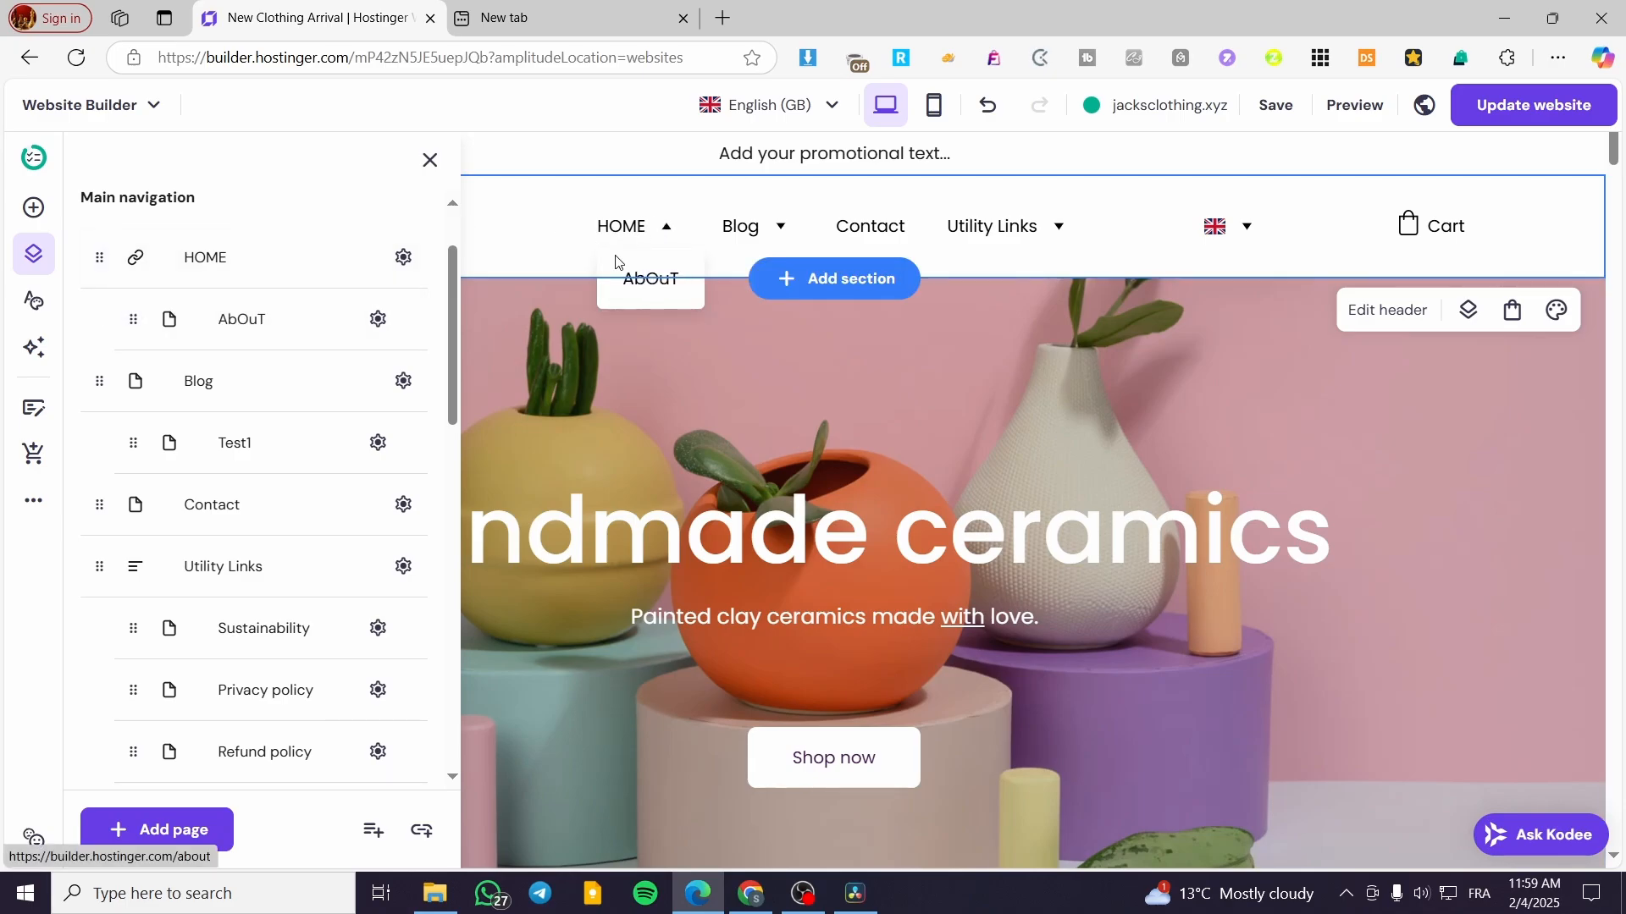
{"action": "mouse_move", "coordinate": [133, 320]}
{"action": "left_mouse_down"}
{"action": "mouse_move", "coordinate": [98, 286]}
{"action": "mouse_move", "coordinate": [119, 330]}
{"action": "left_mouse_up"}
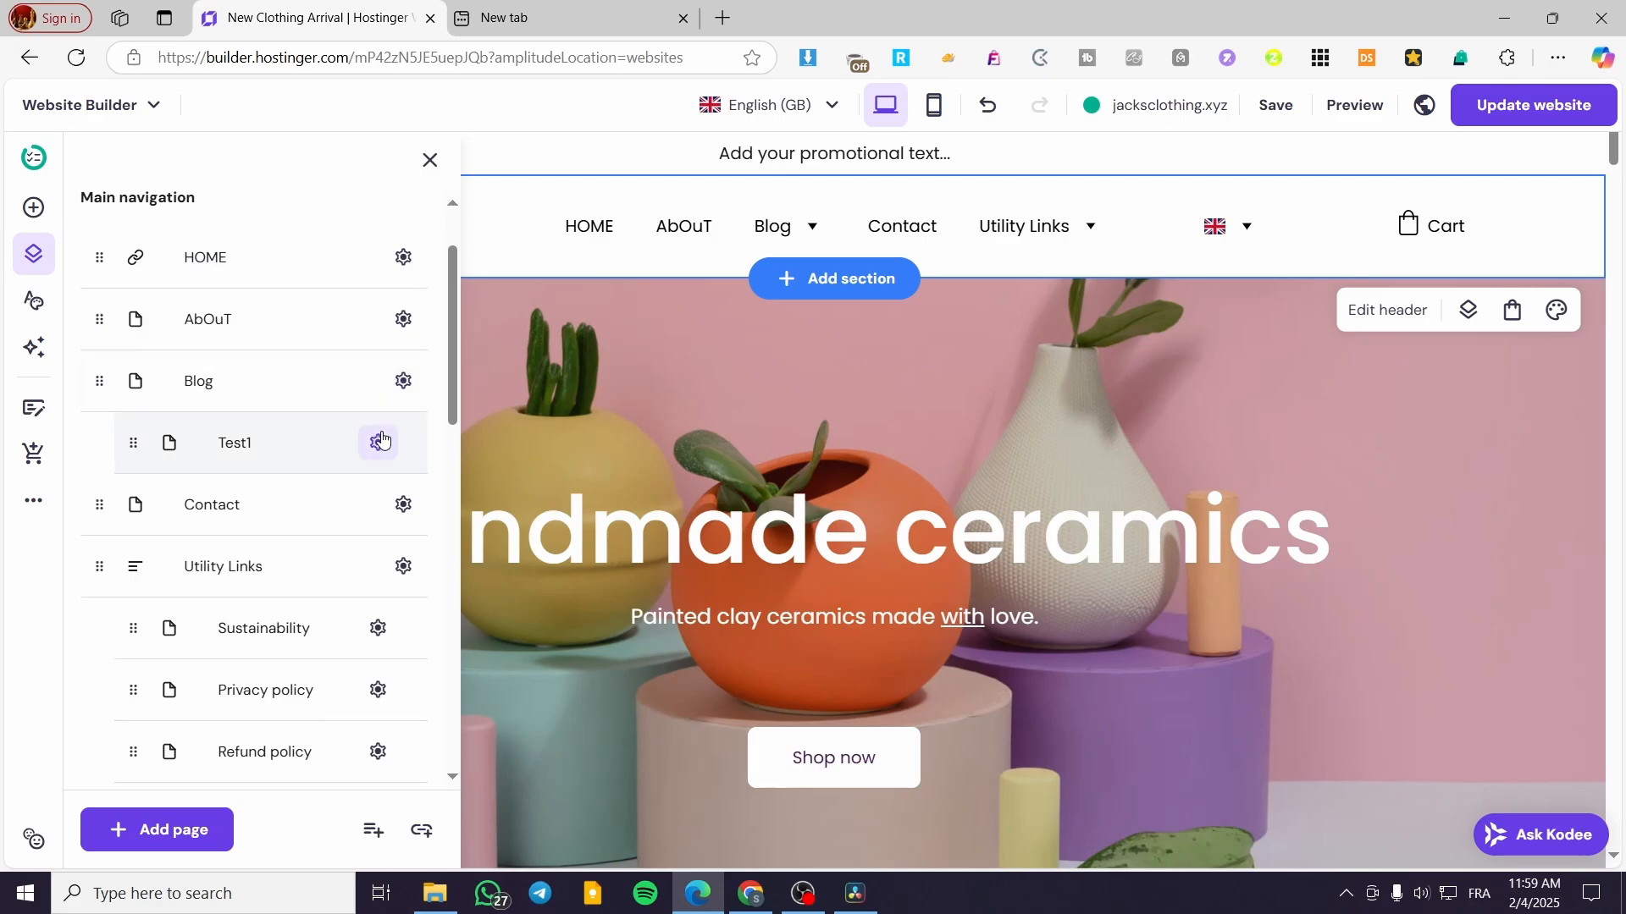
Step: Move the AbOuT page from the main navigation into the group of pages hidden from navigation
{"action": "scroll", "coordinate": [379, 427], "scroll_direction": "down", "scroll_amount": 3}
{"action": "scroll", "coordinate": [379, 421], "scroll_direction": "up", "scroll_amount": 5}
{"action": "scroll", "coordinate": [380, 421], "scroll_direction": "down", "scroll_amount": 5}
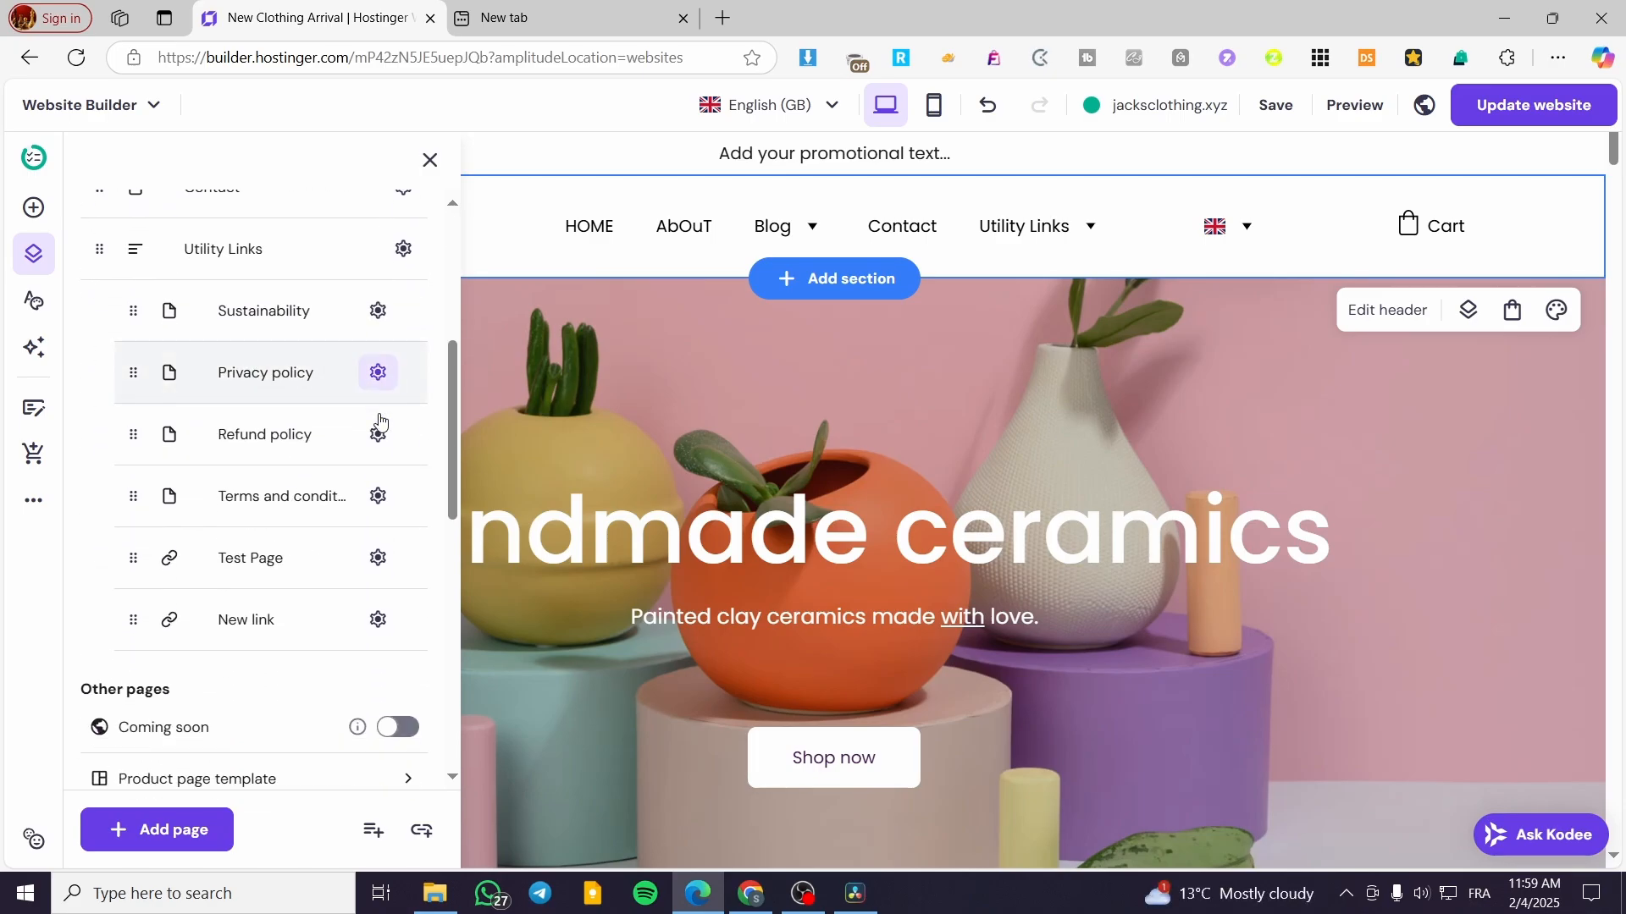
{"action": "scroll", "coordinate": [380, 421], "scroll_direction": "up", "scroll_amount": 5}
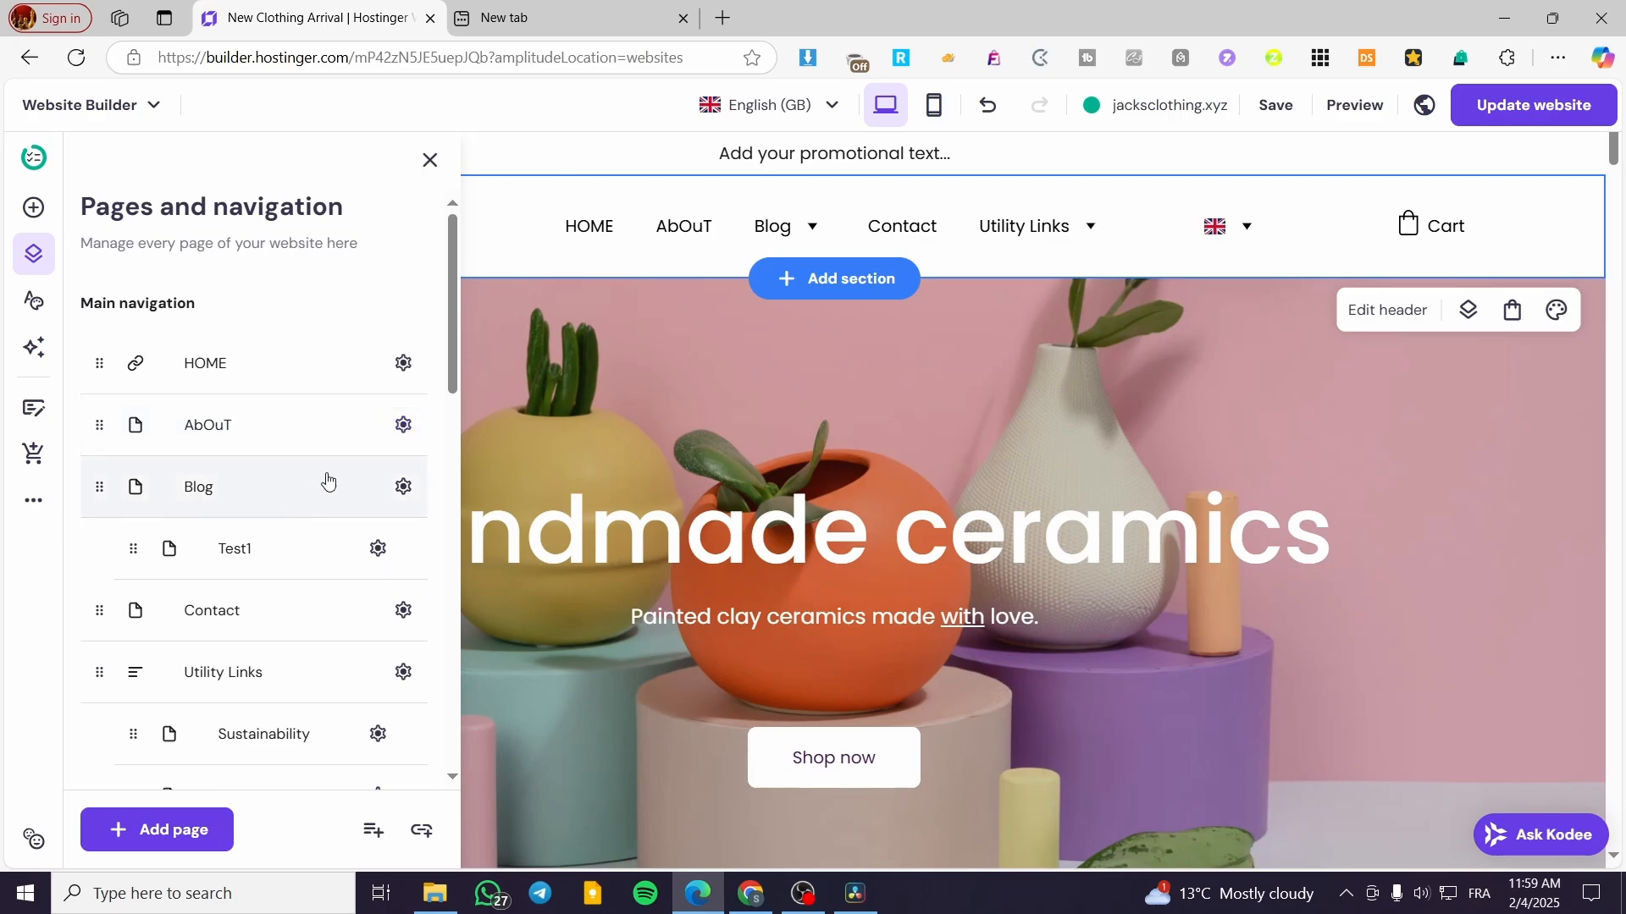
{"action": "left_click", "coordinate": [406, 427]}
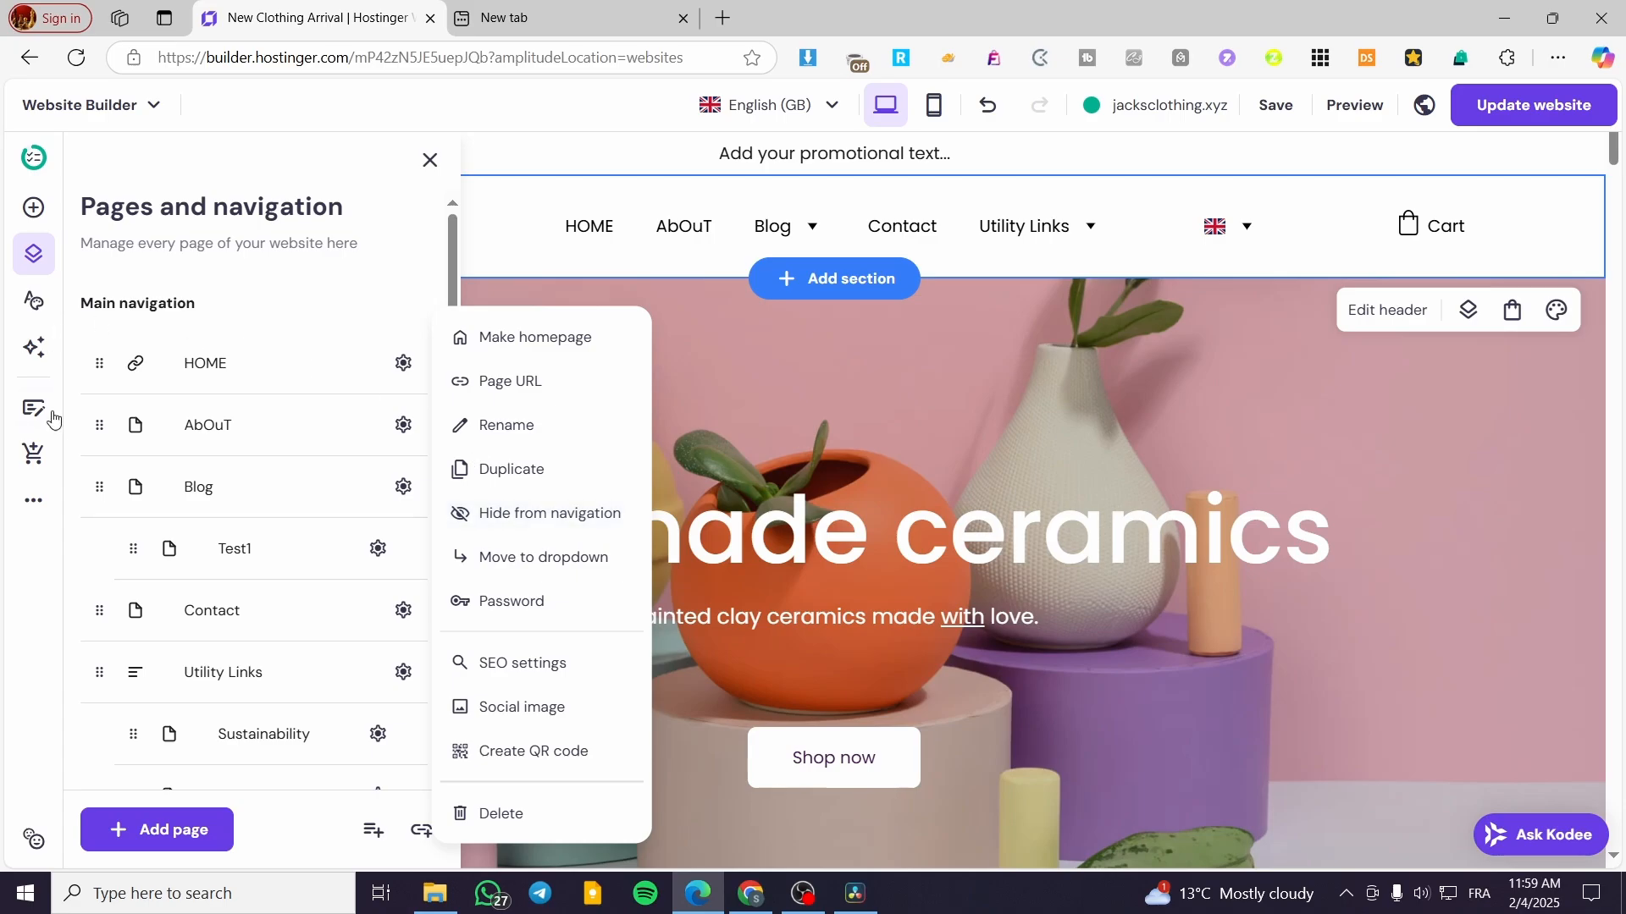
{"action": "left_click", "coordinate": [102, 426]}
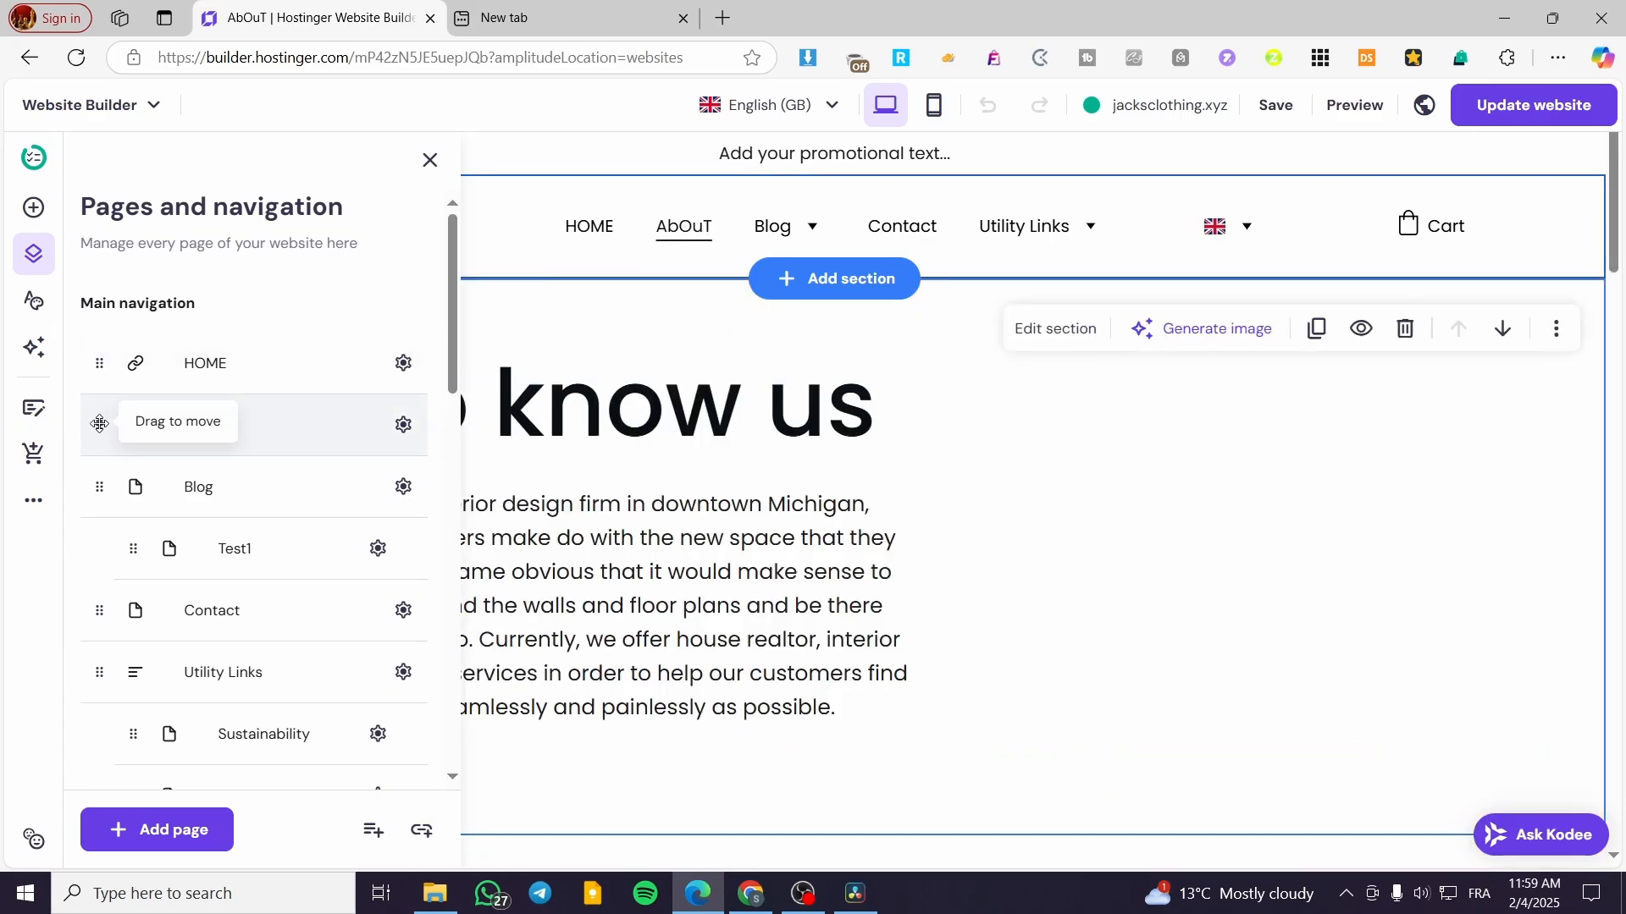
{"action": "left_click_drag", "start_coordinate": [99, 425], "coordinate": [119, 566]}
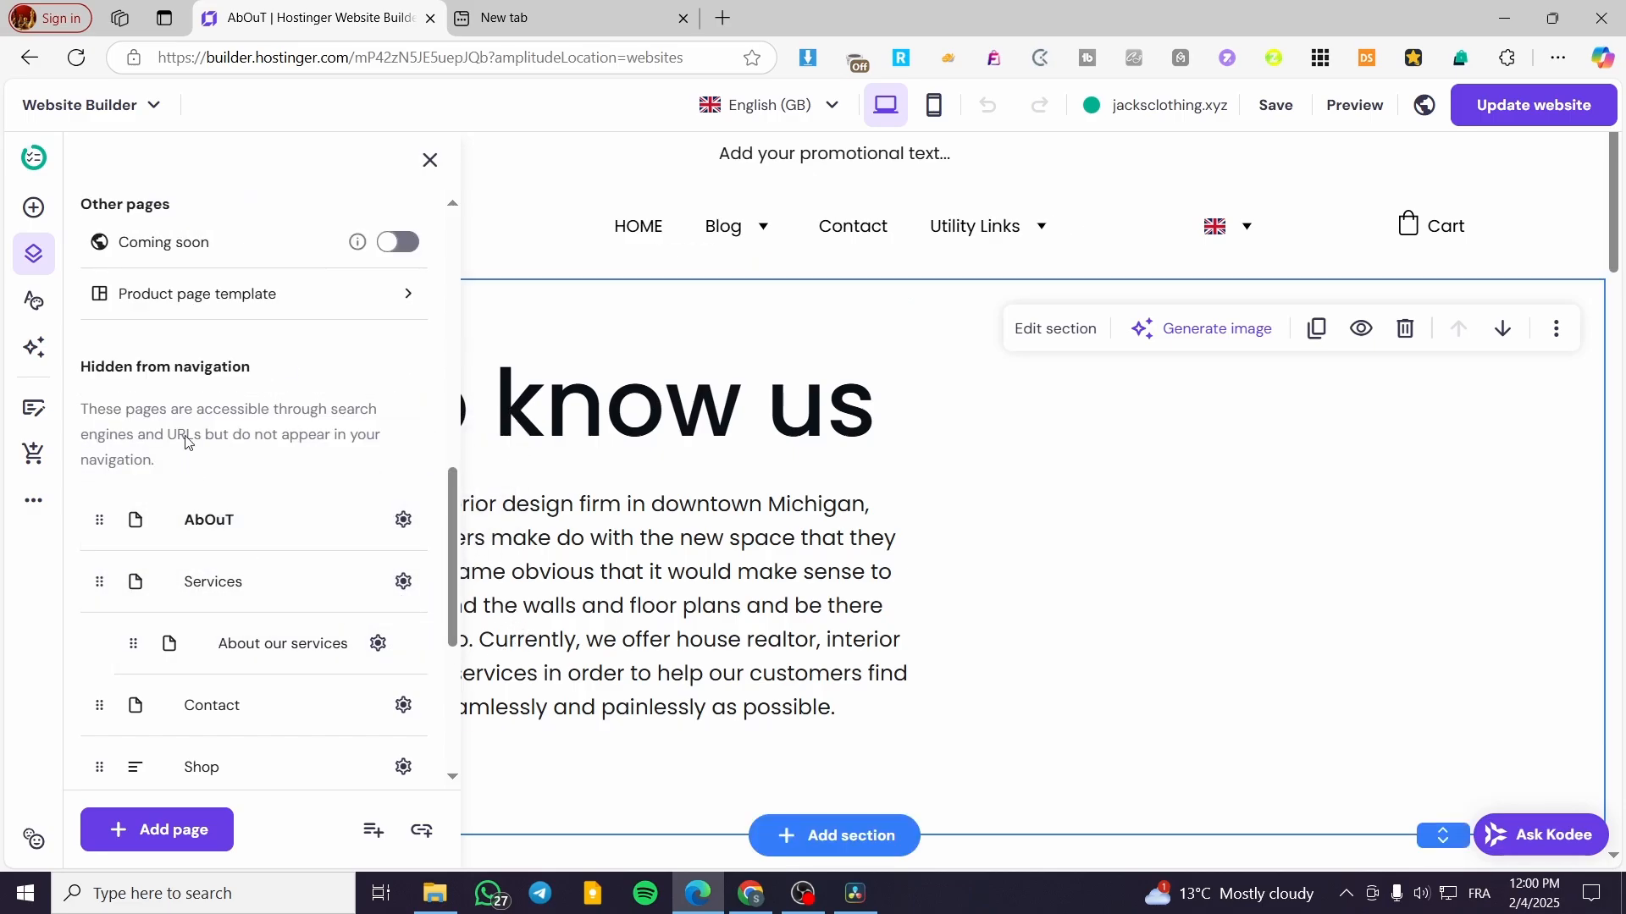
{"action": "scroll", "coordinate": [288, 510], "scroll_direction": "down", "scroll_amount": 4}
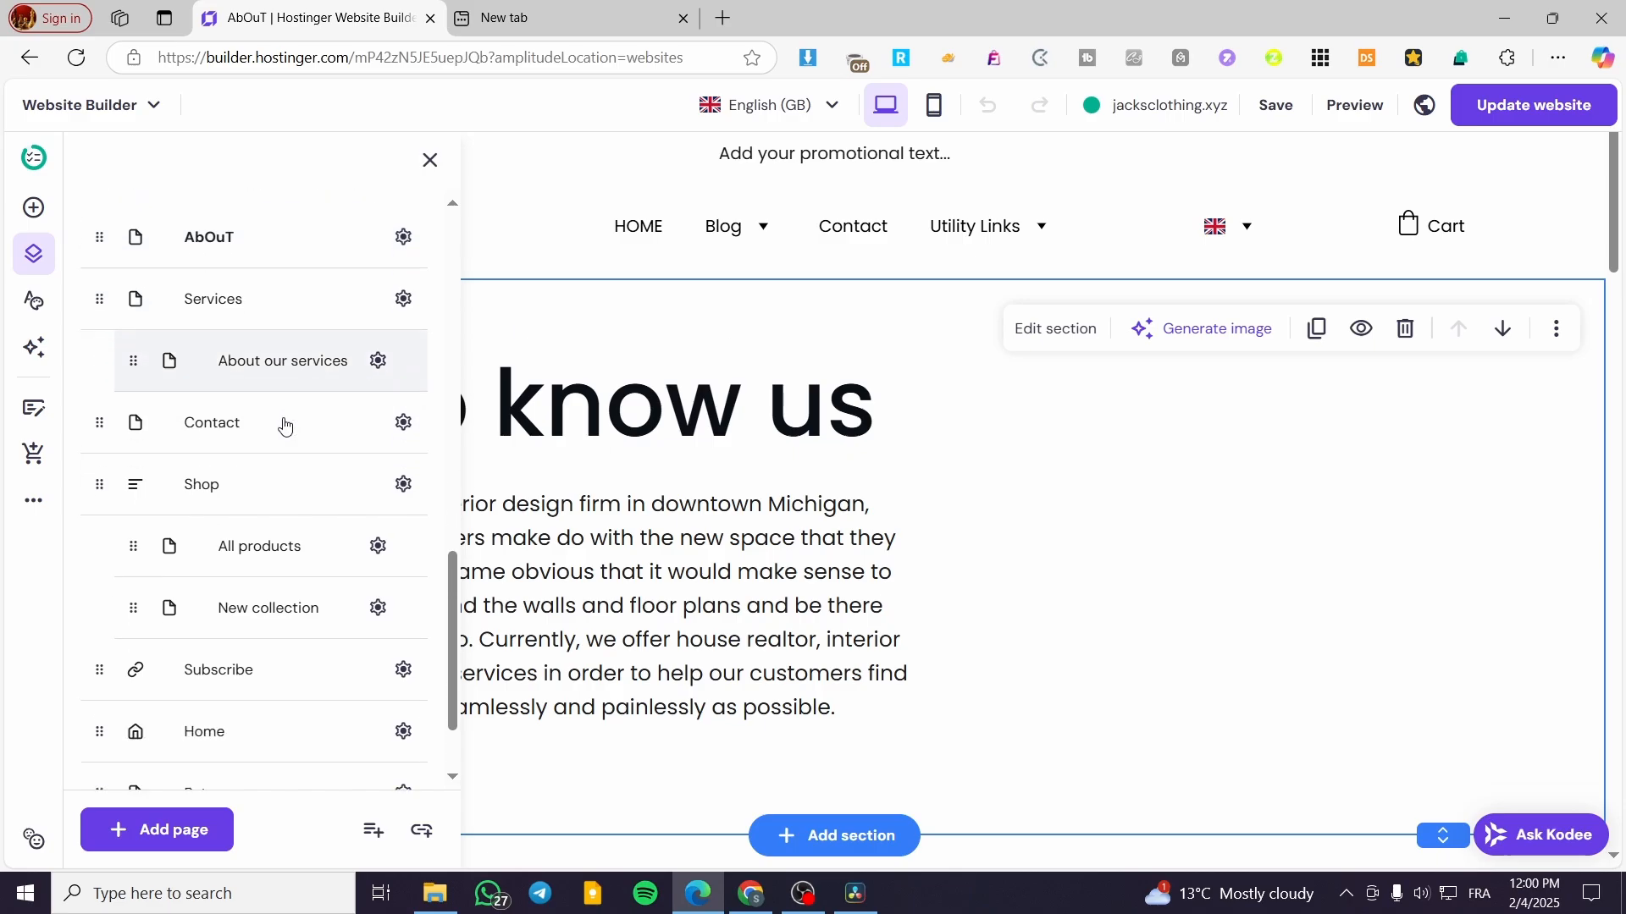
{"action": "scroll", "coordinate": [321, 481], "scroll_direction": "up", "scroll_amount": 6}
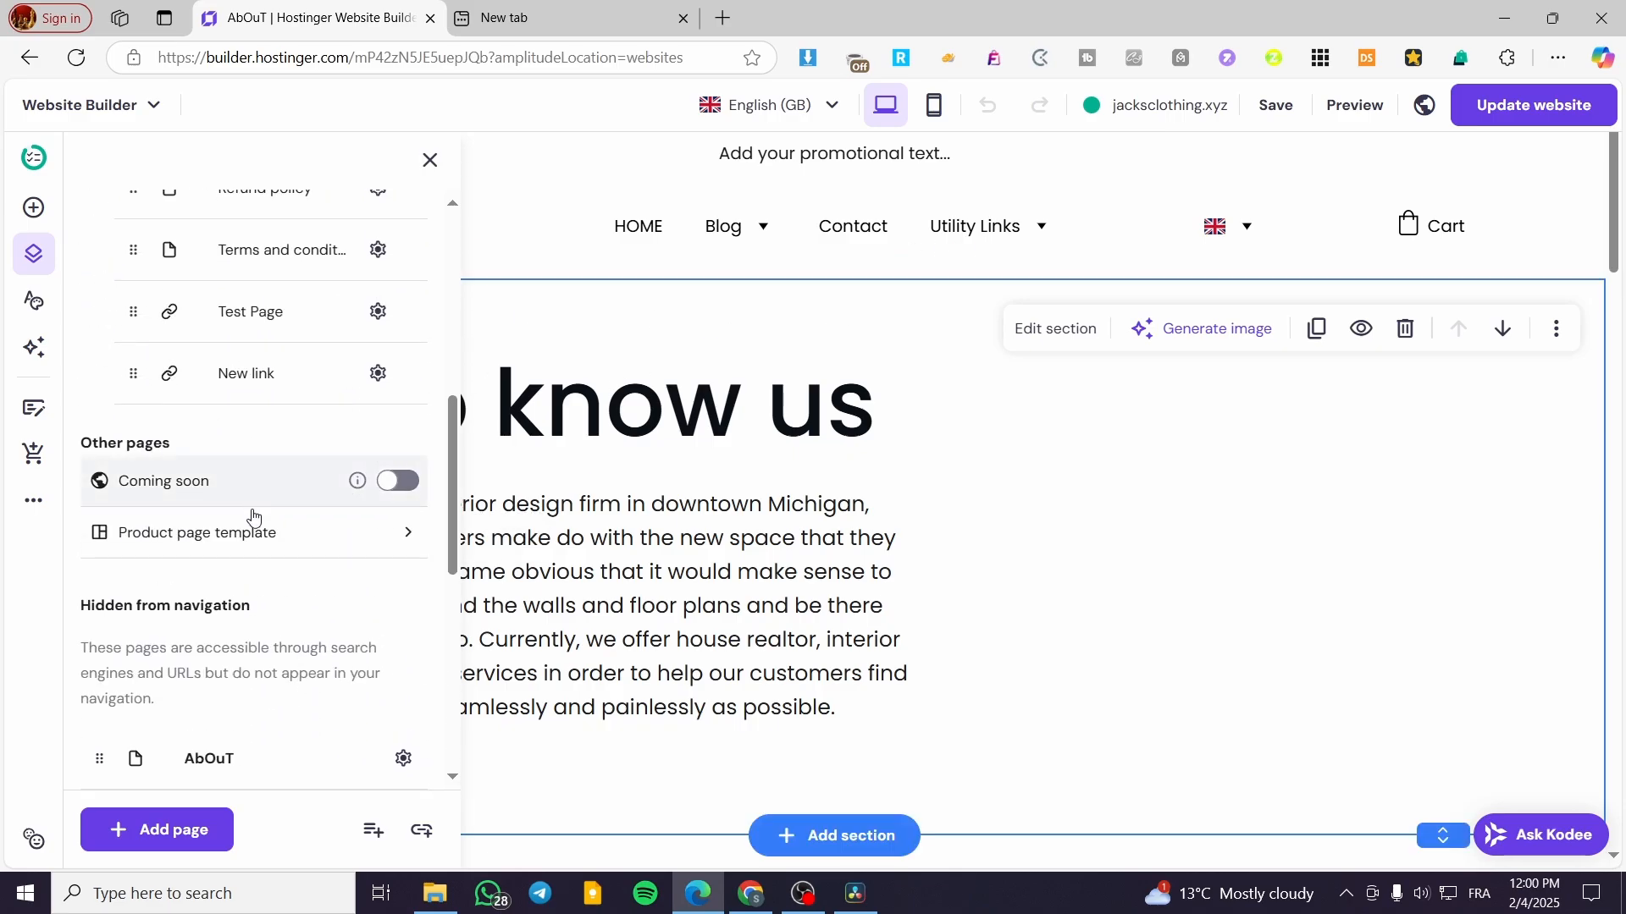
{"action": "scroll", "coordinate": [276, 566], "scroll_direction": "down", "scroll_amount": 7}
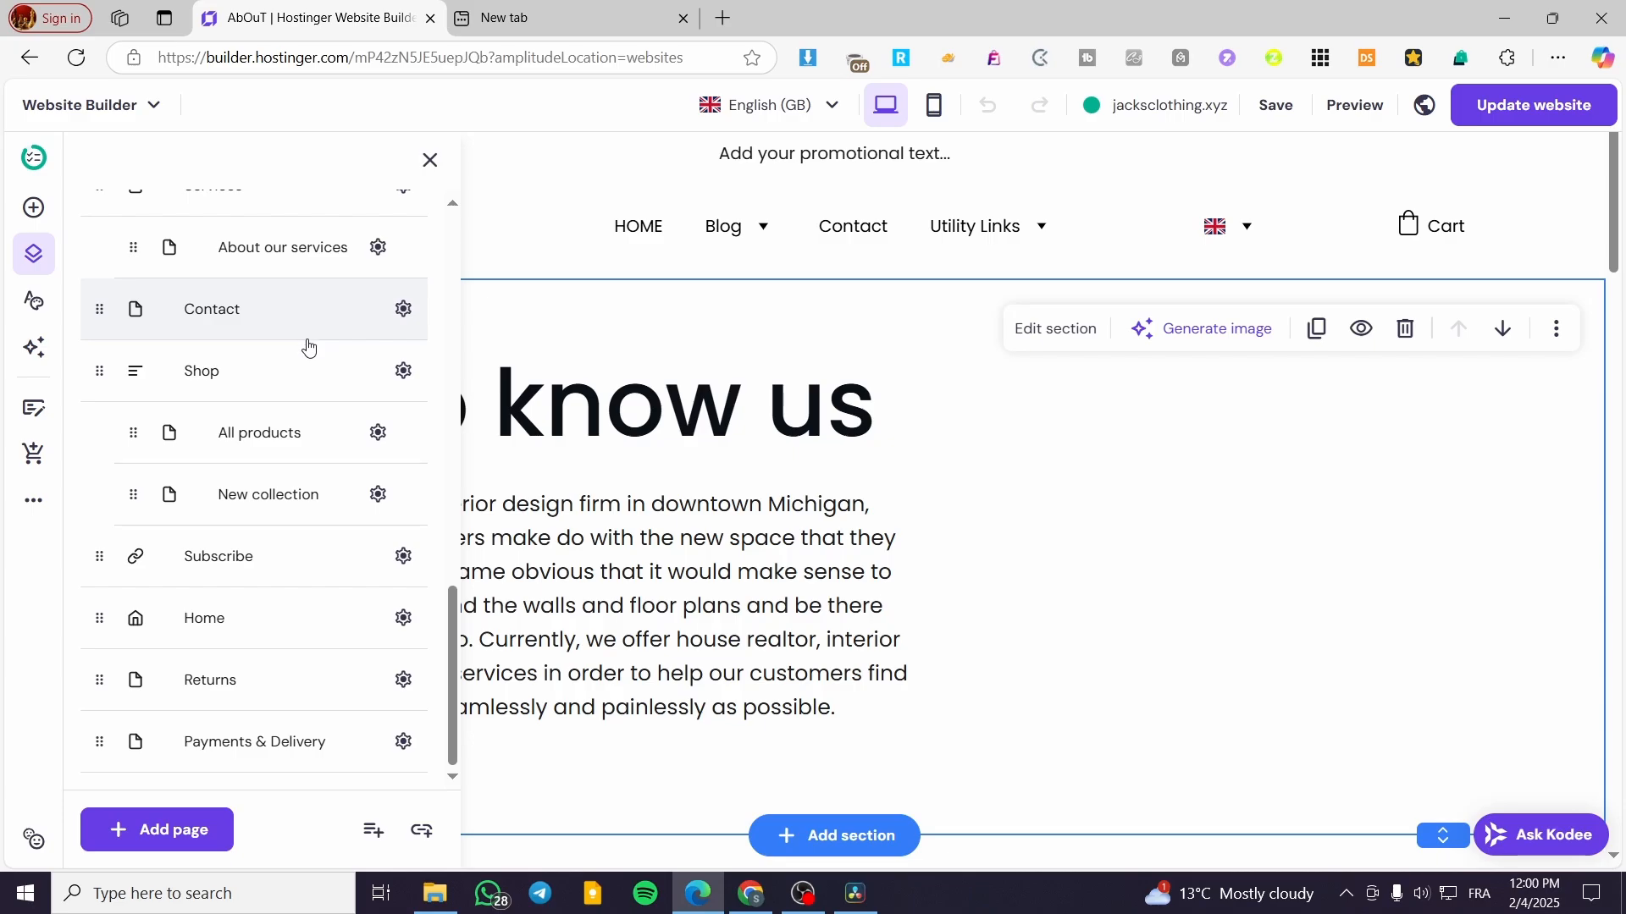
{"action": "scroll", "coordinate": [196, 433], "scroll_direction": "up", "scroll_amount": 4}
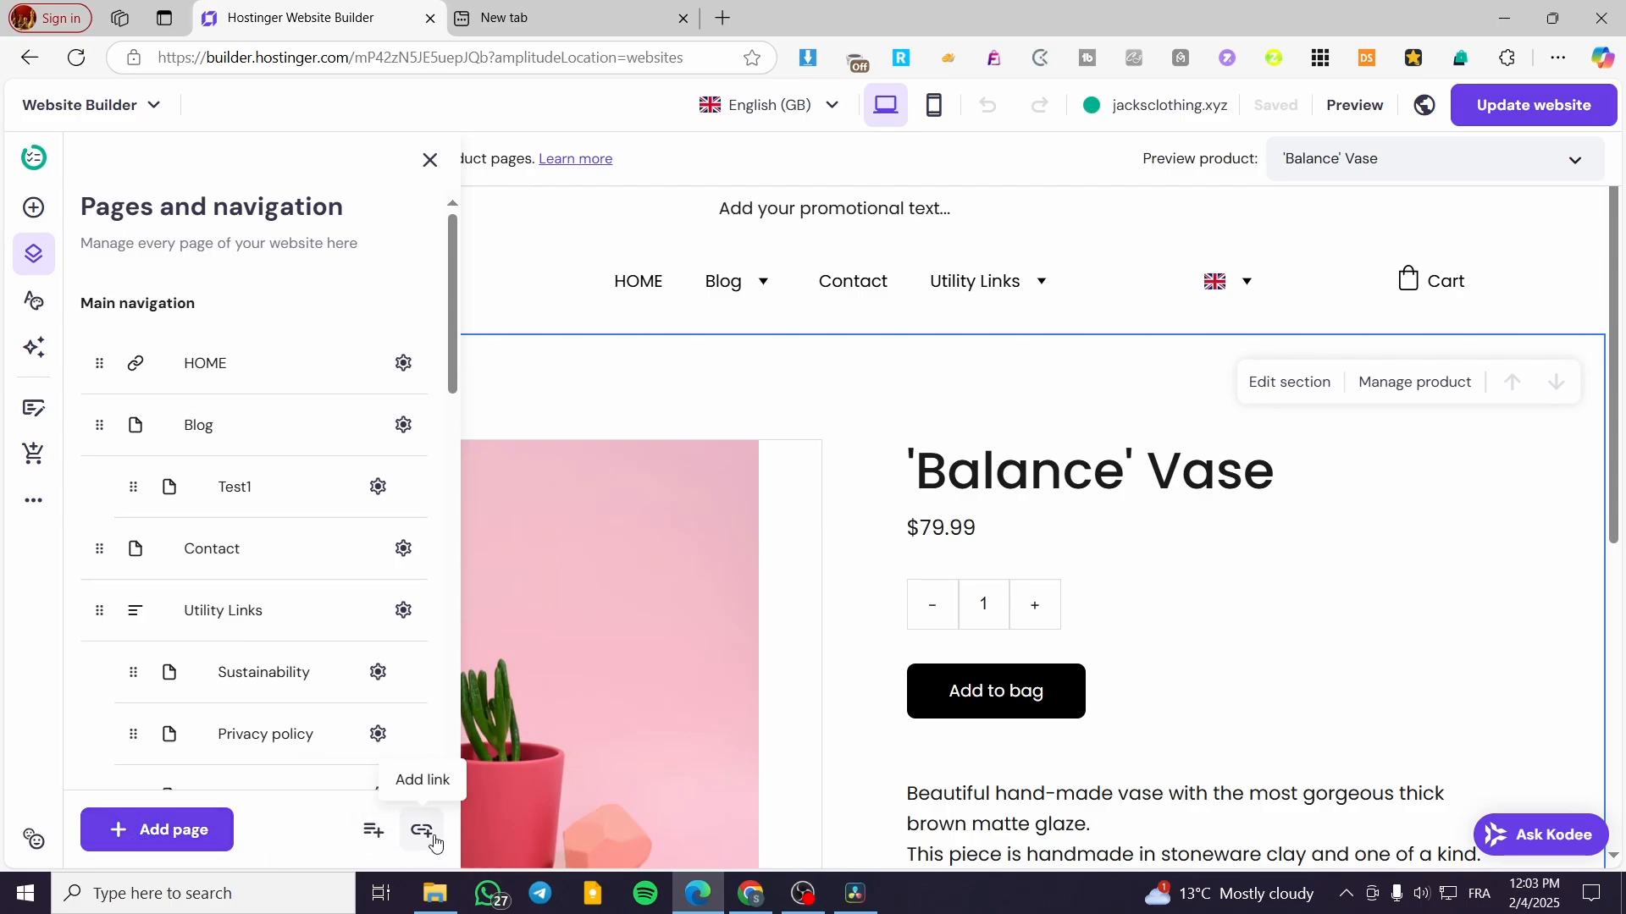
Step: Try to generate a new page with AI from the description "Bio page"
{"action": "left_click", "coordinate": [149, 841]}
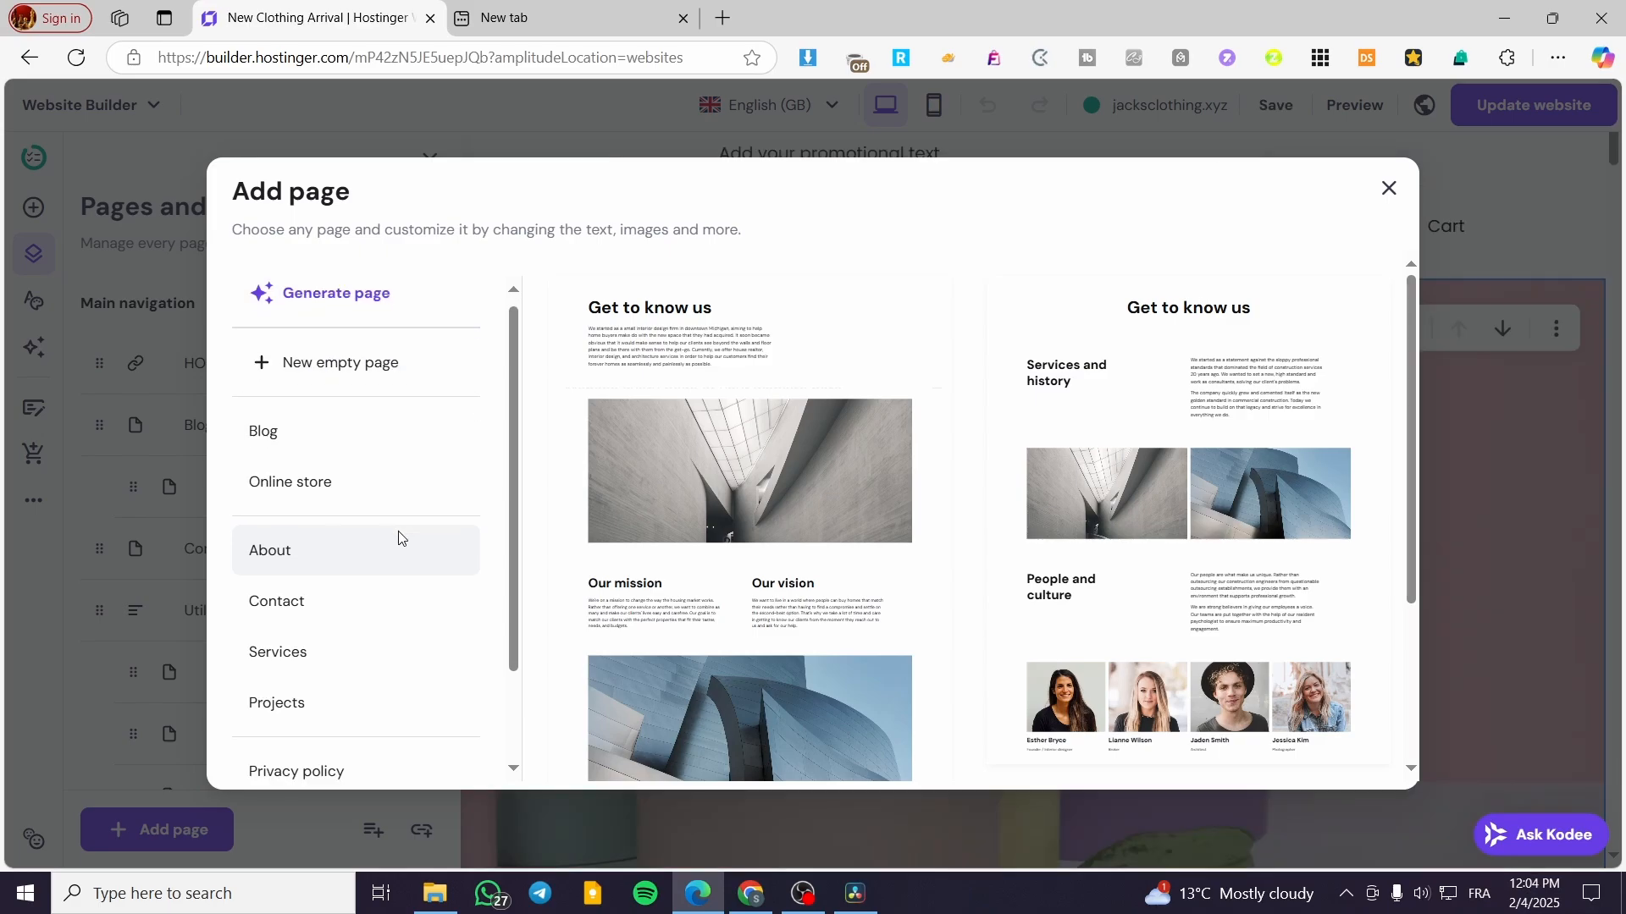
{"action": "scroll", "coordinate": [364, 508], "scroll_direction": "down", "scroll_amount": 2}
{"action": "scroll", "coordinate": [394, 665], "scroll_direction": "up", "scroll_amount": 2}
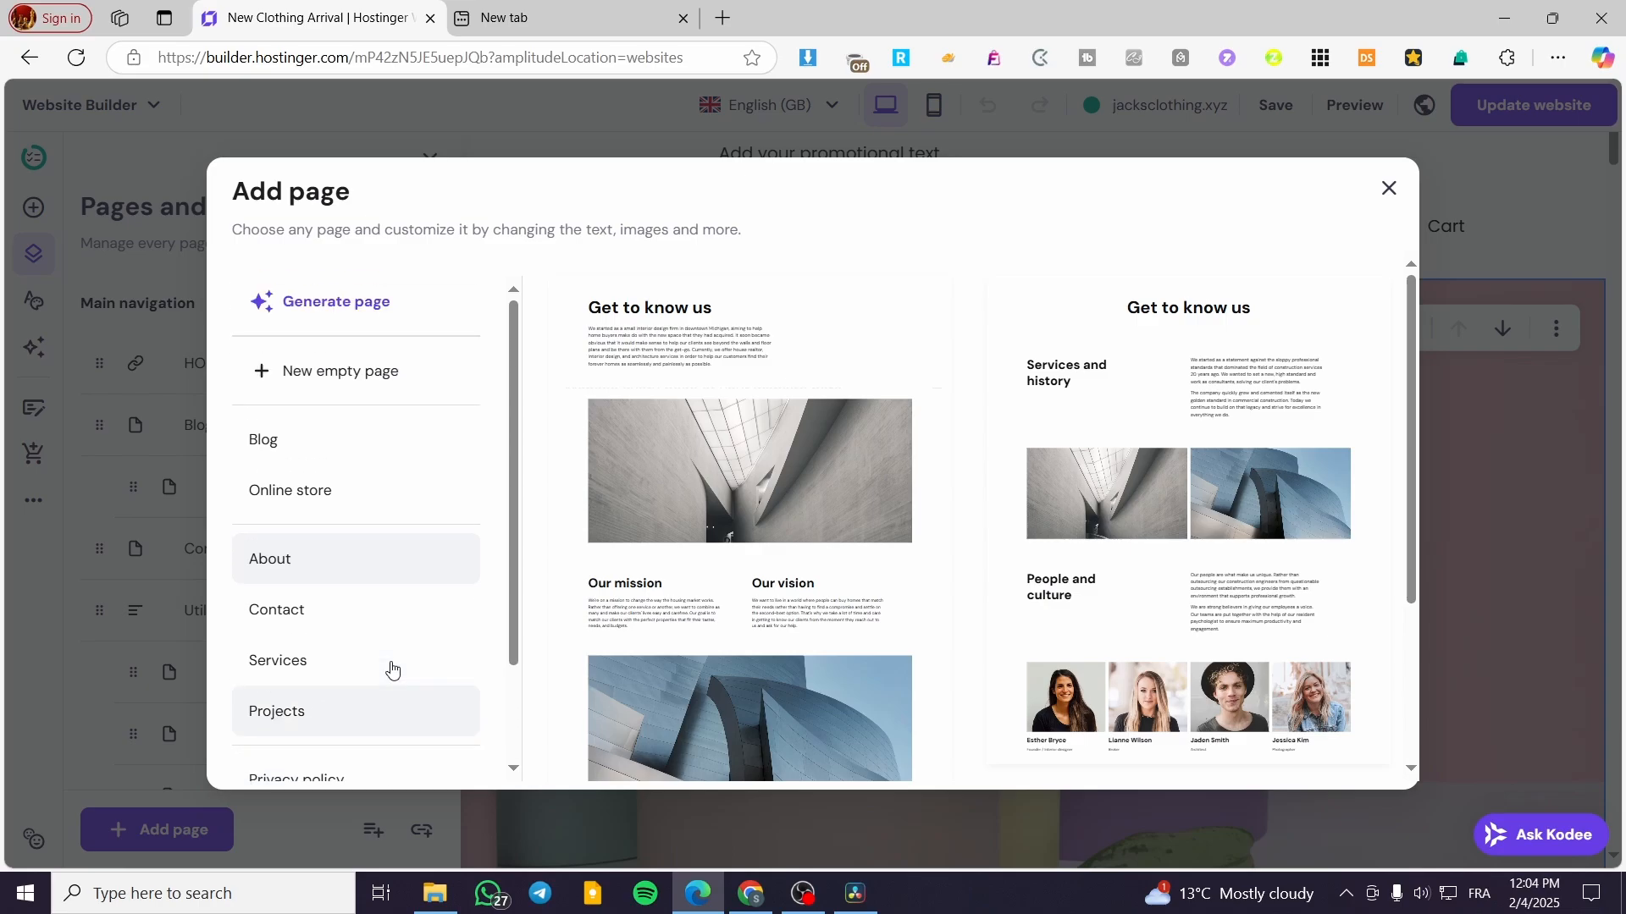
{"action": "left_click", "coordinate": [320, 311]}
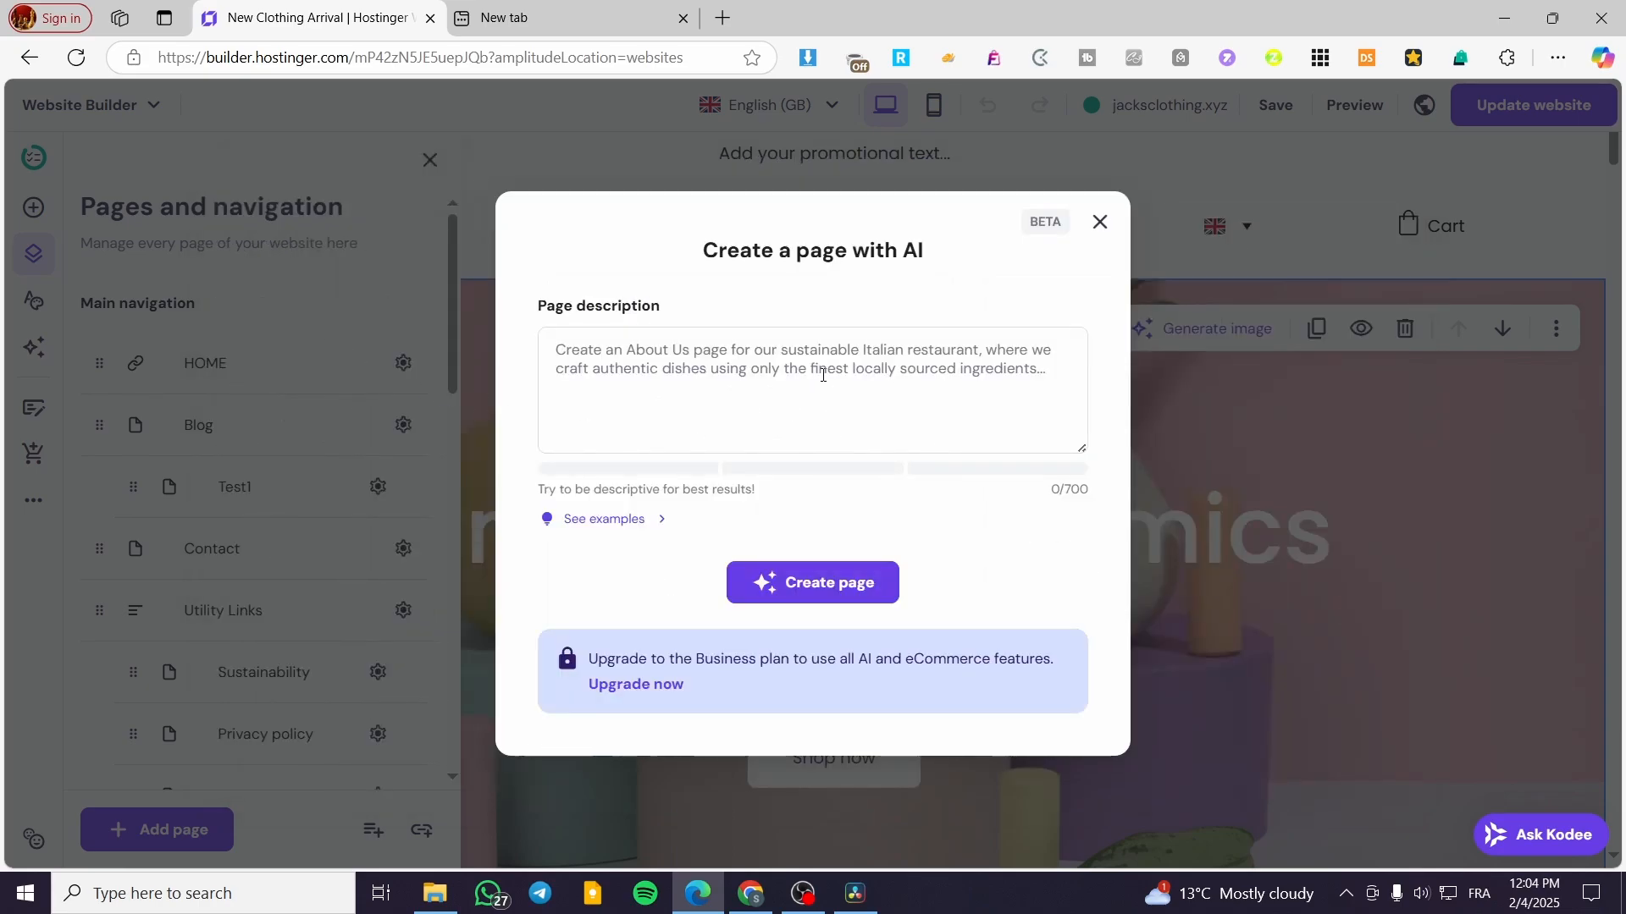
{"action": "left_click", "coordinate": [680, 362]}
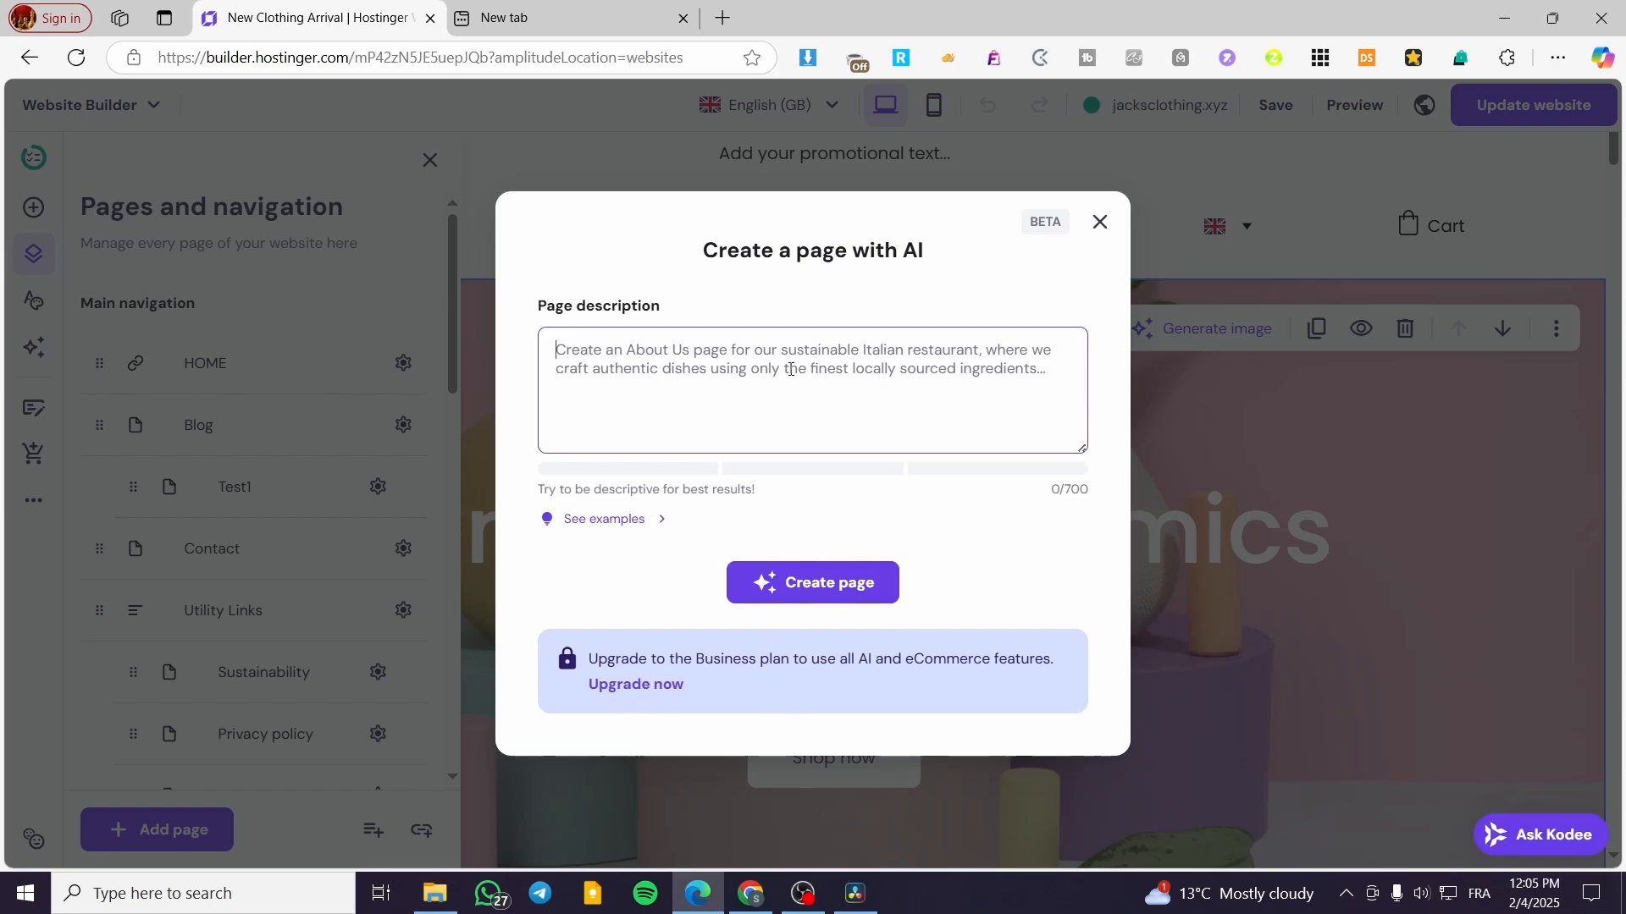
{"action": "type", "text": "Bio page"}
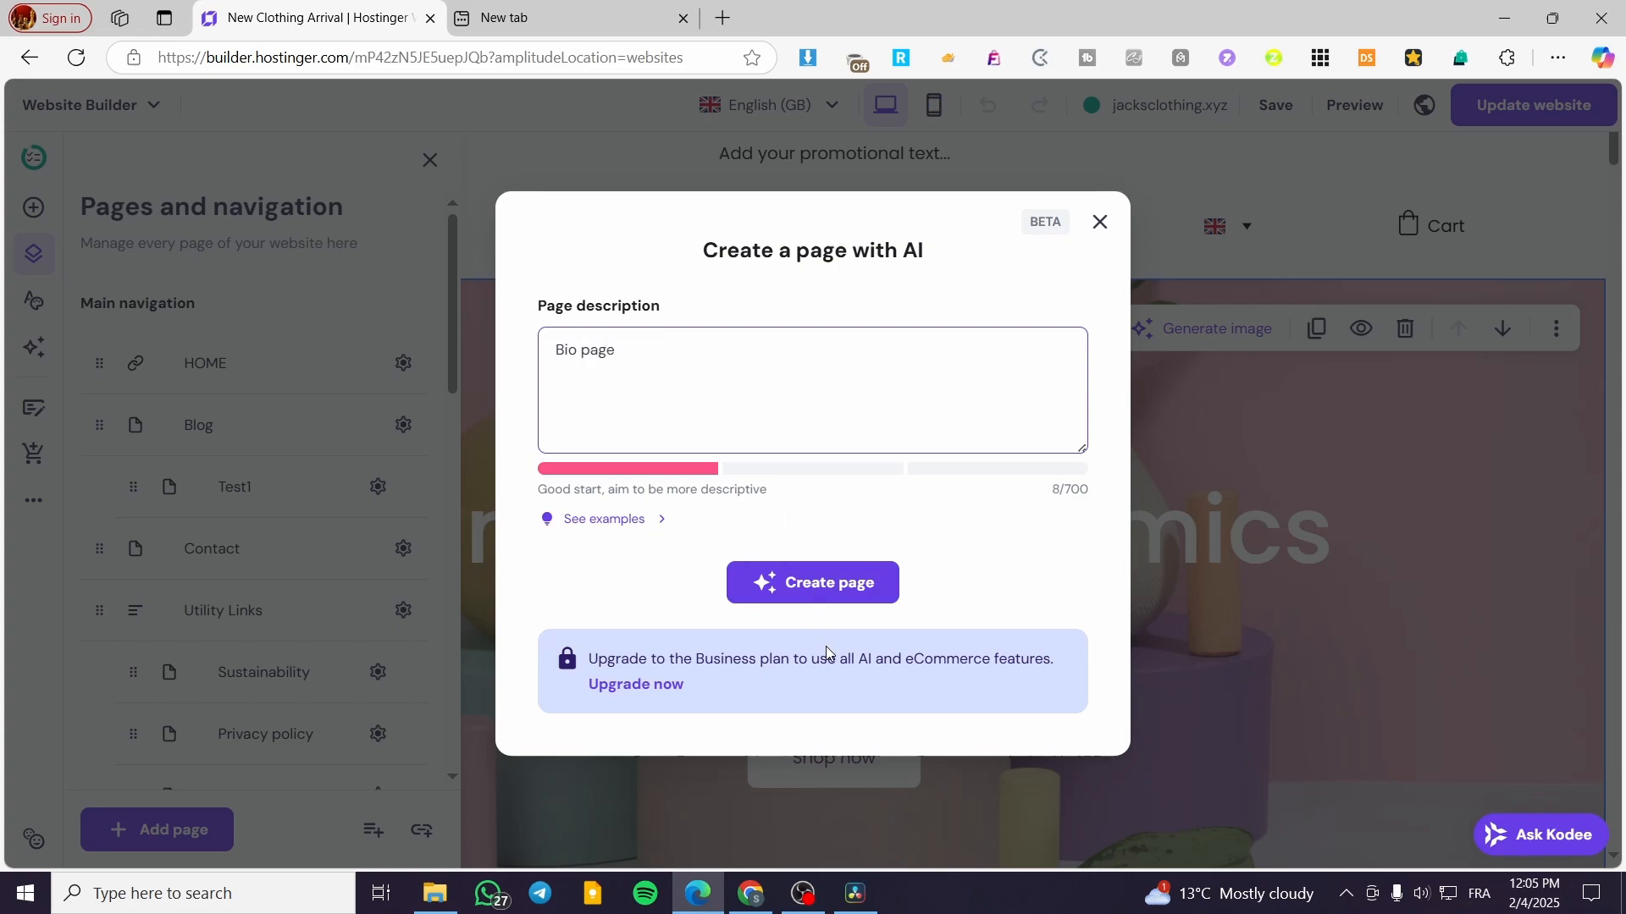
{"action": "left_click", "coordinate": [847, 593]}
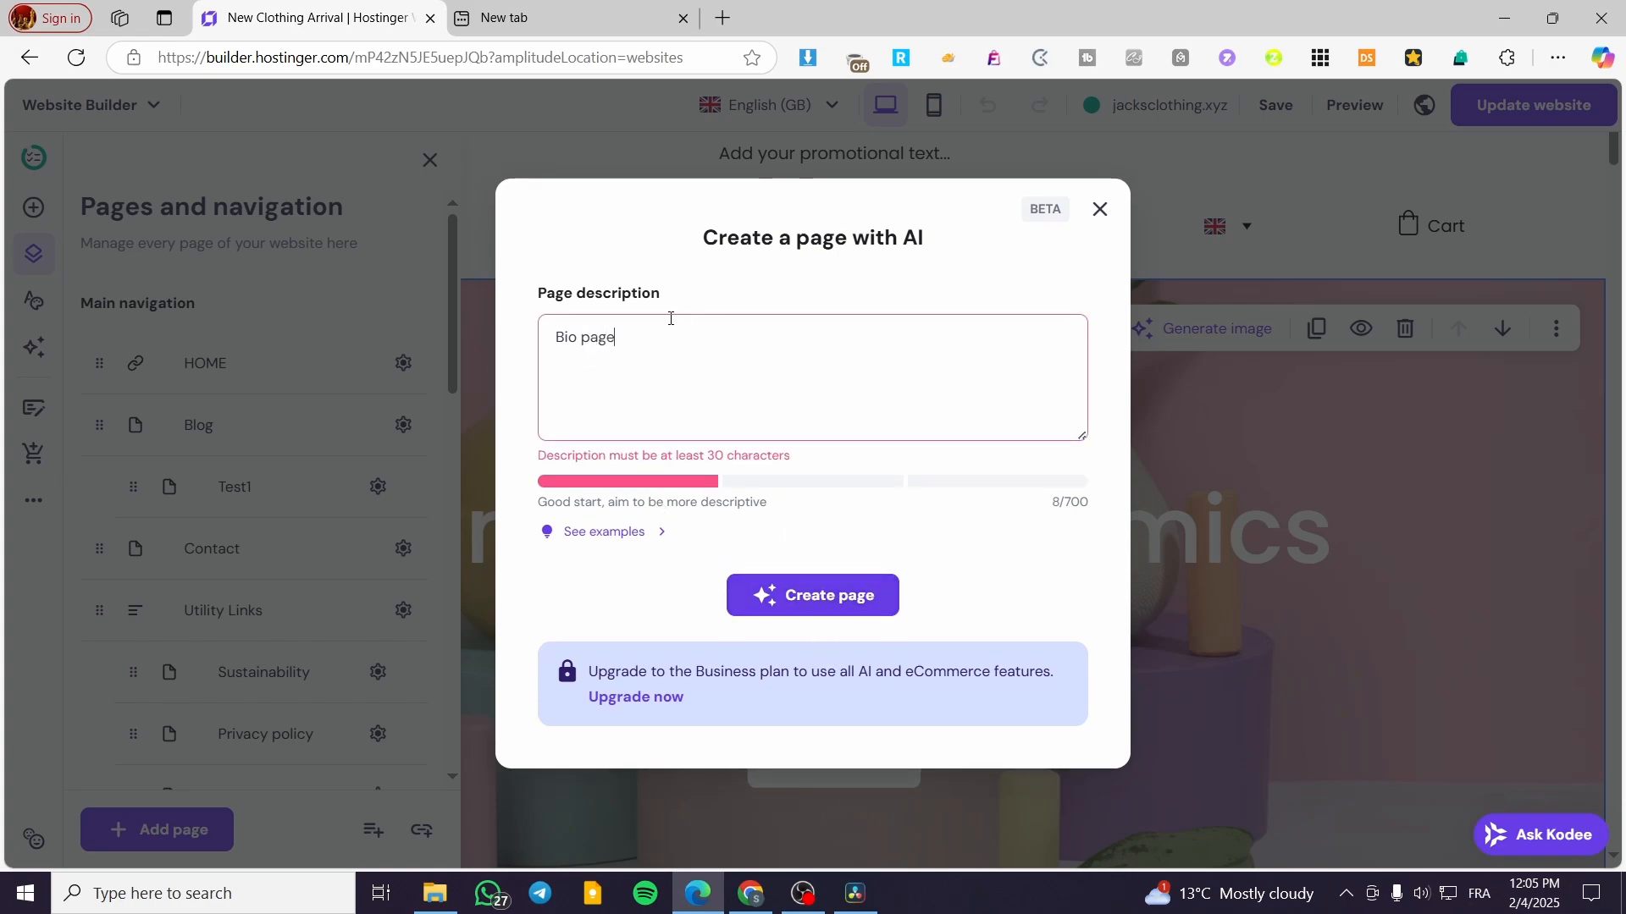
Step: Try to generate the AI page with the description "ingredient and recepies for italian food page", and decline the plan upgrade
{"action": "key", "text": "ctrl+a"}
{"action": "type", "text": "Bi"}
{"action": "key", "text": "BackSpace"}
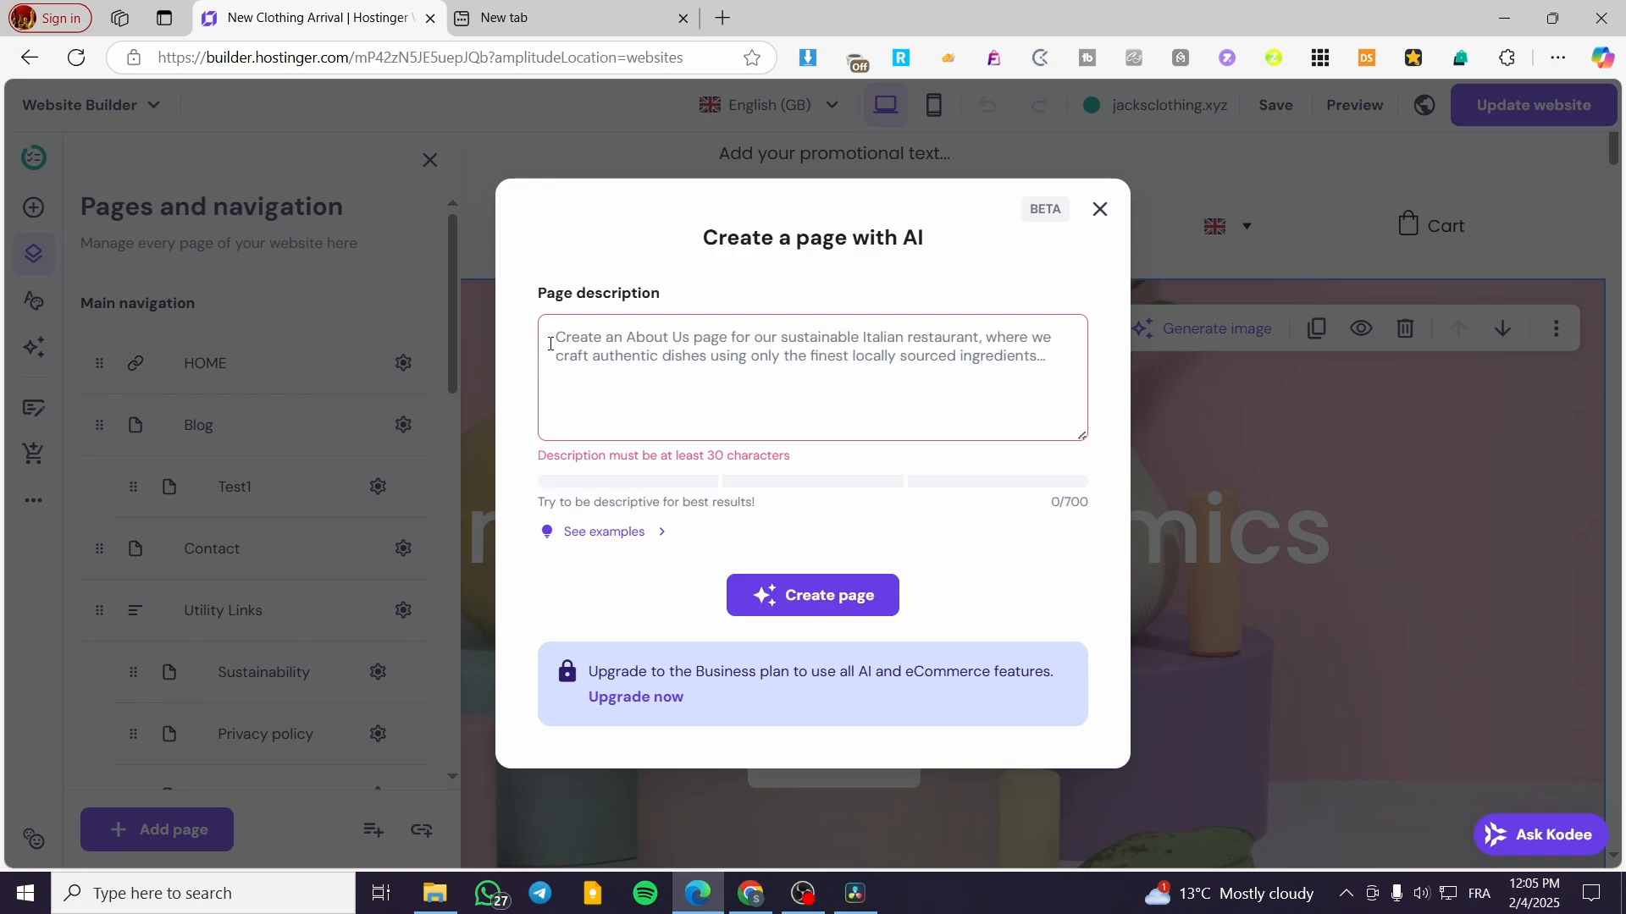
{"action": "left_click", "coordinate": [857, 616]}
{"action": "type", "text": "i"}
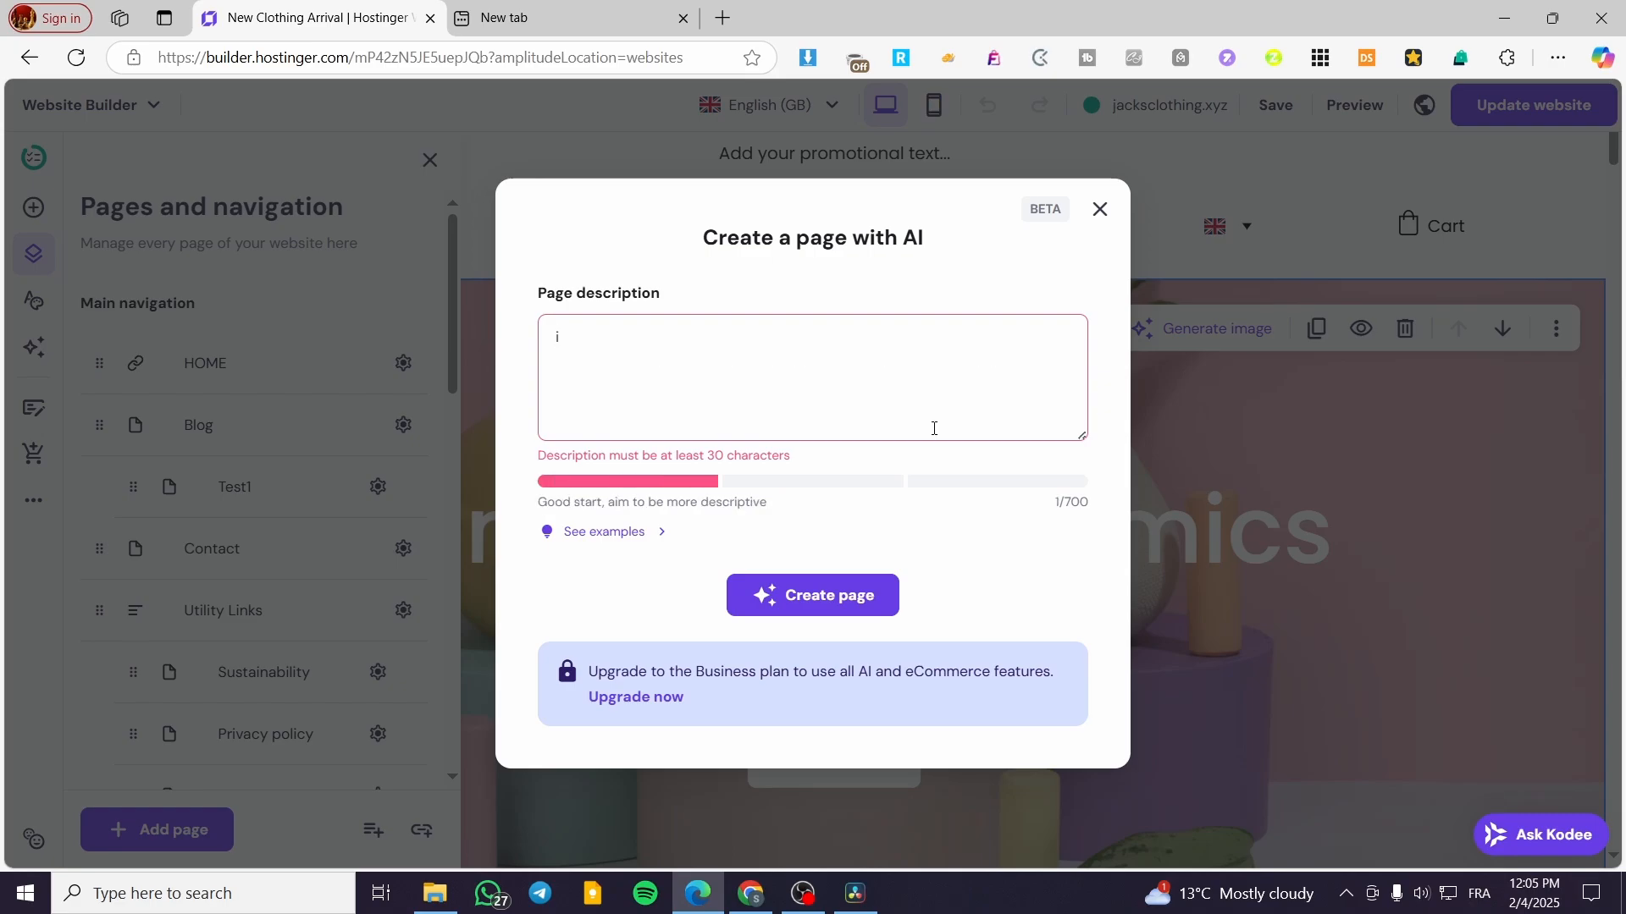
{"action": "type", "text": "ngredient and recepies for i"}
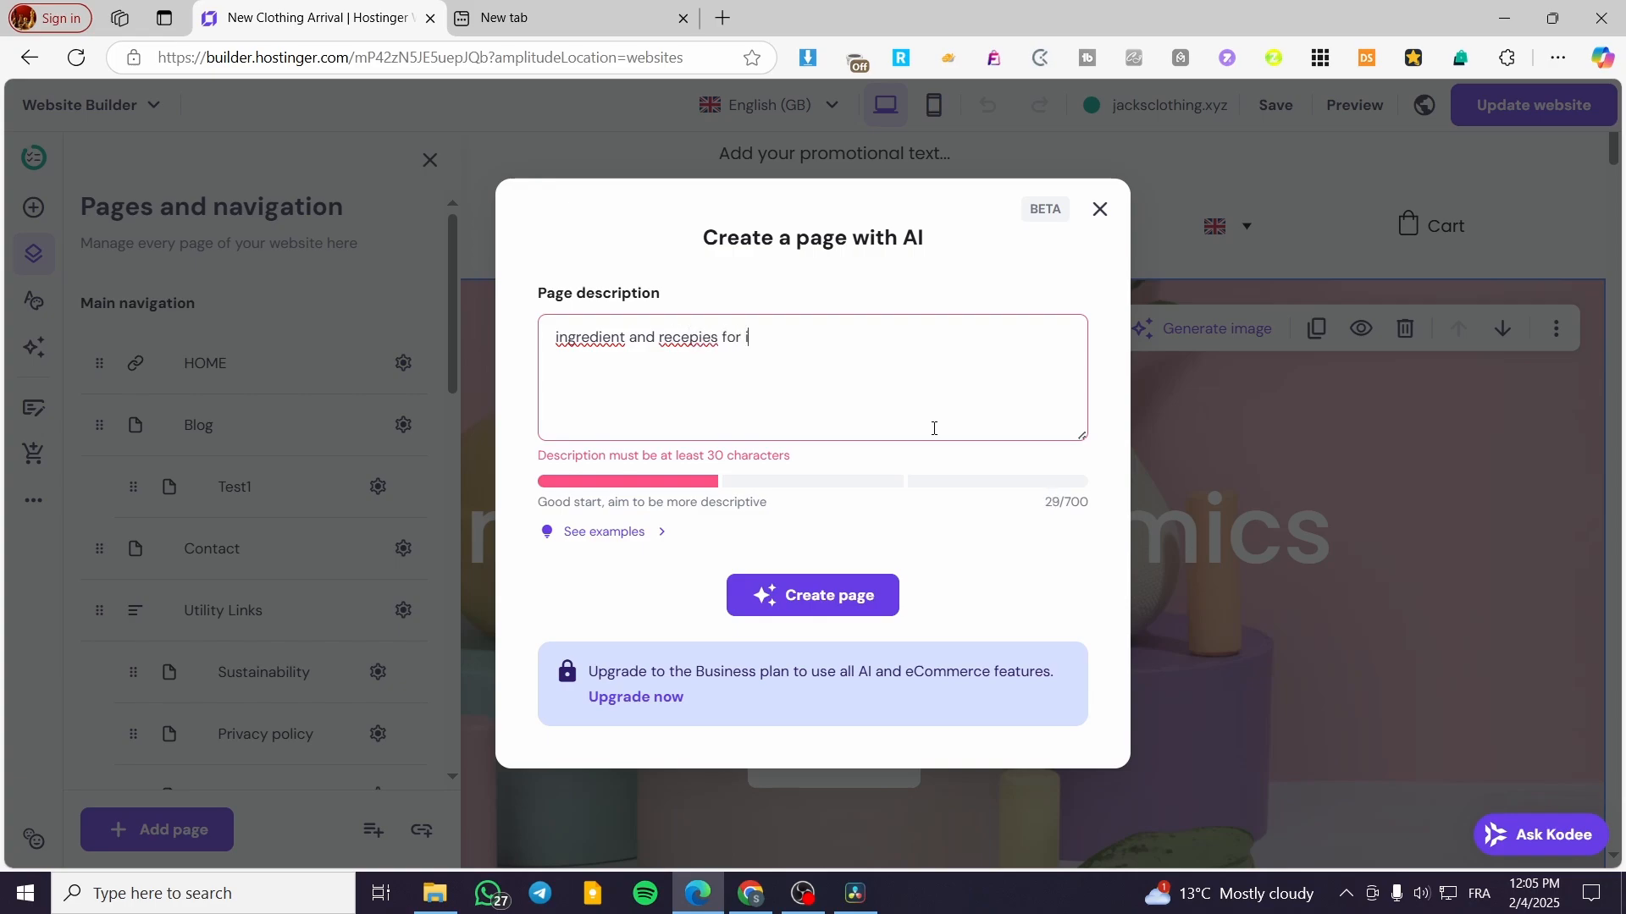
{"action": "type", "text": "talian fo"}
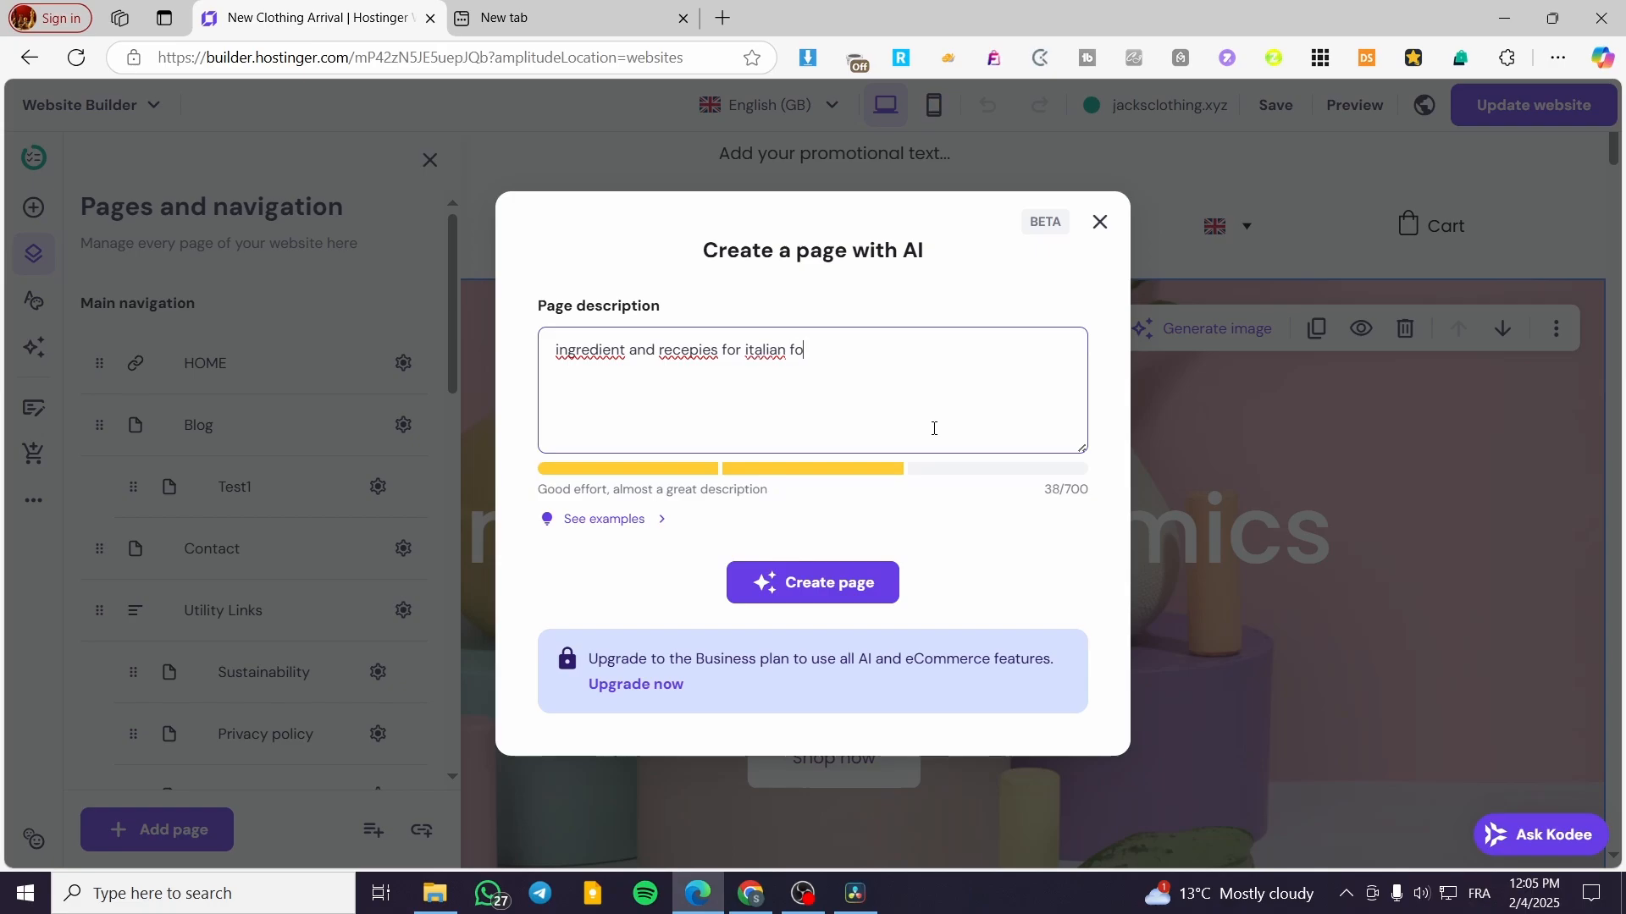
{"action": "type", "text": "od page"}
{"action": "left_click", "coordinate": [828, 594]}
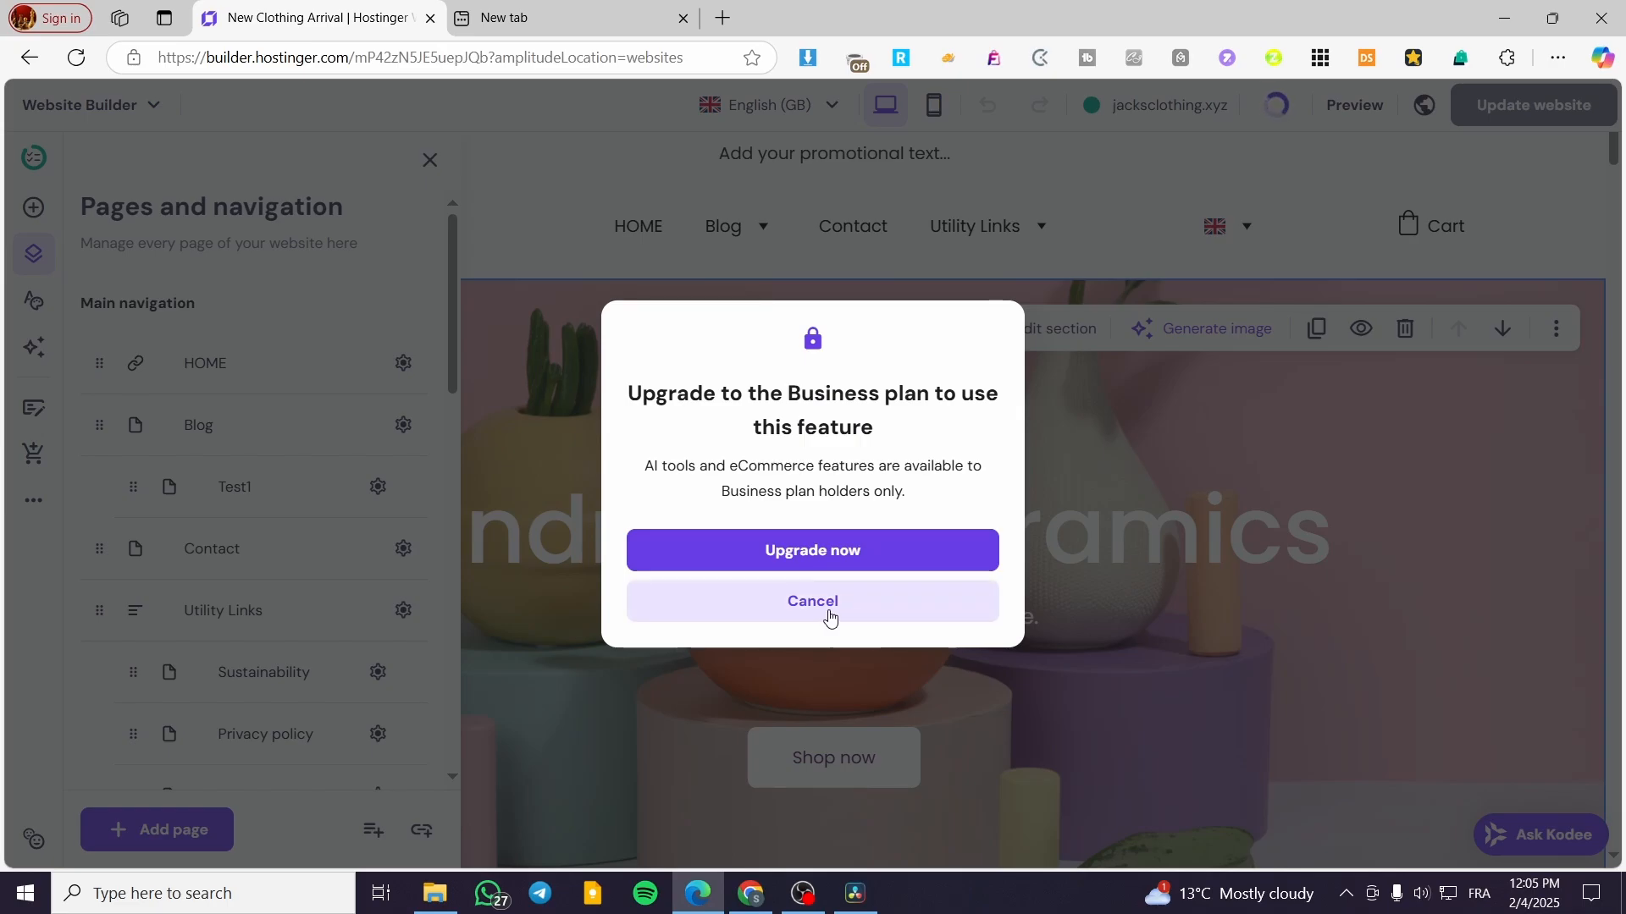
{"action": "left_click", "coordinate": [855, 602]}
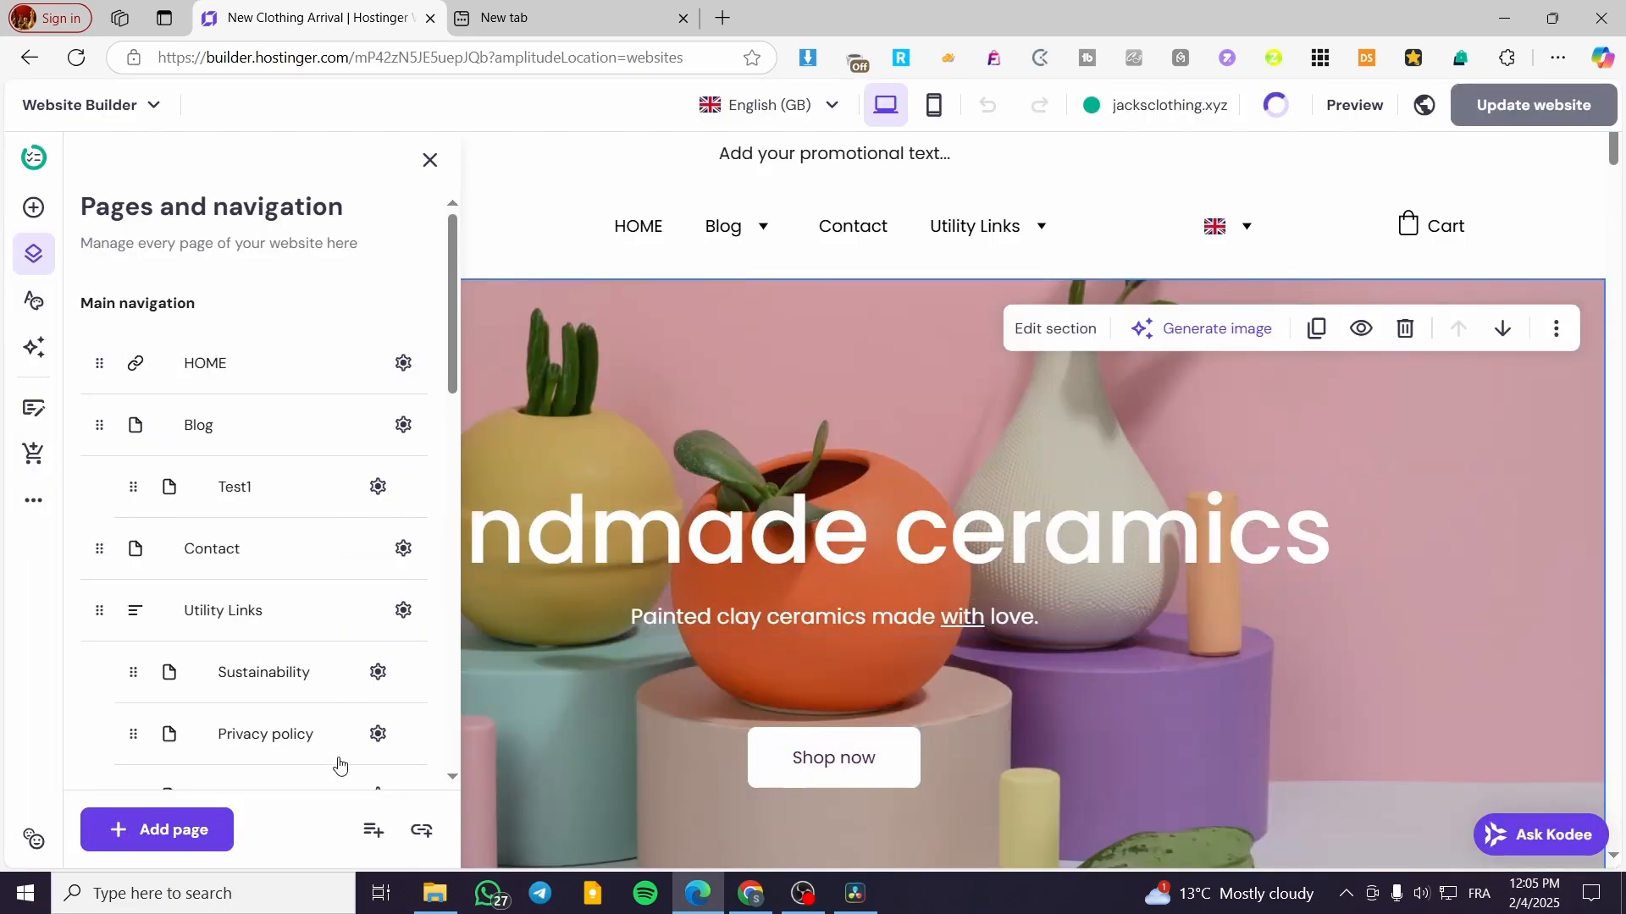
Step: Add a new page using the Product list template from the online store templates
{"action": "left_click", "coordinate": [200, 829]}
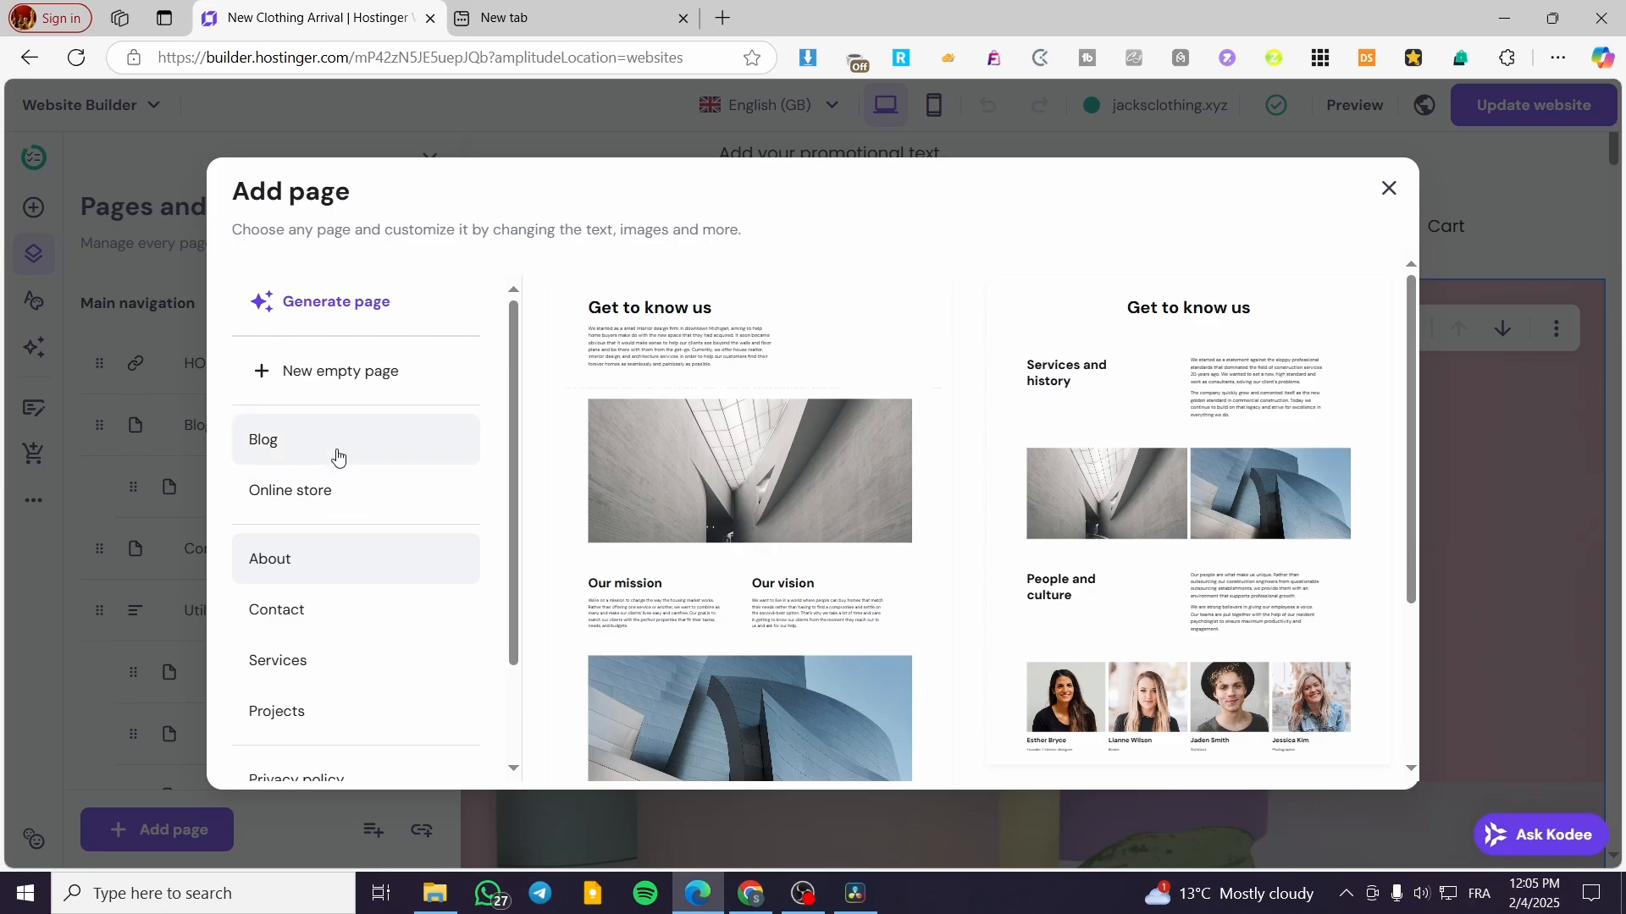
{"action": "left_click", "coordinate": [337, 507]}
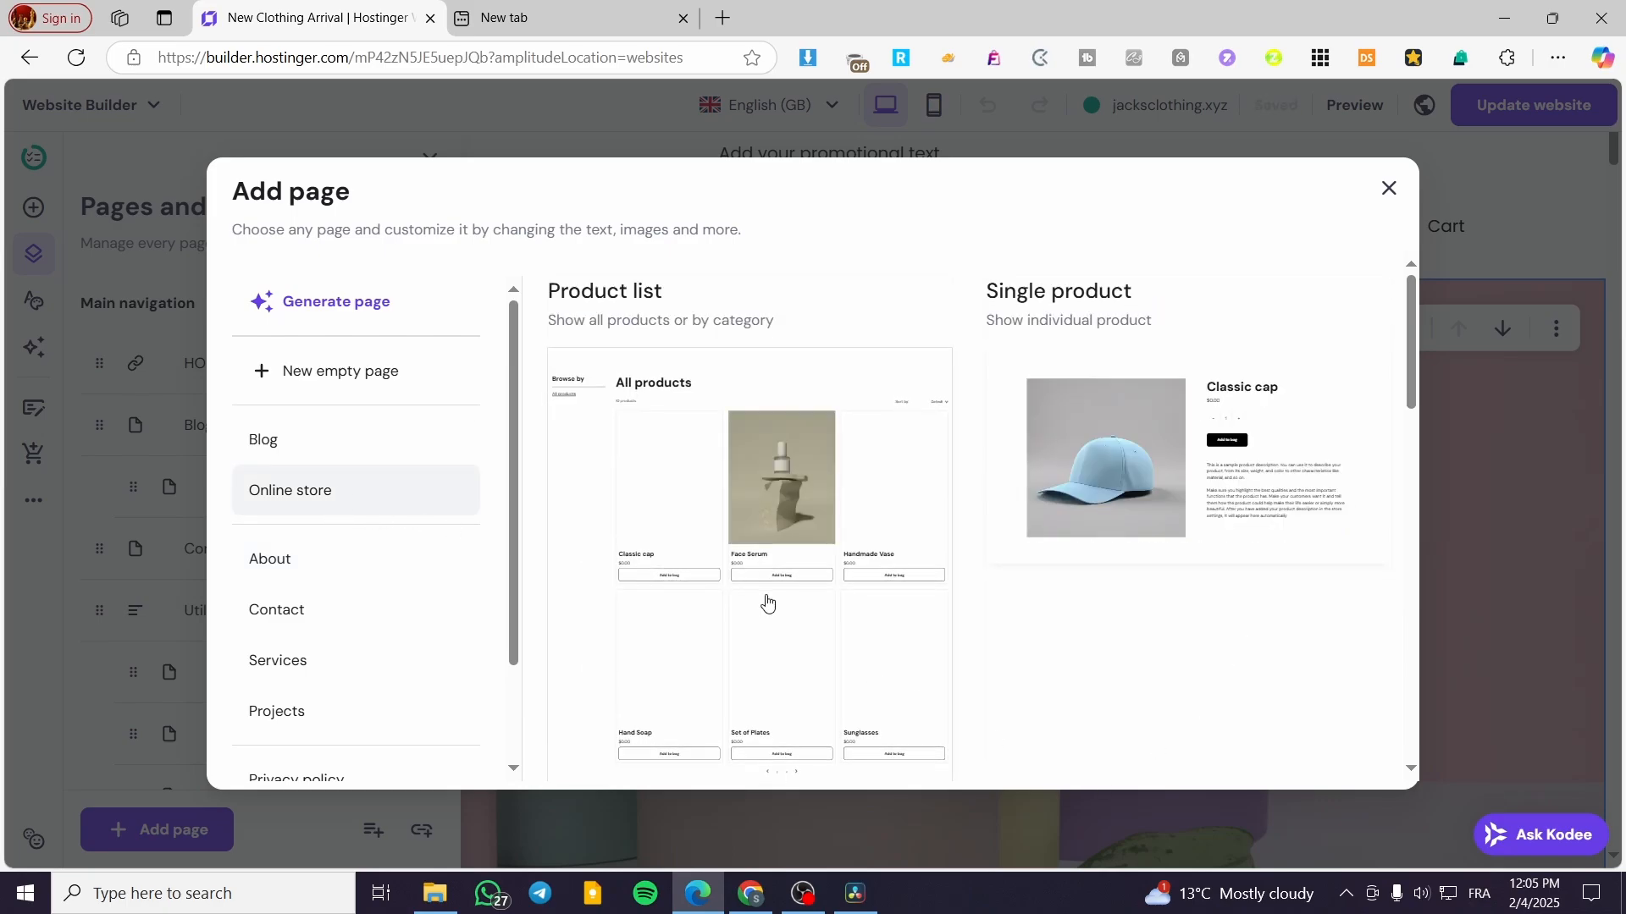
{"action": "left_click", "coordinate": [777, 637]}
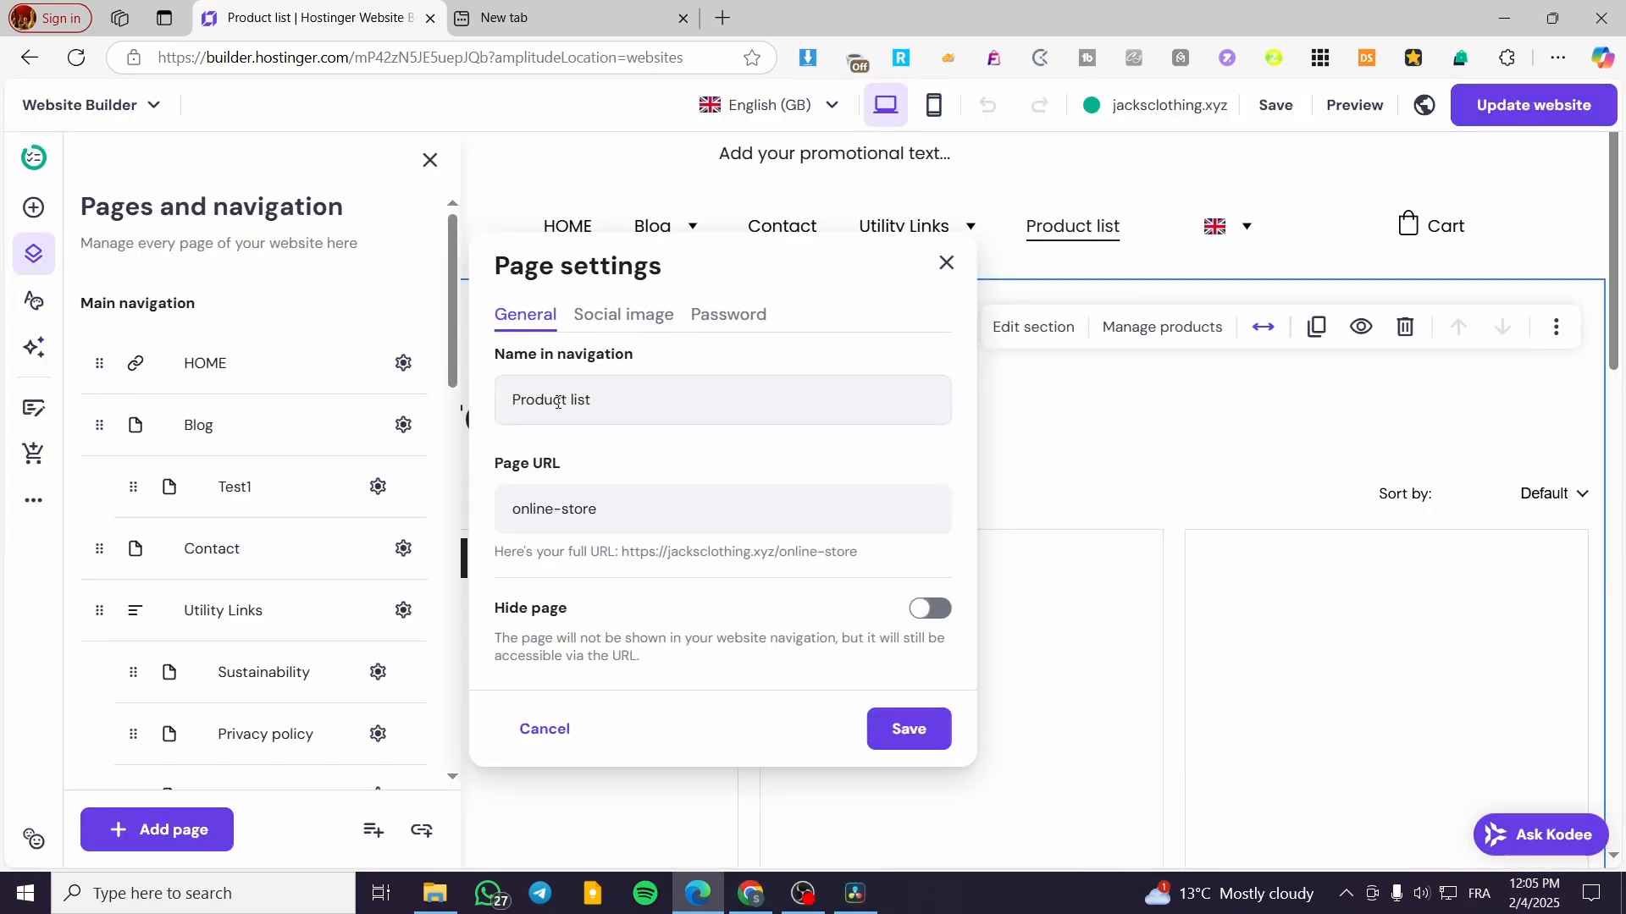
Step: Name the new product list page Products in the navigation, check its social image and password settings, and save
{"action": "double_click", "coordinate": [579, 400]}
{"action": "key", "text": "BackSpace"}
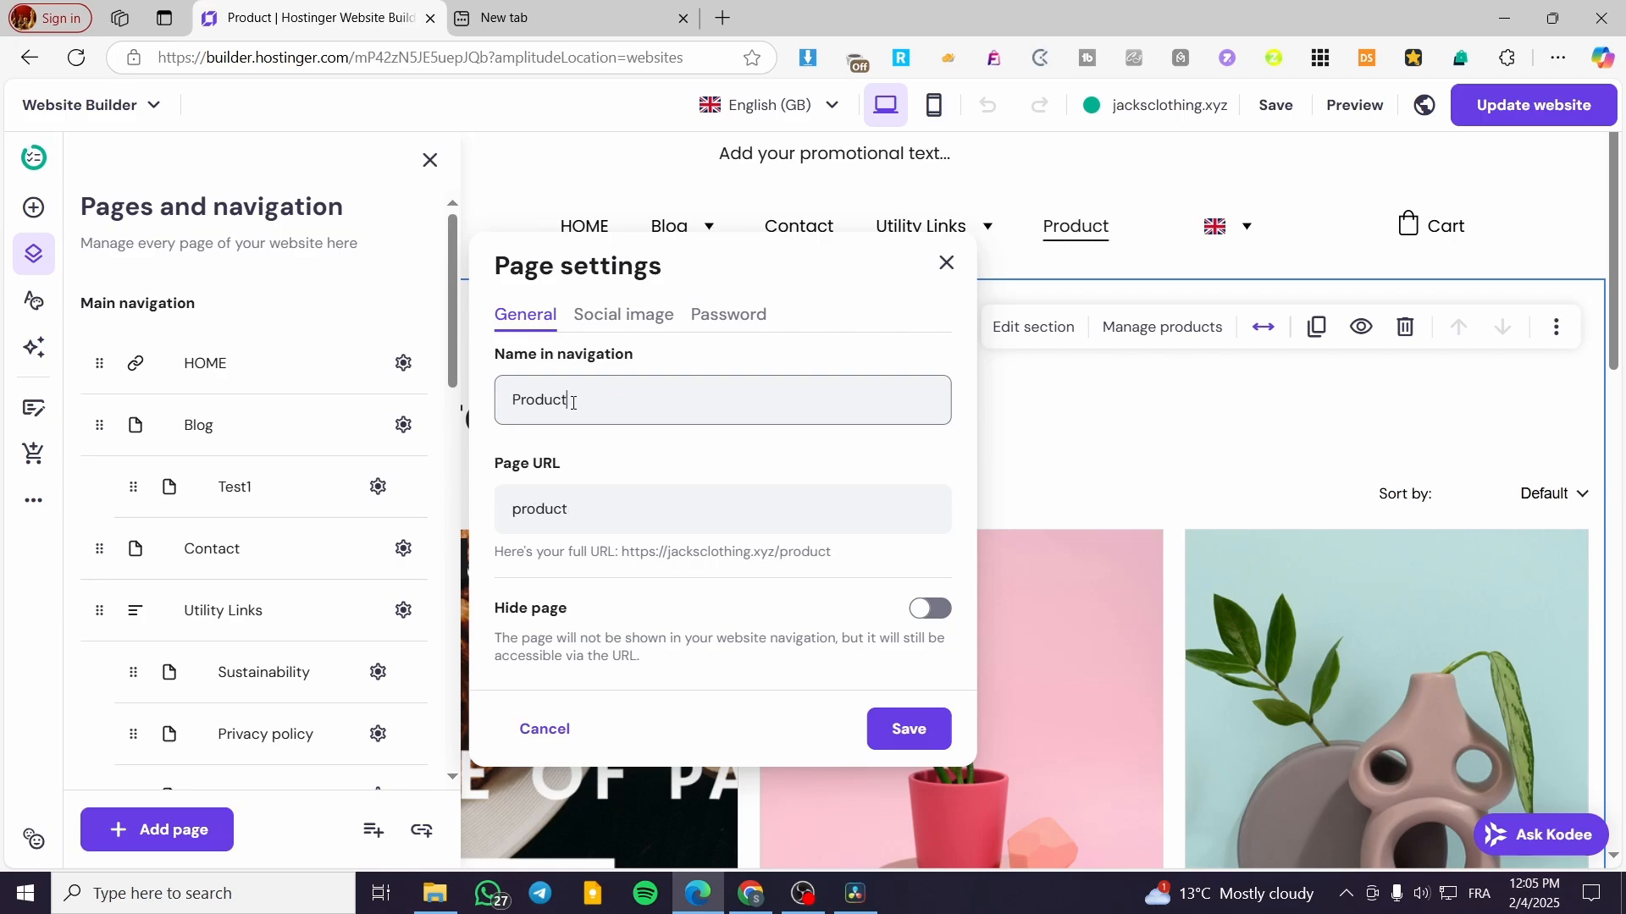
{"action": "type", "text": "s"}
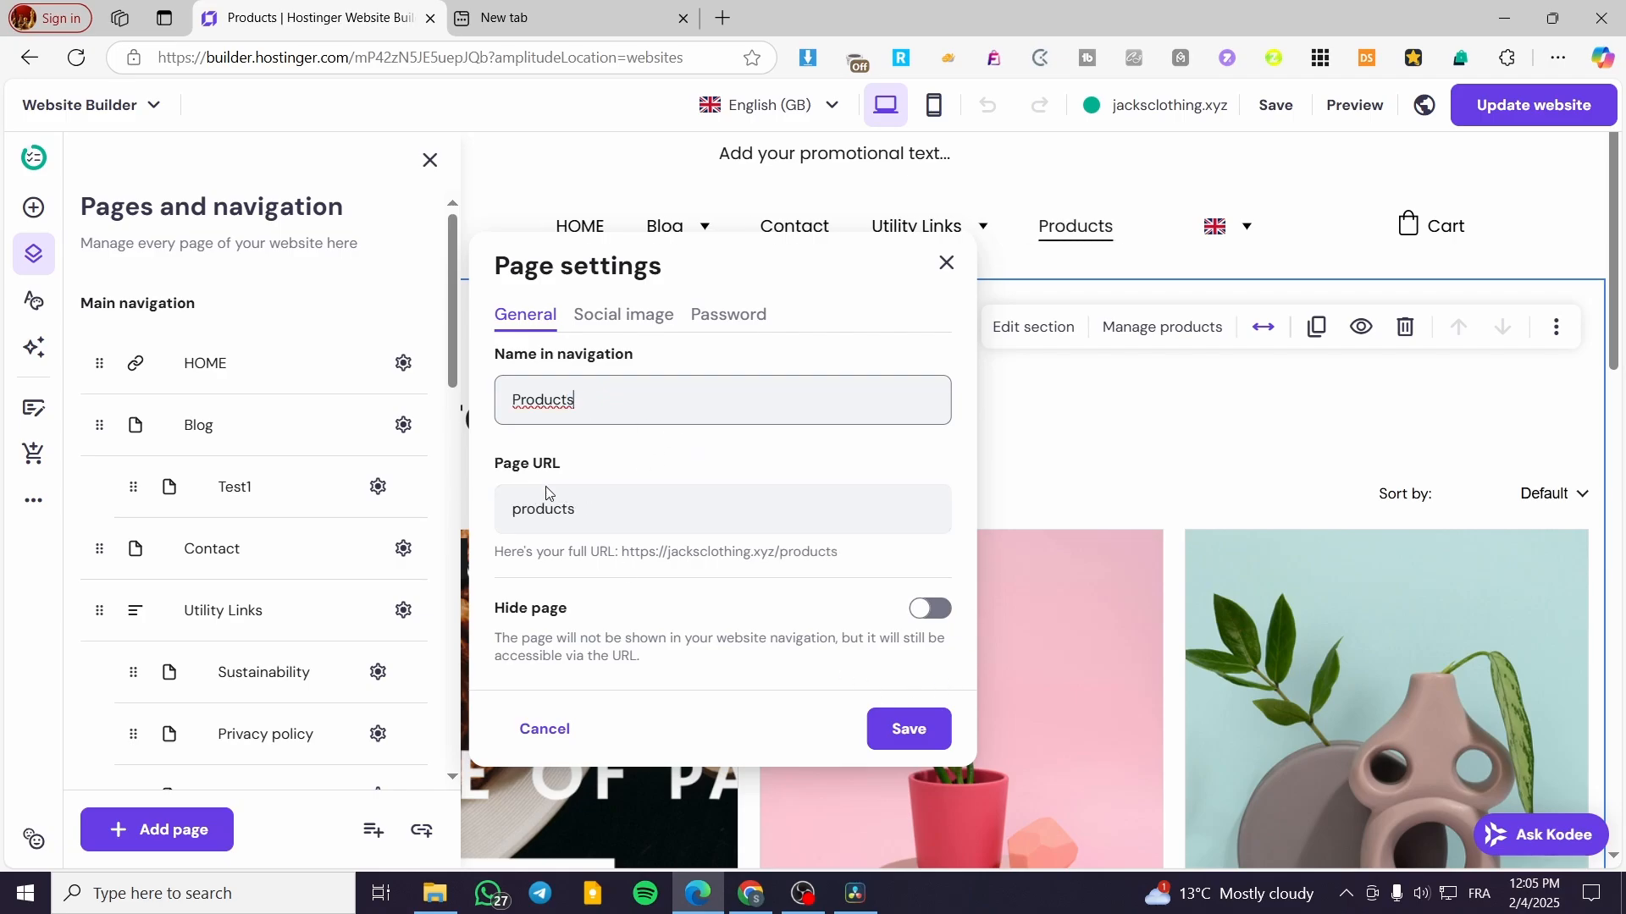
{"action": "left_click", "coordinate": [625, 315]}
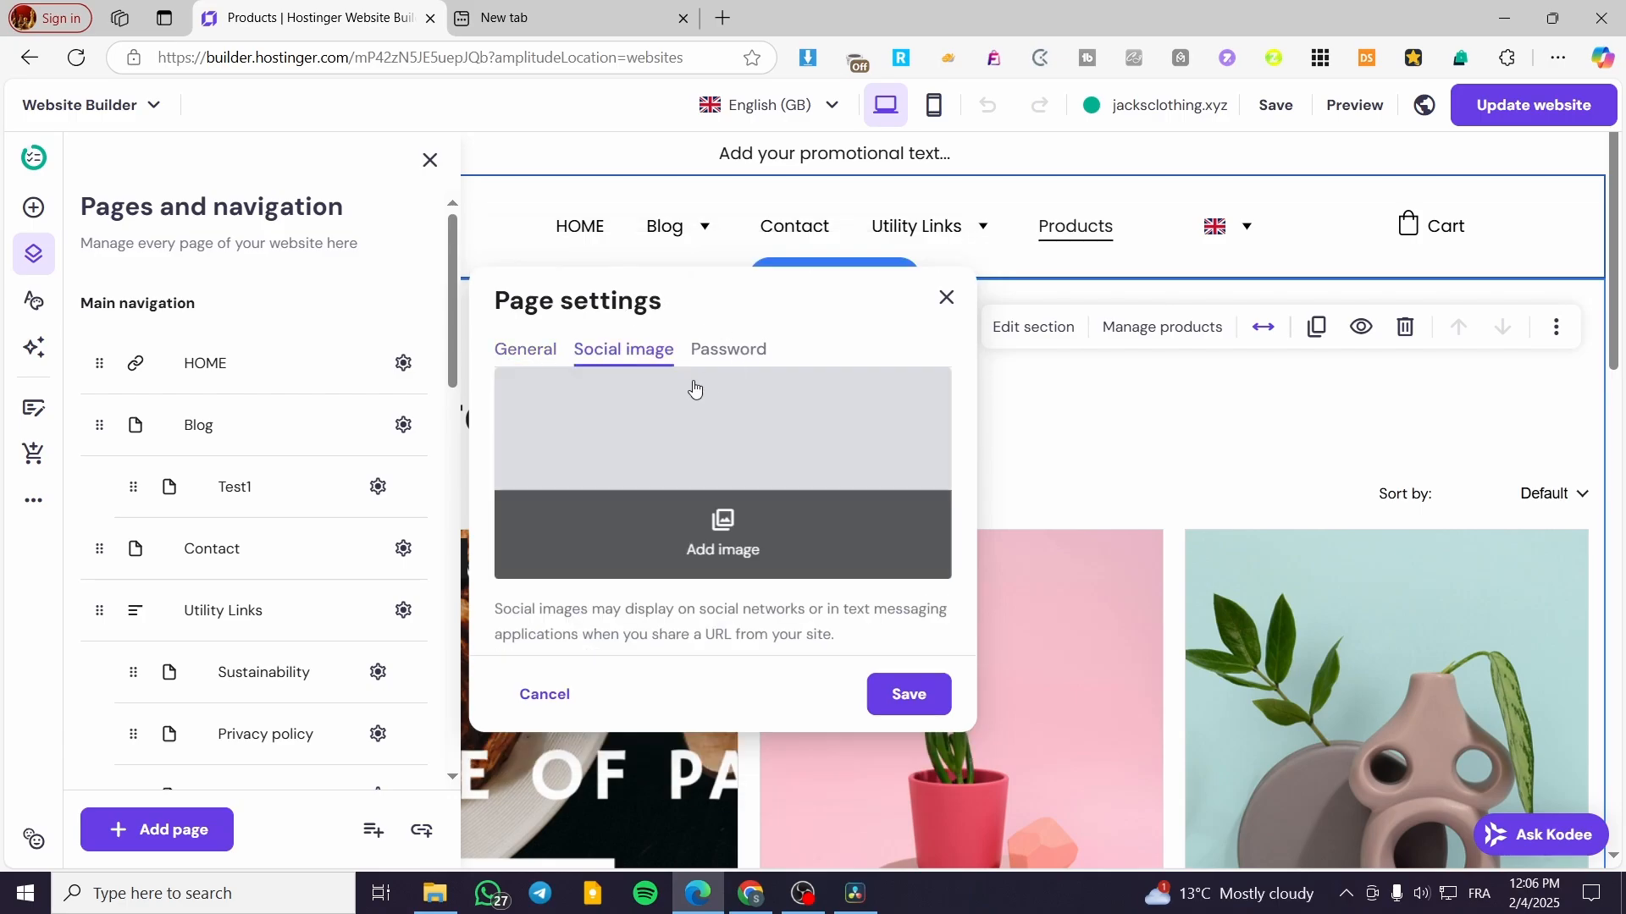
{"action": "left_click", "coordinate": [728, 349]}
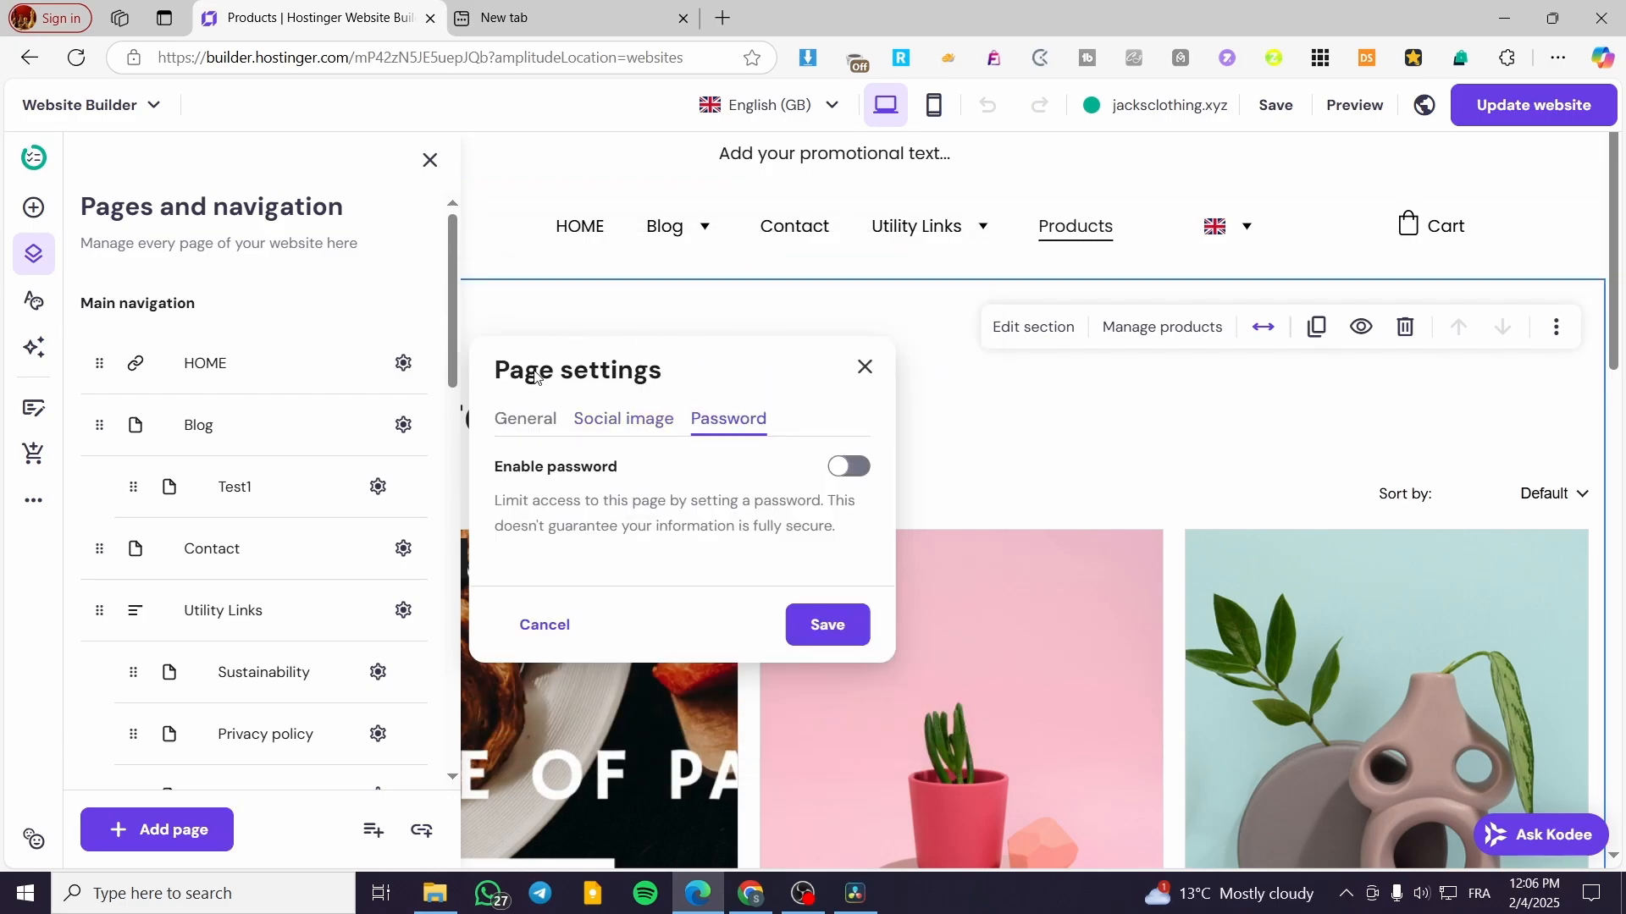
{"action": "left_click", "coordinate": [536, 425]}
{"action": "left_click", "coordinate": [922, 726]}
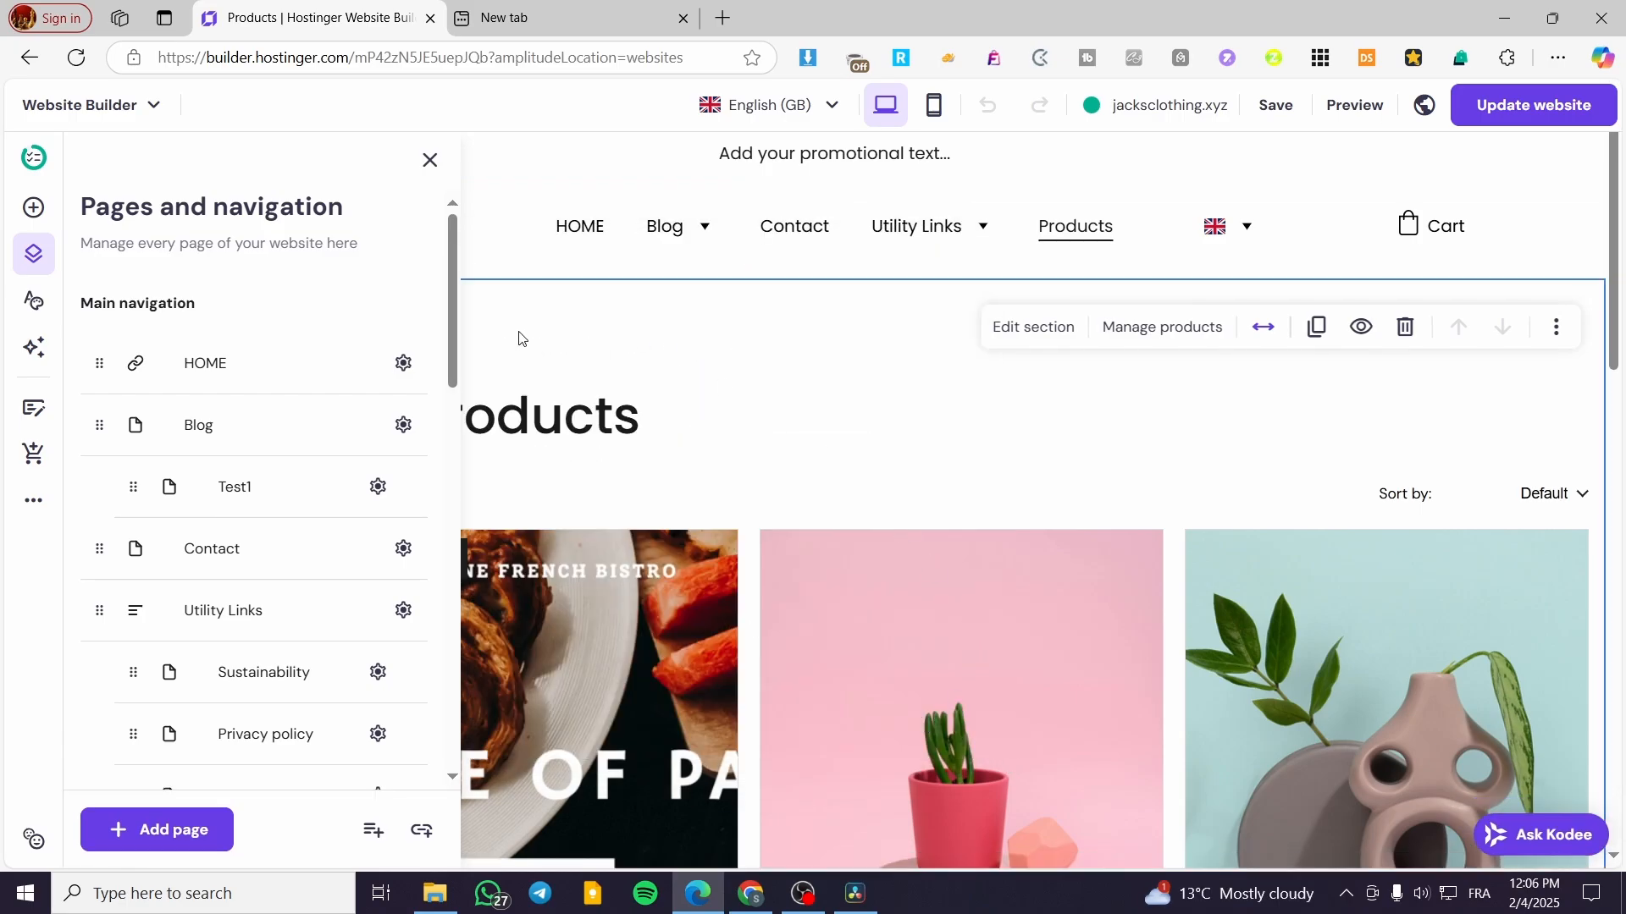
Step: Check where the Products page sits in the navigation list and look over the page's contents
{"action": "scroll", "coordinate": [377, 454], "scroll_direction": "down", "scroll_amount": 5}
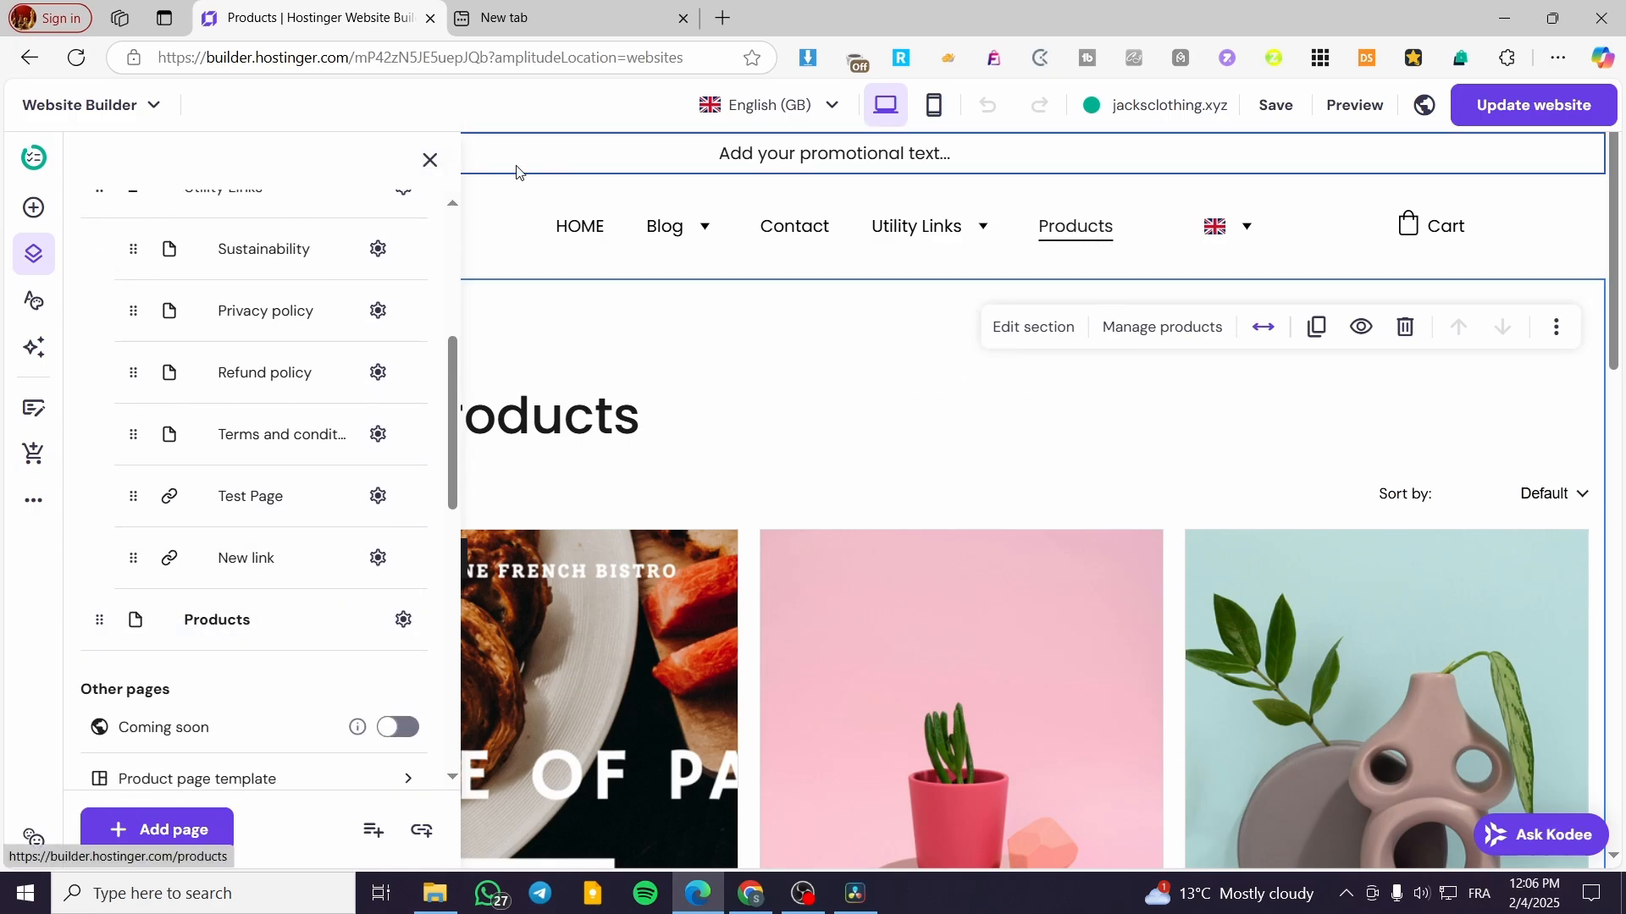
{"action": "left_click", "coordinate": [430, 160]}
{"action": "scroll", "coordinate": [685, 497], "scroll_direction": "down", "scroll_amount": 10}
{"action": "scroll", "coordinate": [675, 429], "scroll_direction": "up", "scroll_amount": 10}
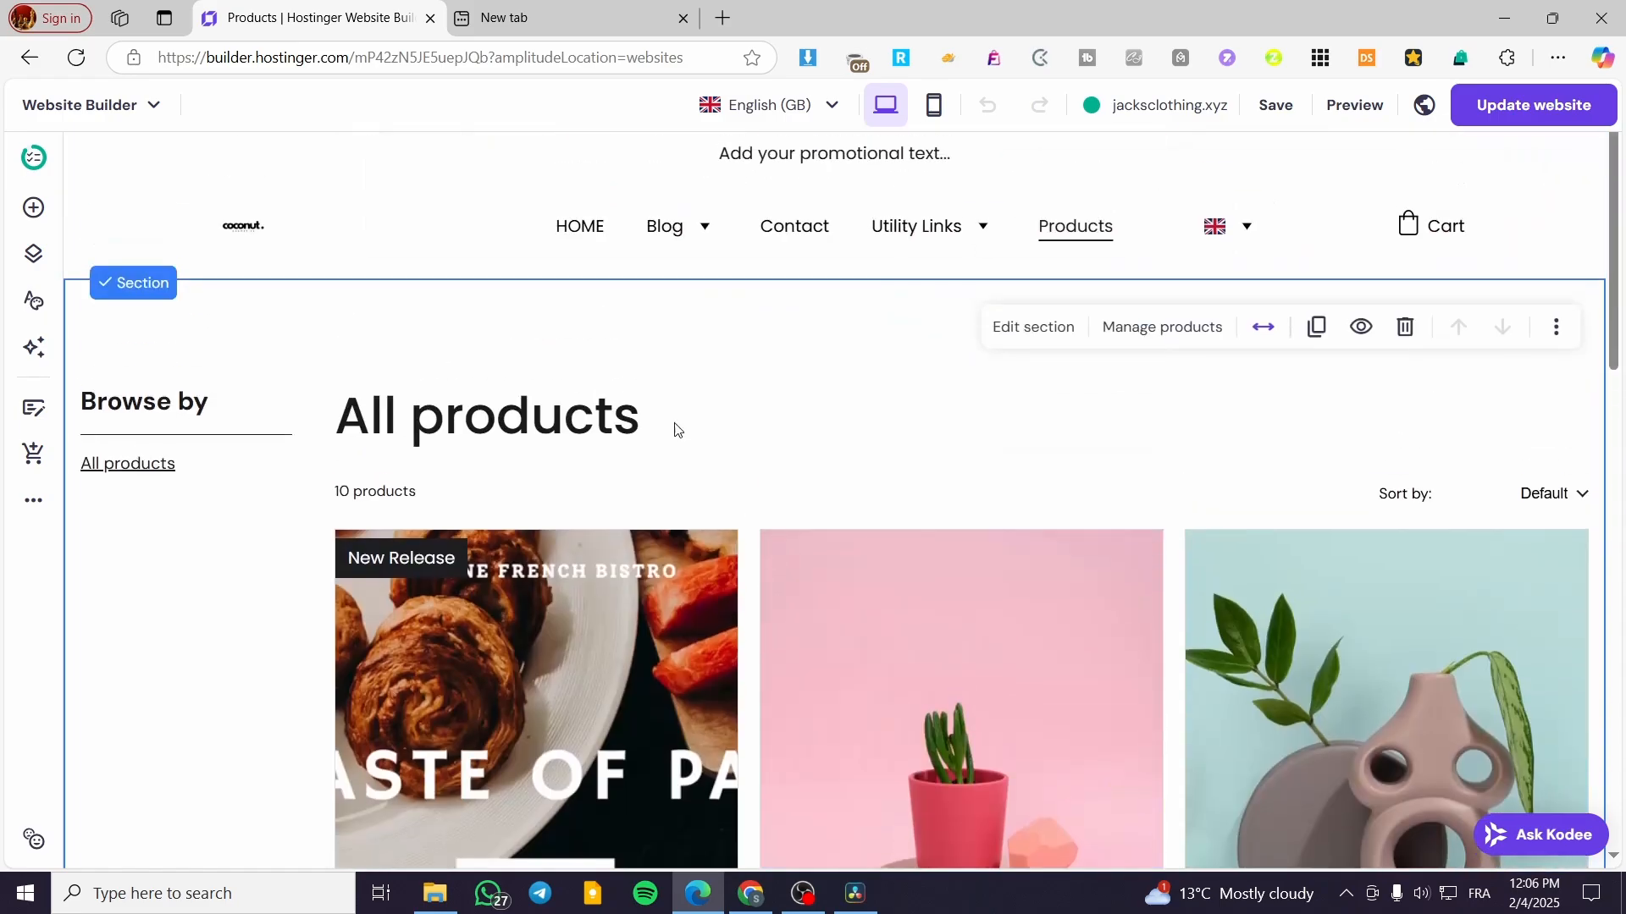
Step: Add a new dropdown to the main navigation and check it in the header
{"action": "left_click", "coordinate": [34, 254]}
{"action": "scroll", "coordinate": [326, 612], "scroll_direction": "down", "scroll_amount": 2}
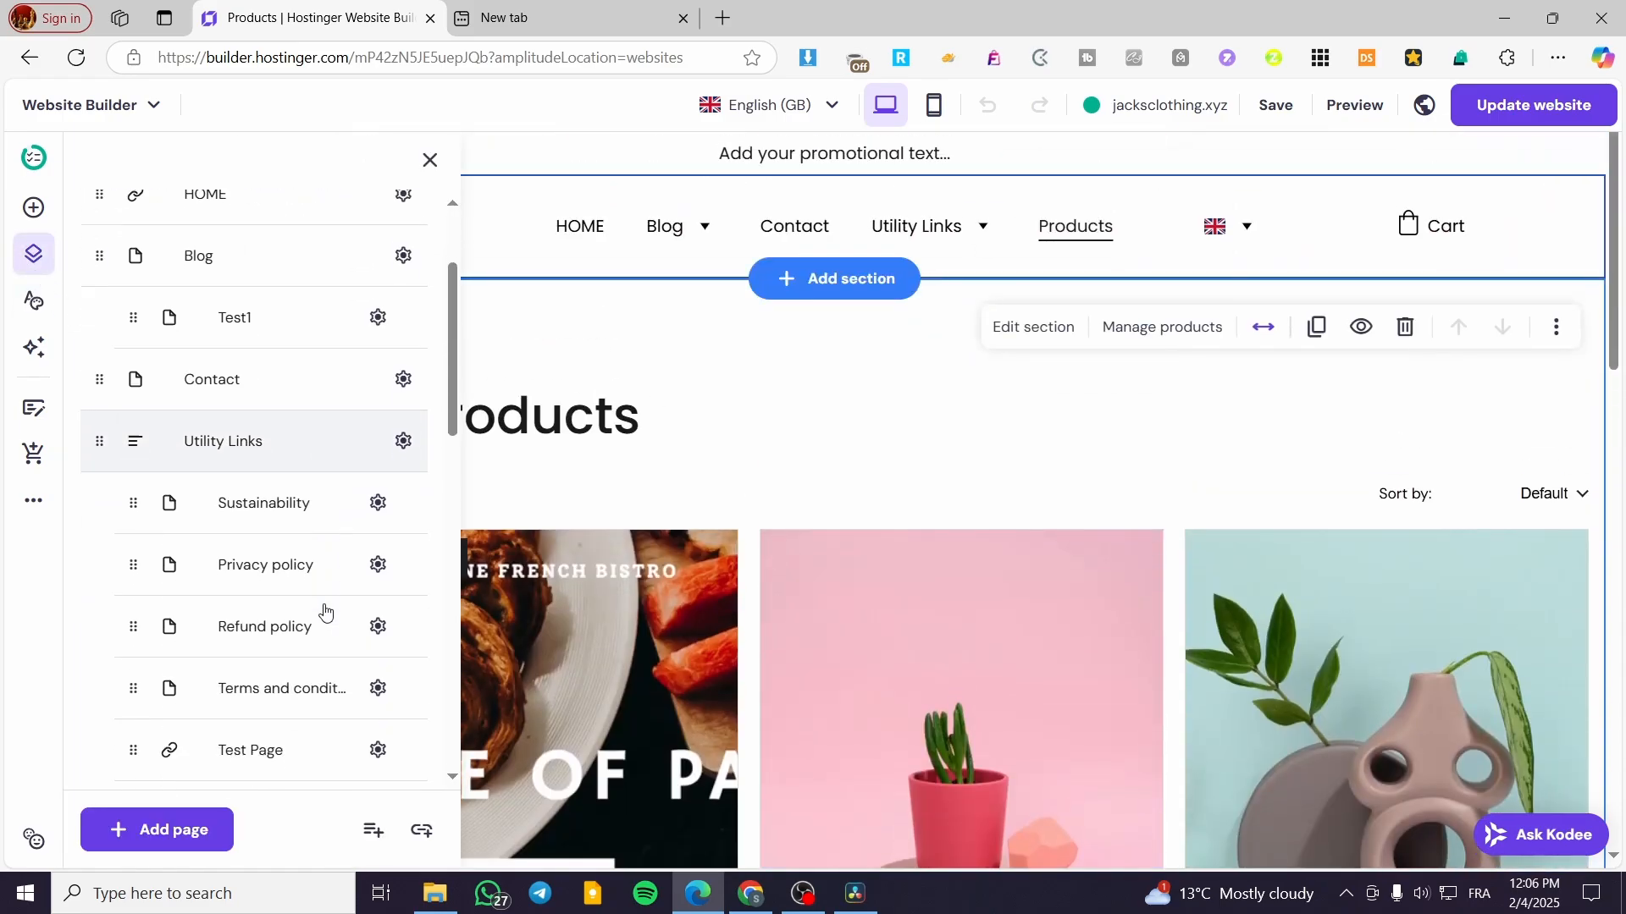
{"action": "scroll", "coordinate": [338, 729], "scroll_direction": "up", "scroll_amount": 3}
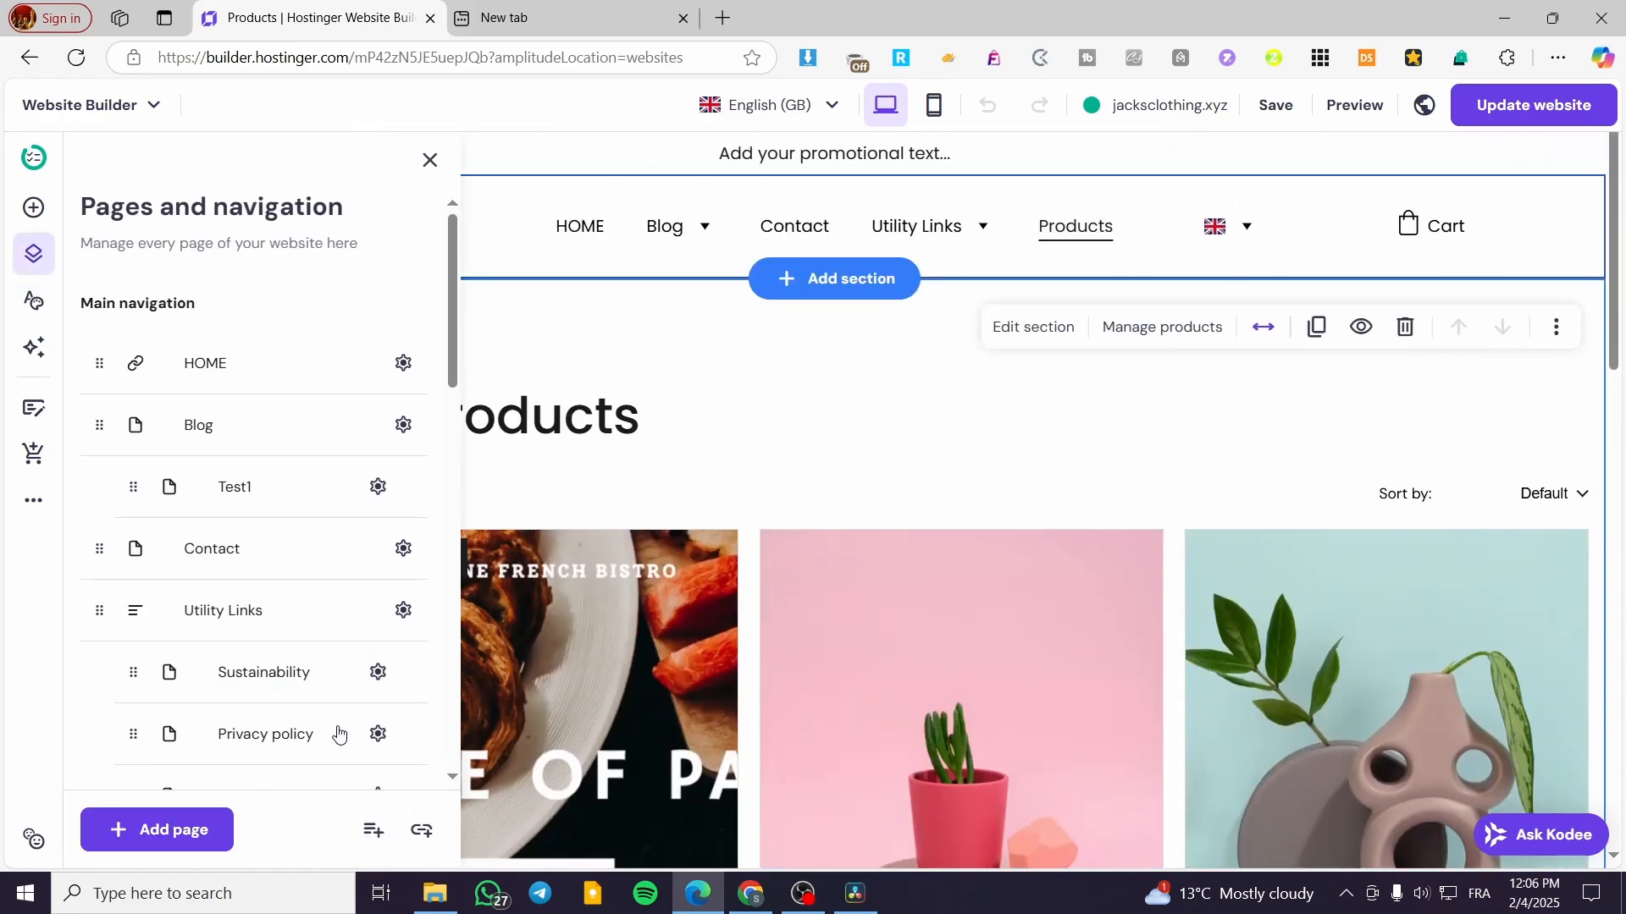
{"action": "left_click", "coordinate": [374, 832]}
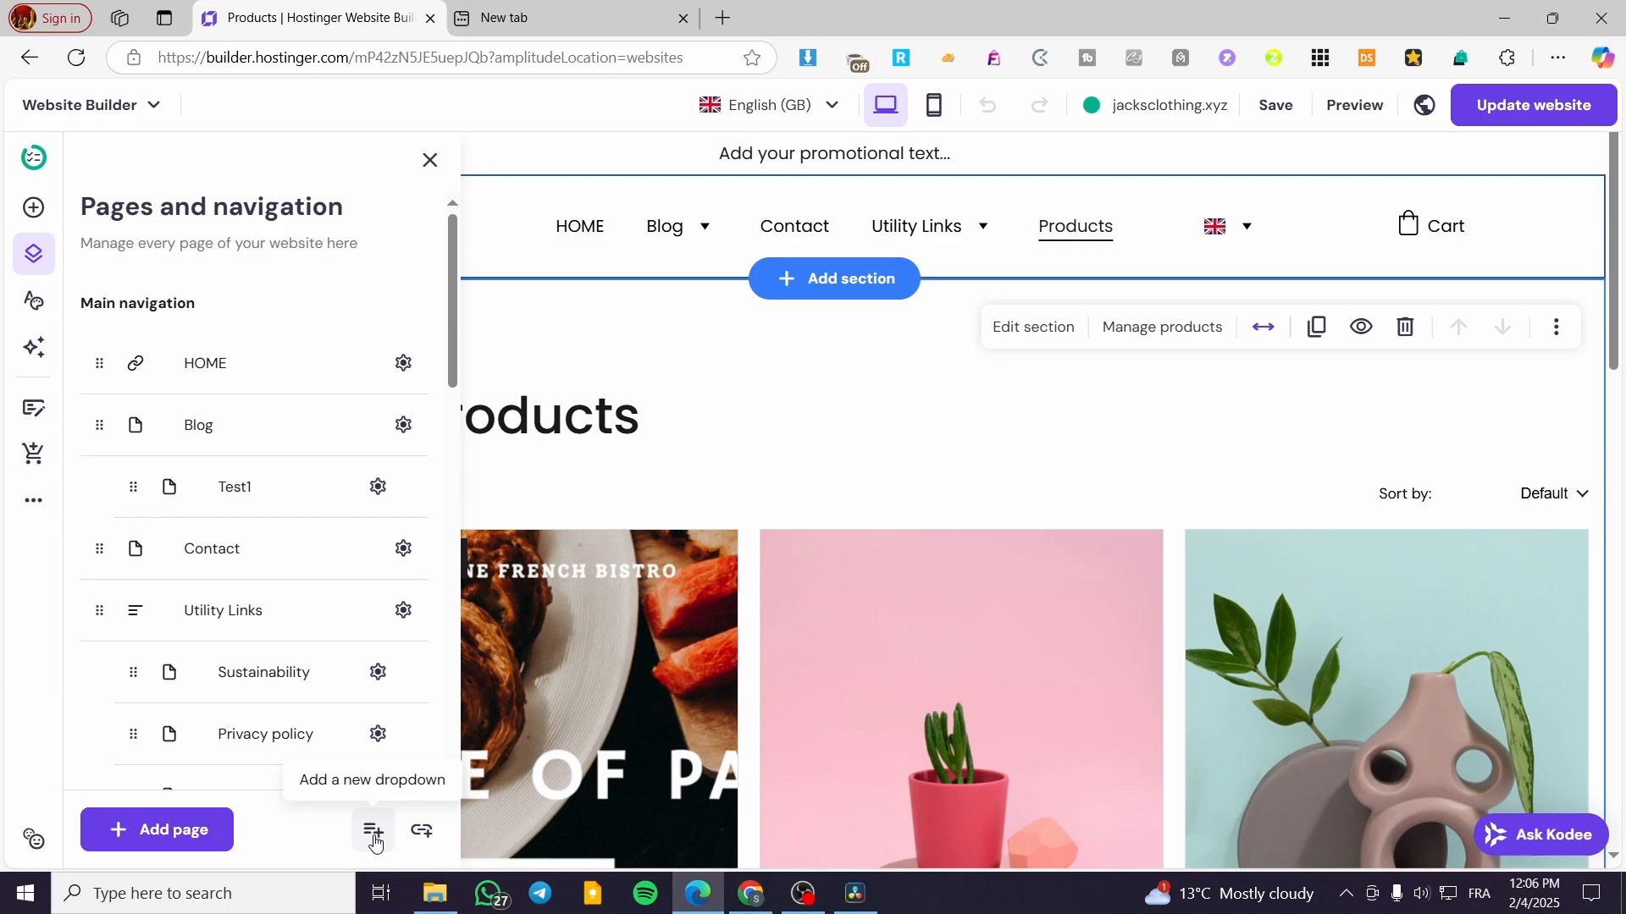
{"action": "mouse_move", "coordinate": [823, 231]}
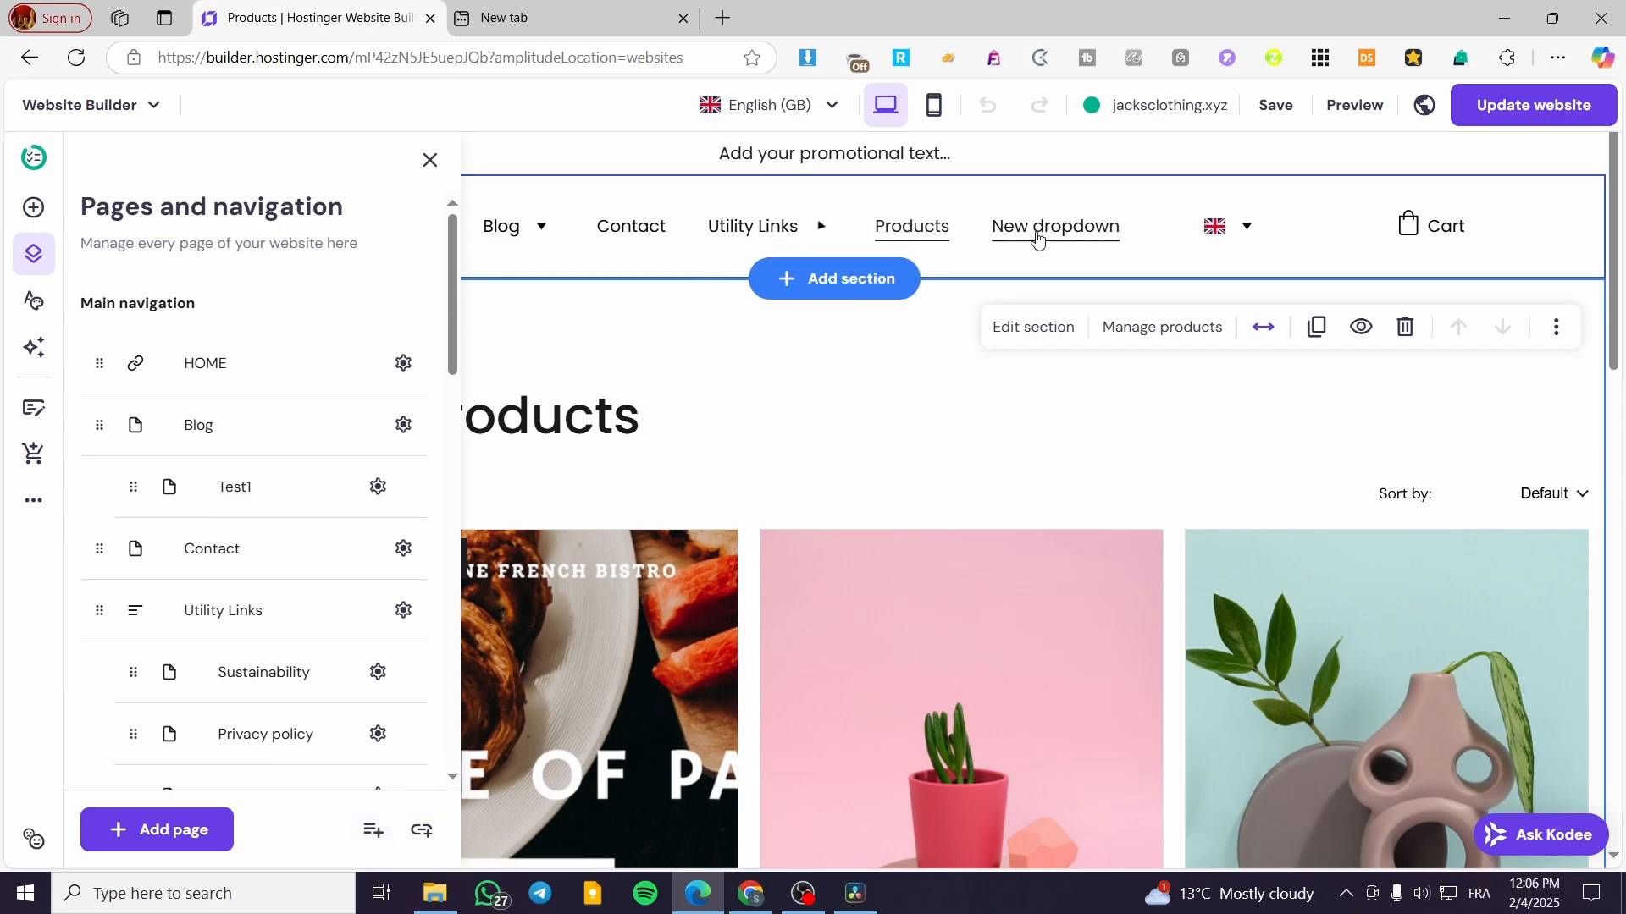
Step: Move the Products page below the new empty dropdown and nest it inside that dropdown
{"action": "scroll", "coordinate": [237, 622], "scroll_direction": "down", "scroll_amount": 5}
{"action": "scroll", "coordinate": [280, 614], "scroll_direction": "down", "scroll_amount": 3}
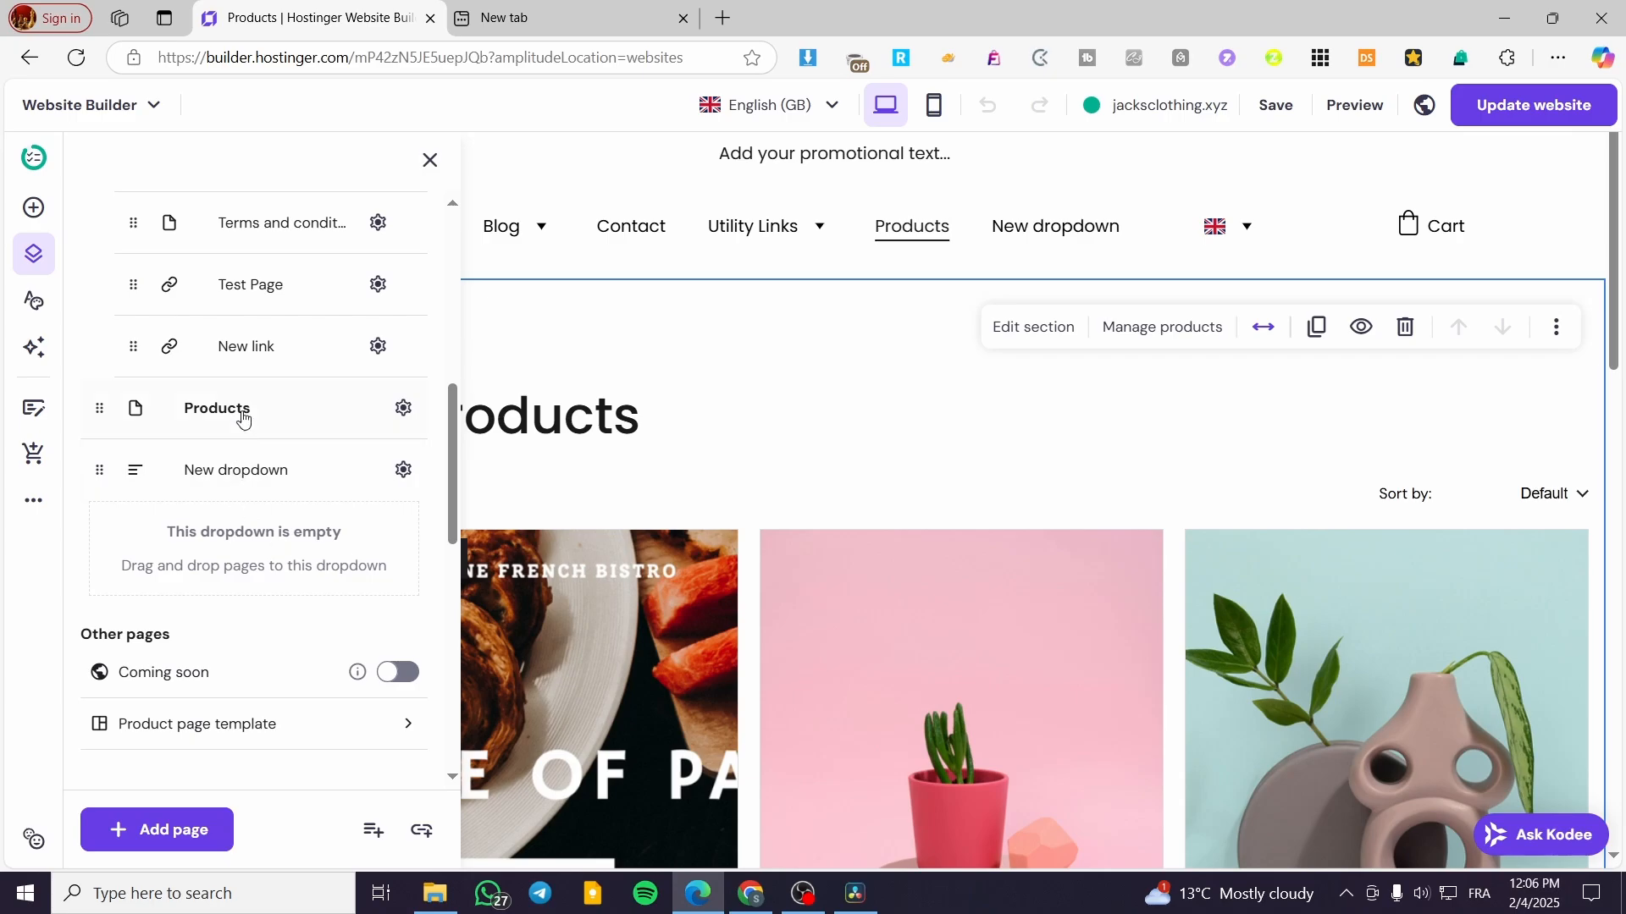
{"action": "left_click_drag", "start_coordinate": [99, 408], "coordinate": [107, 503]}
{"action": "left_click", "coordinate": [403, 565]}
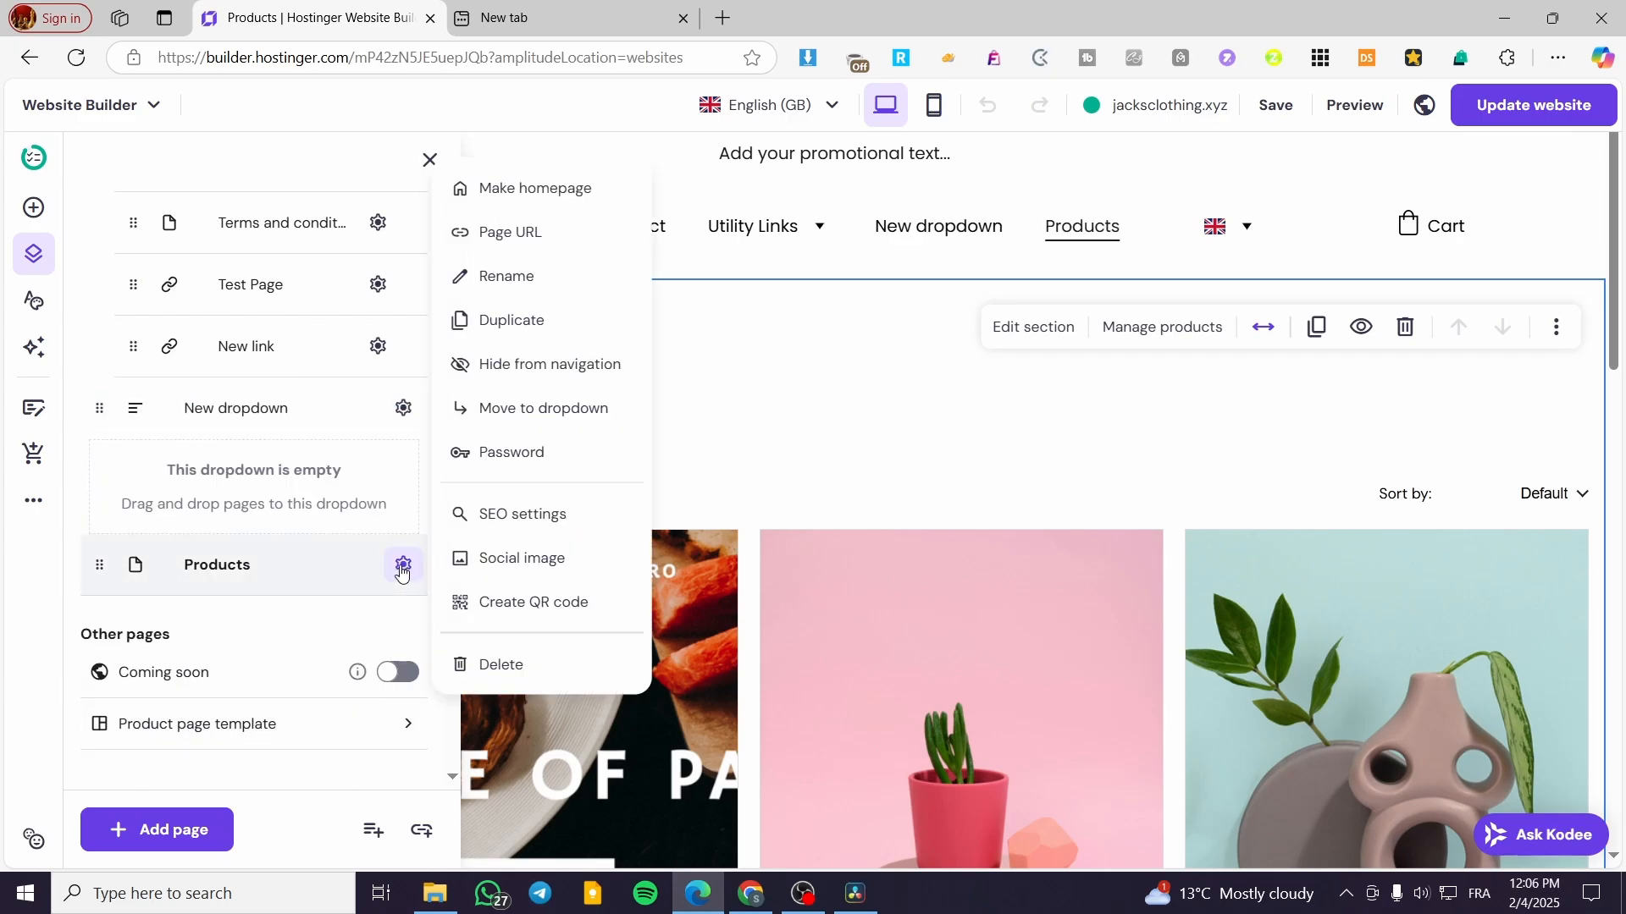
{"action": "left_click", "coordinate": [510, 413]}
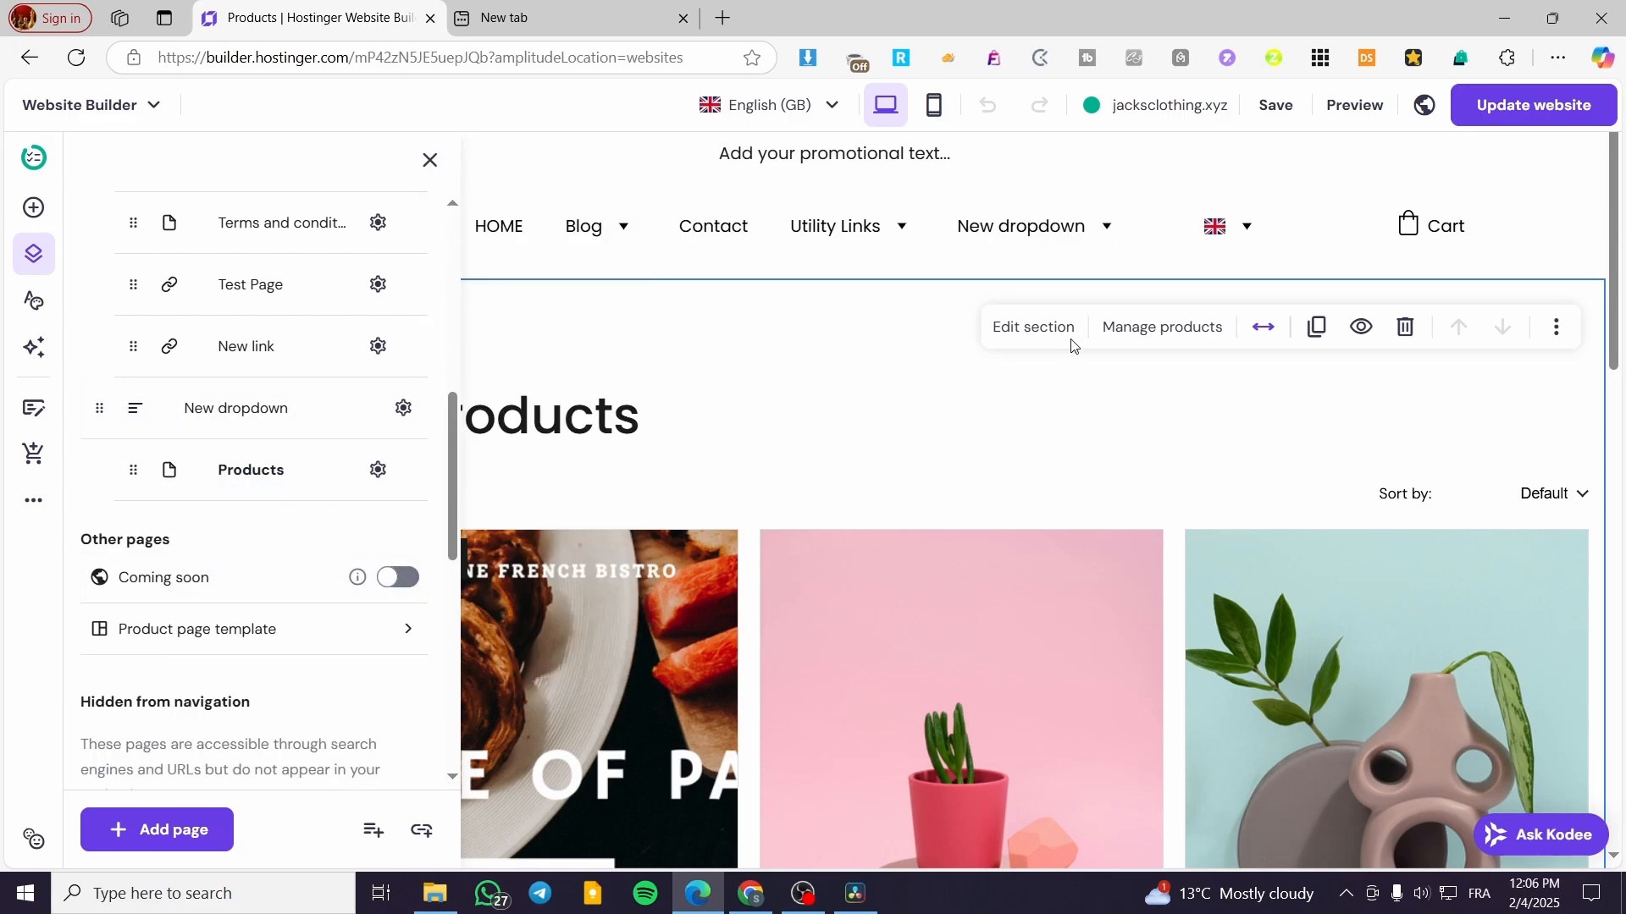
Step: Rename the new dropdown in the main navigation to "dropdown"
{"action": "left_click", "coordinate": [404, 410]}
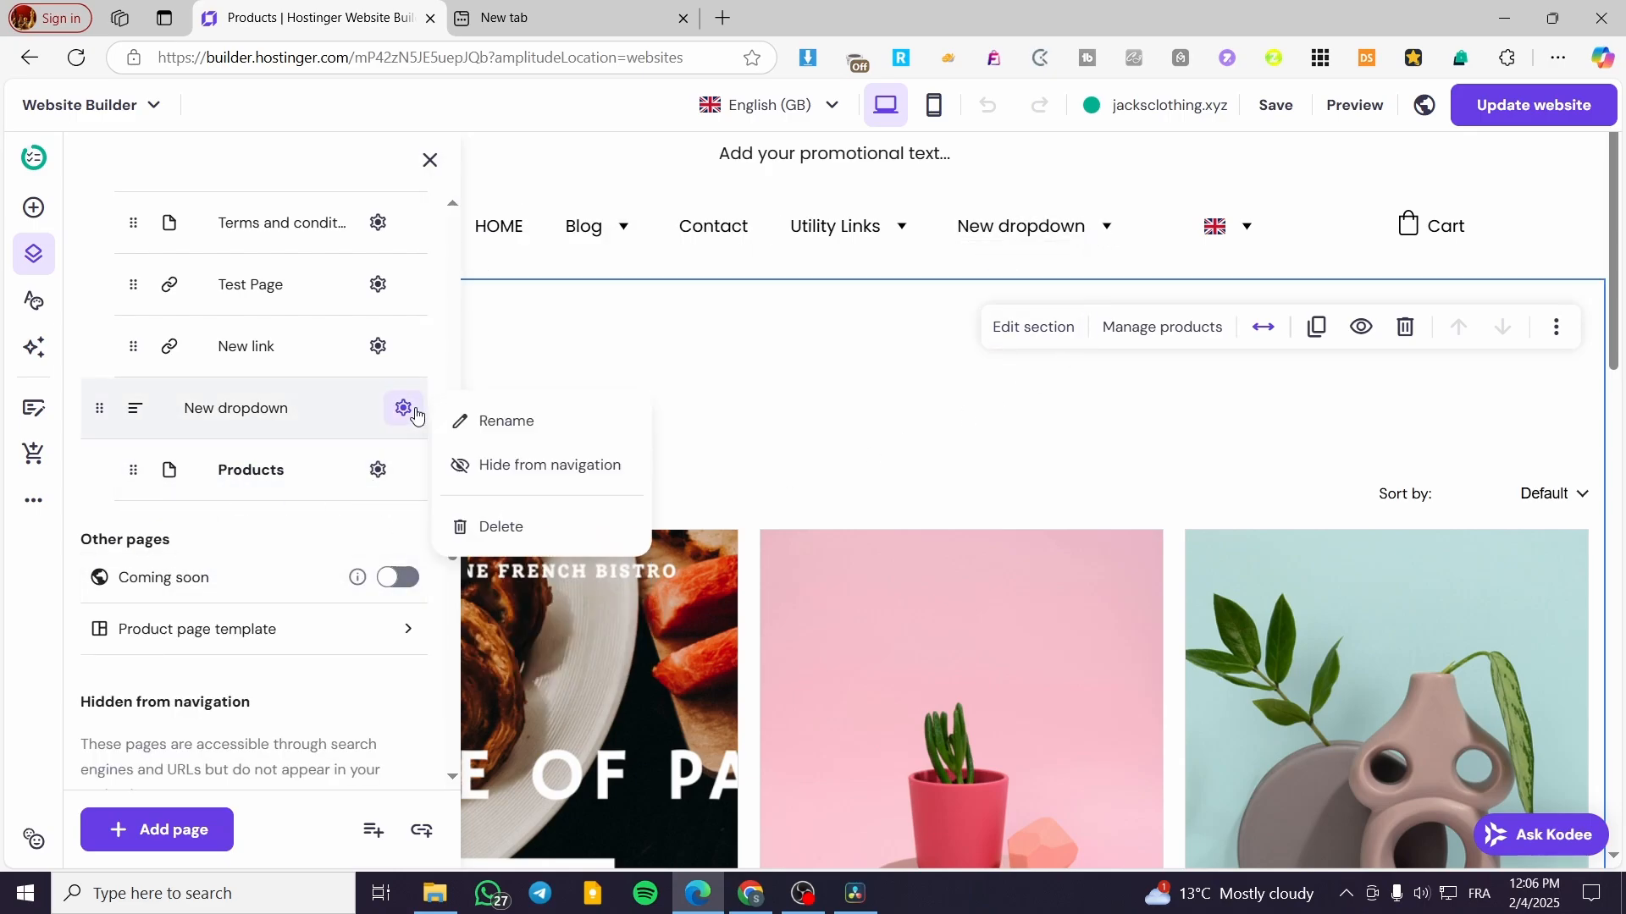
{"action": "left_click", "coordinate": [502, 423]}
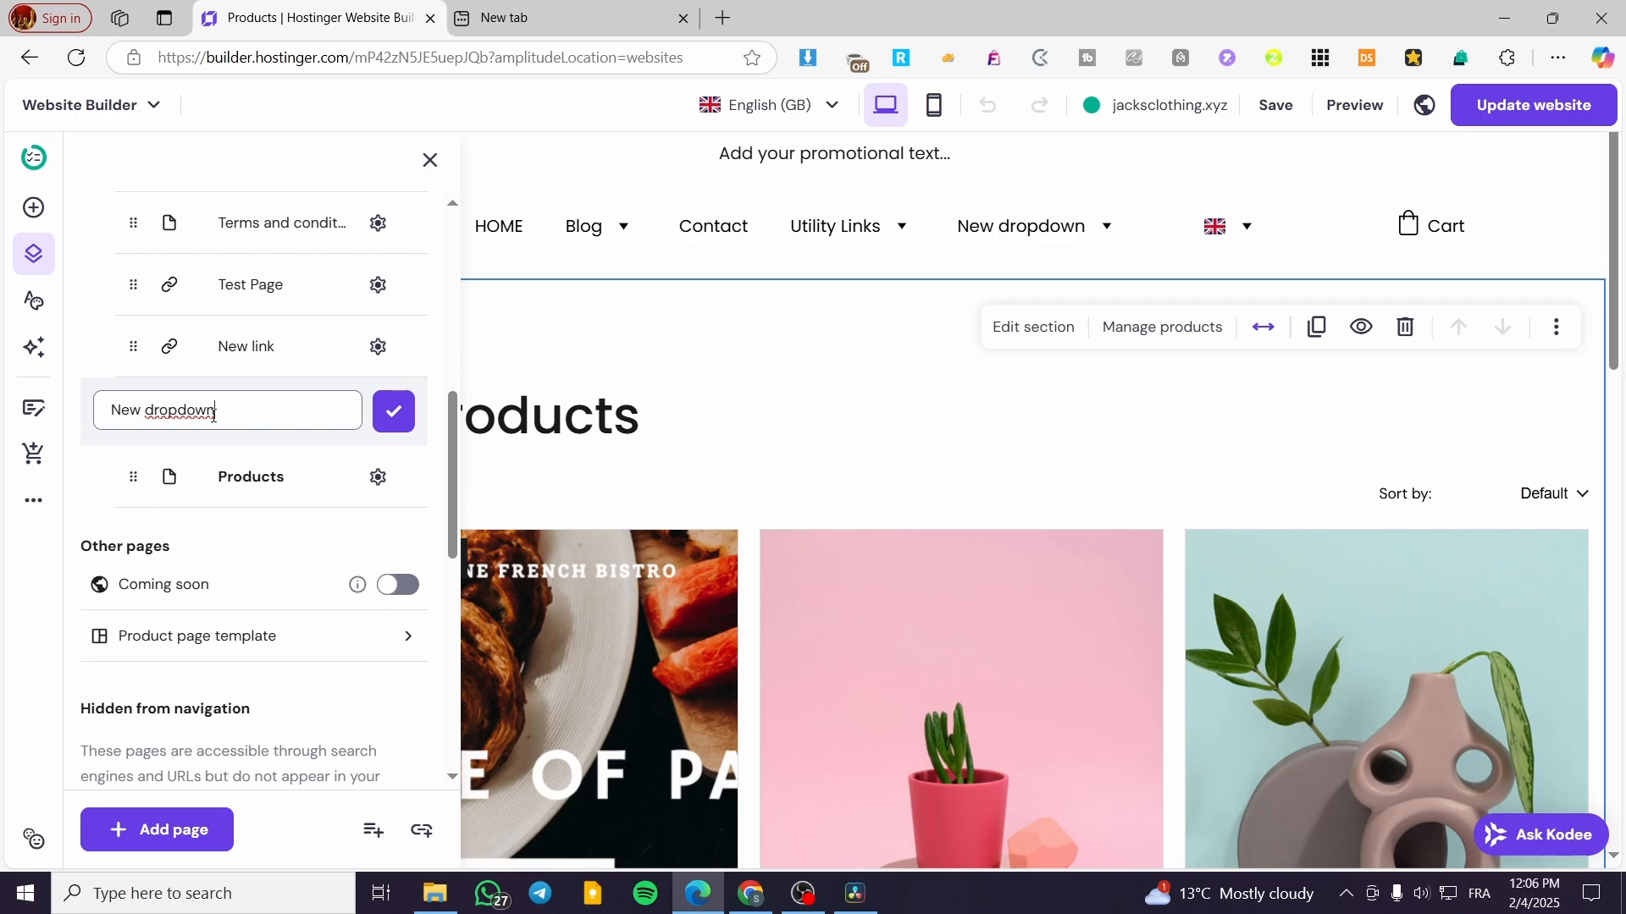
{"action": "left_click_drag", "start_coordinate": [146, 410], "coordinate": [68, 414]}
{"action": "key", "text": "BackSpace"}
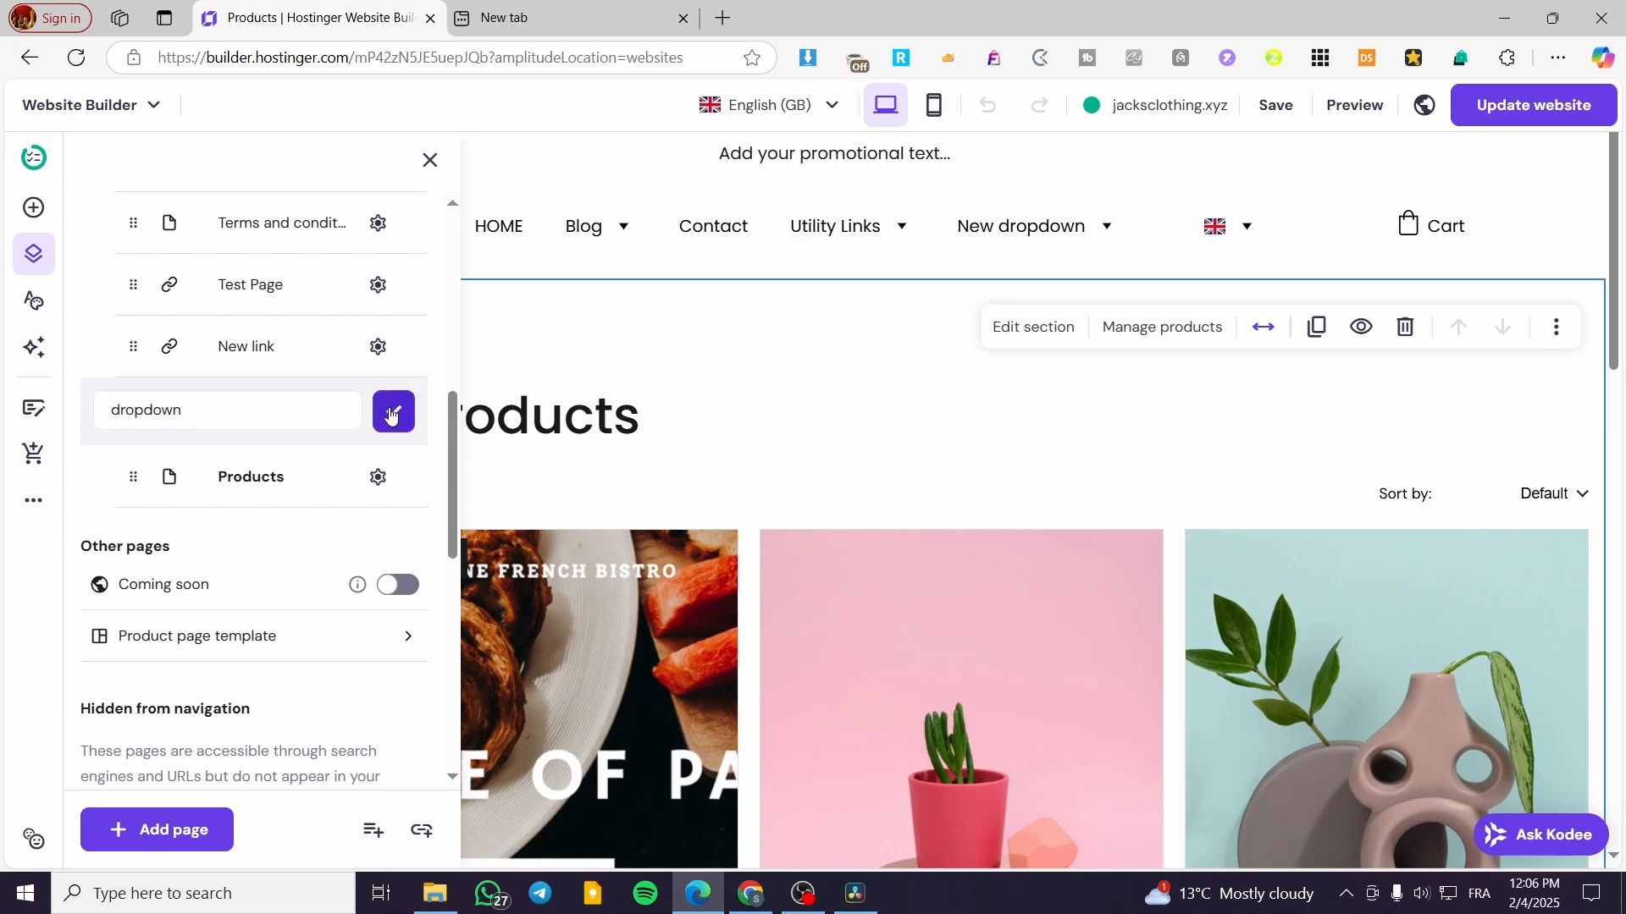
{"action": "left_click", "coordinate": [393, 411]}
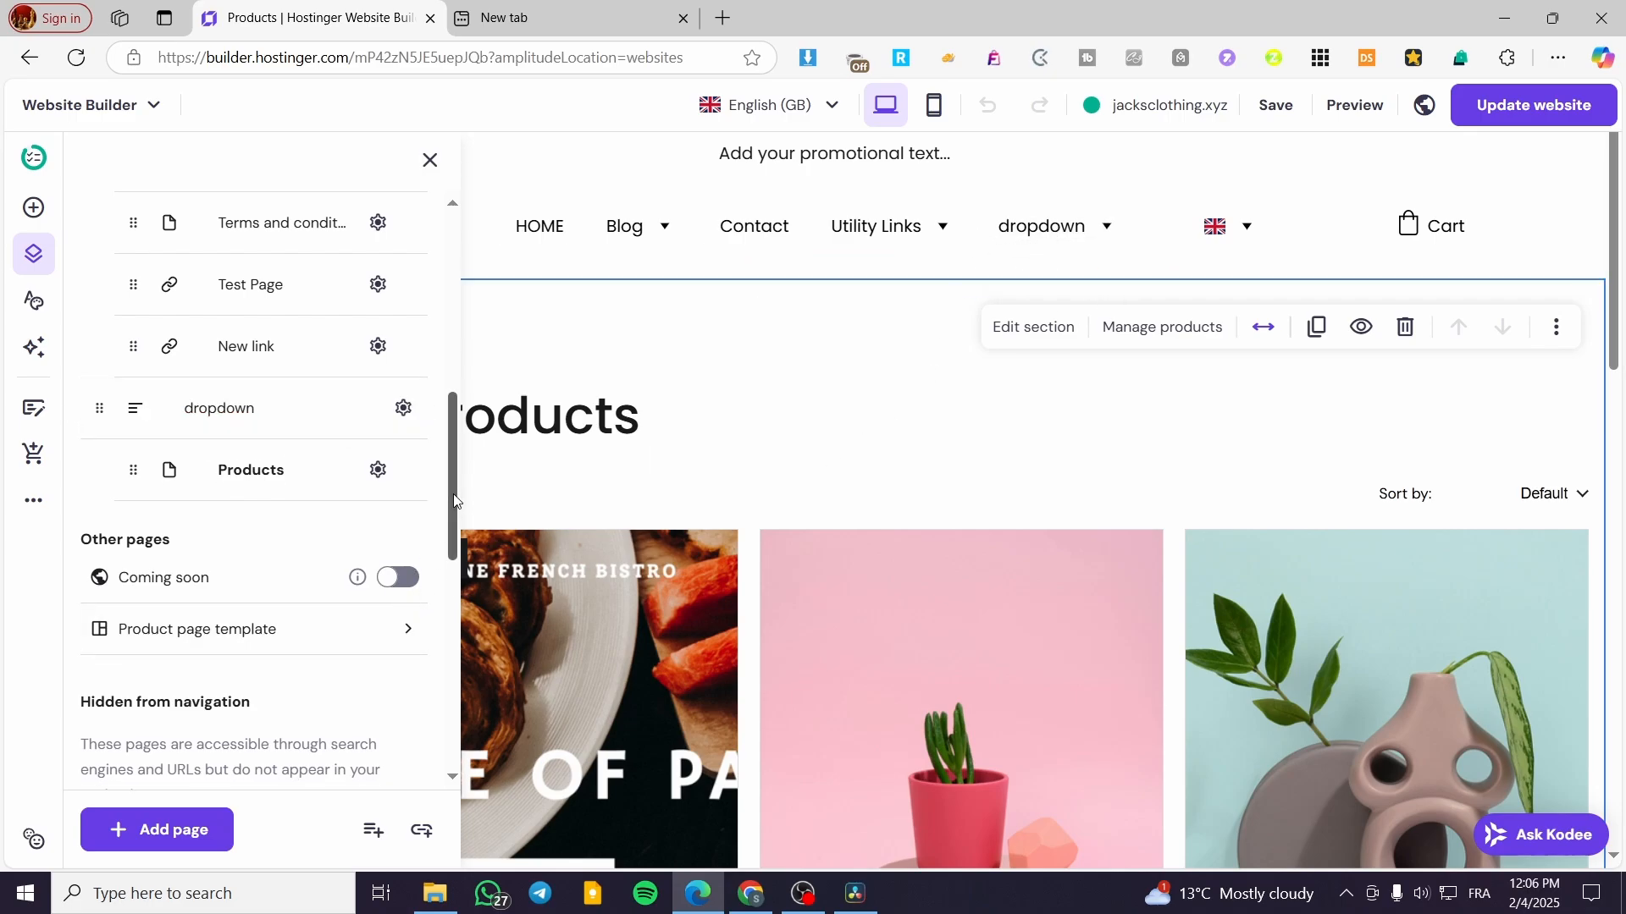
Step: Look over the navigation list and check which link target types a new navigation link offers, closing the dialog without saving
{"action": "scroll", "coordinate": [344, 610], "scroll_direction": "up", "scroll_amount": 7}
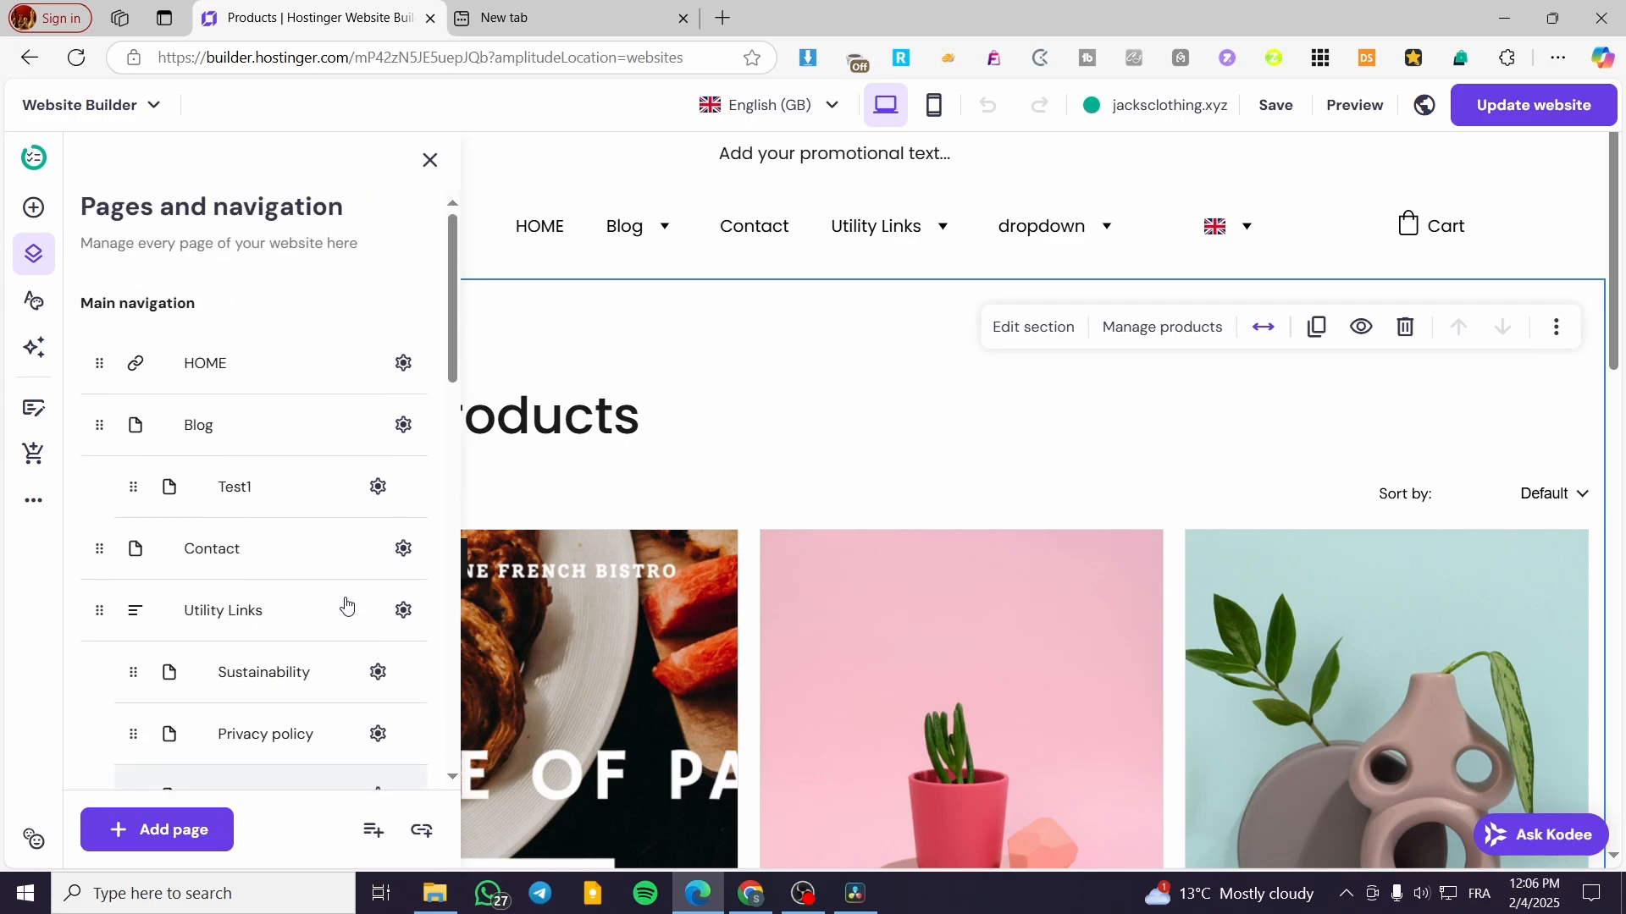
{"action": "scroll", "coordinate": [386, 720], "scroll_direction": "down", "scroll_amount": 4}
{"action": "left_click", "coordinate": [423, 831]}
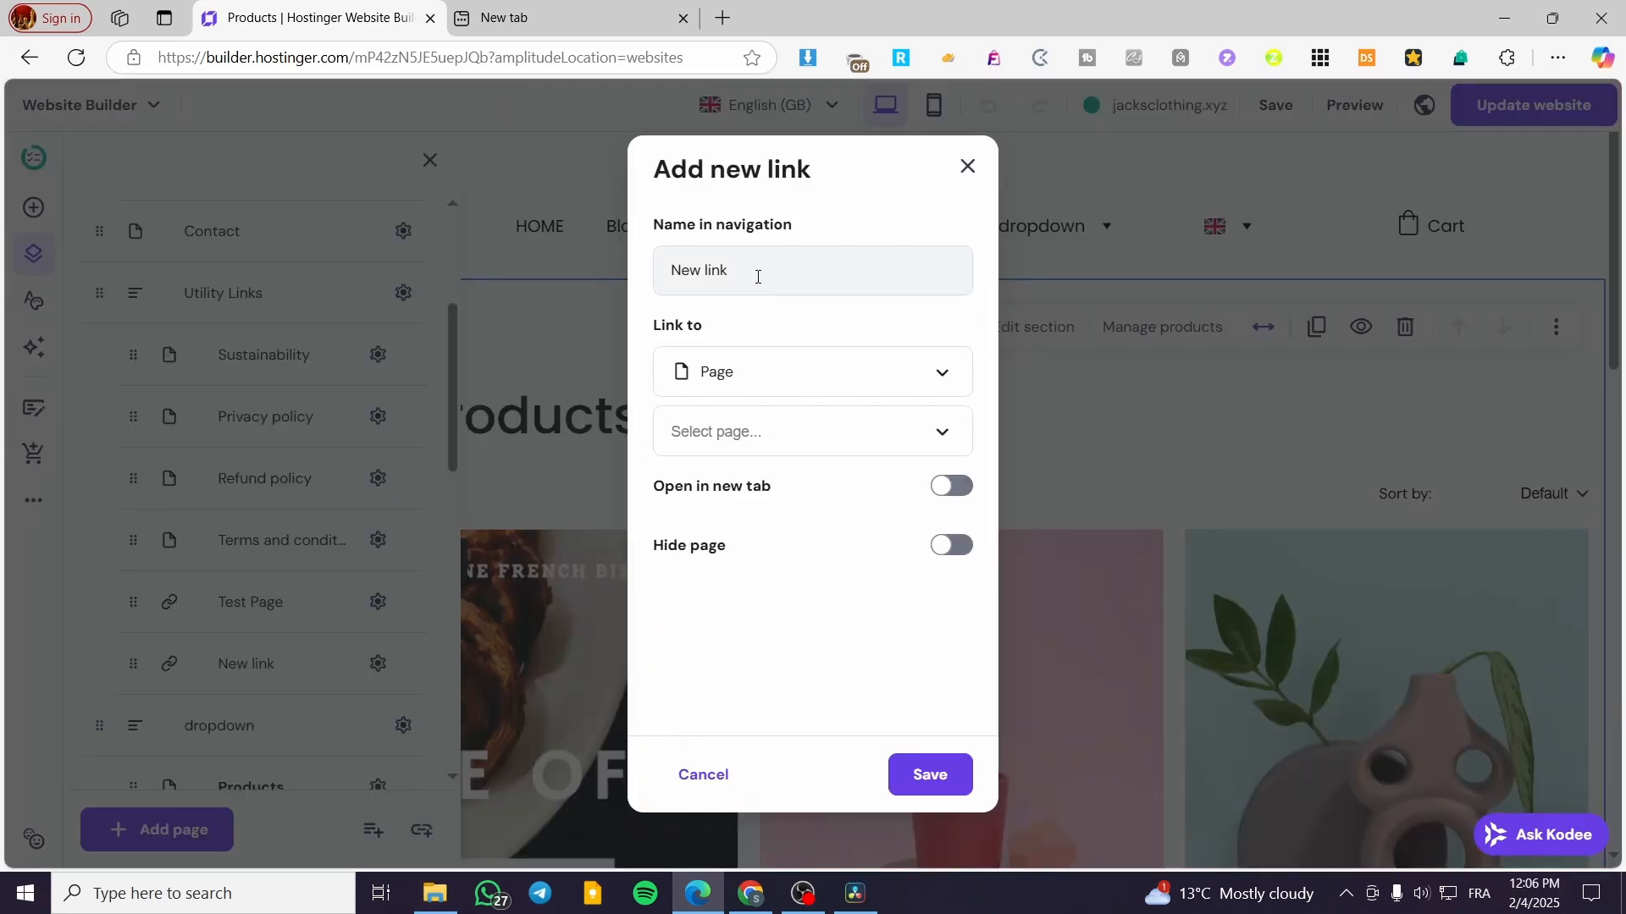
{"action": "left_click", "coordinate": [765, 374]}
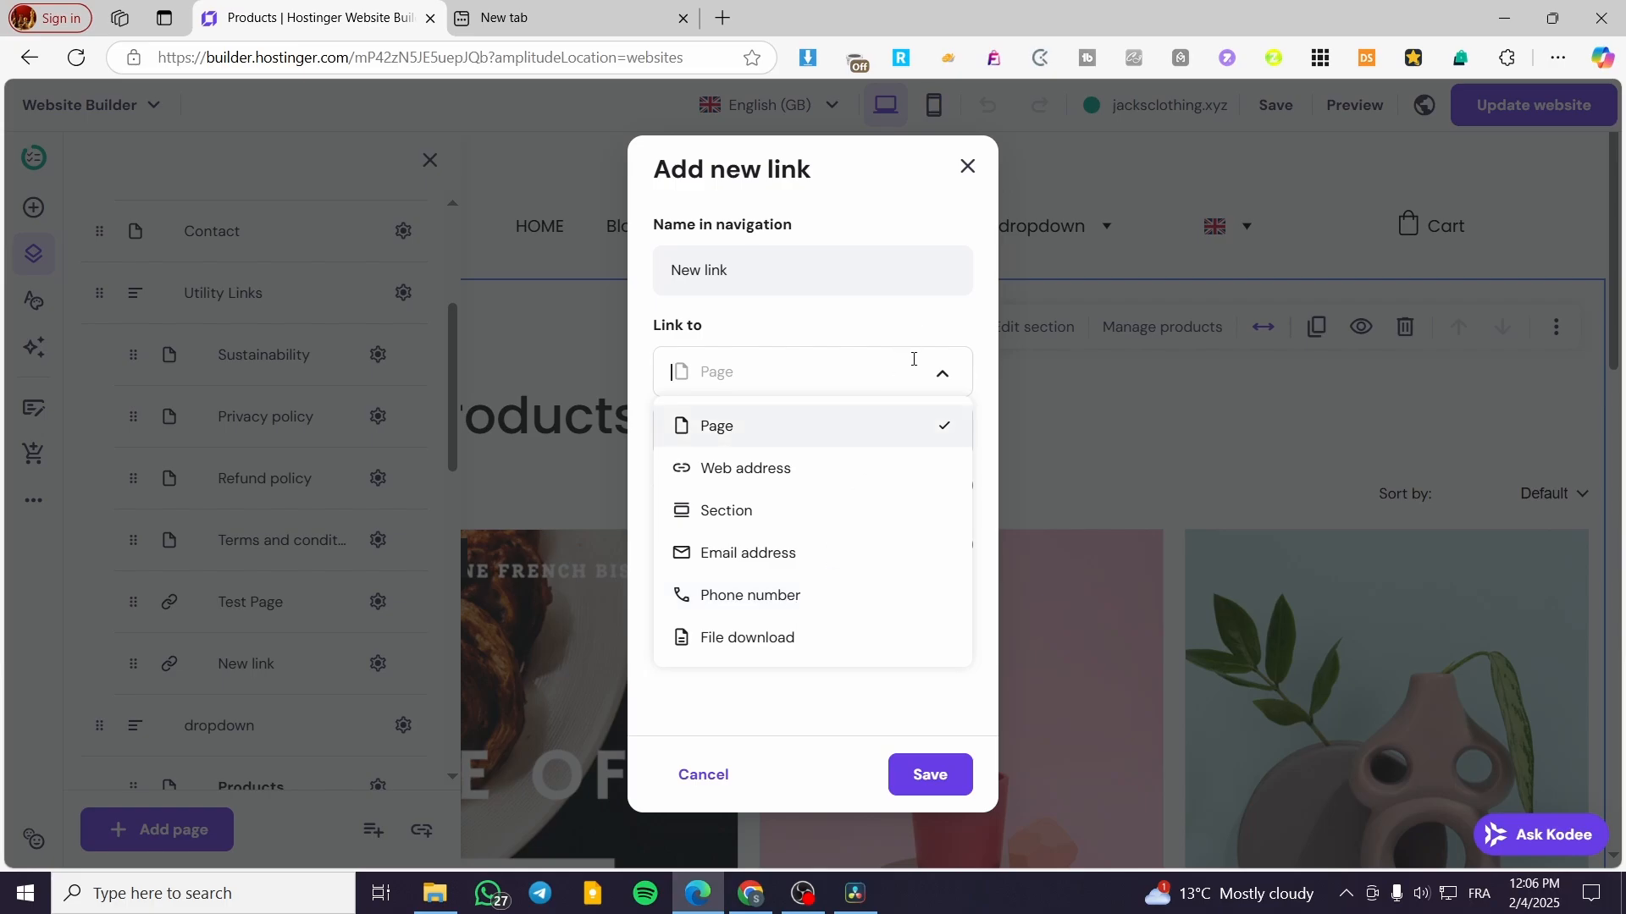
{"action": "left_click", "coordinate": [967, 290]}
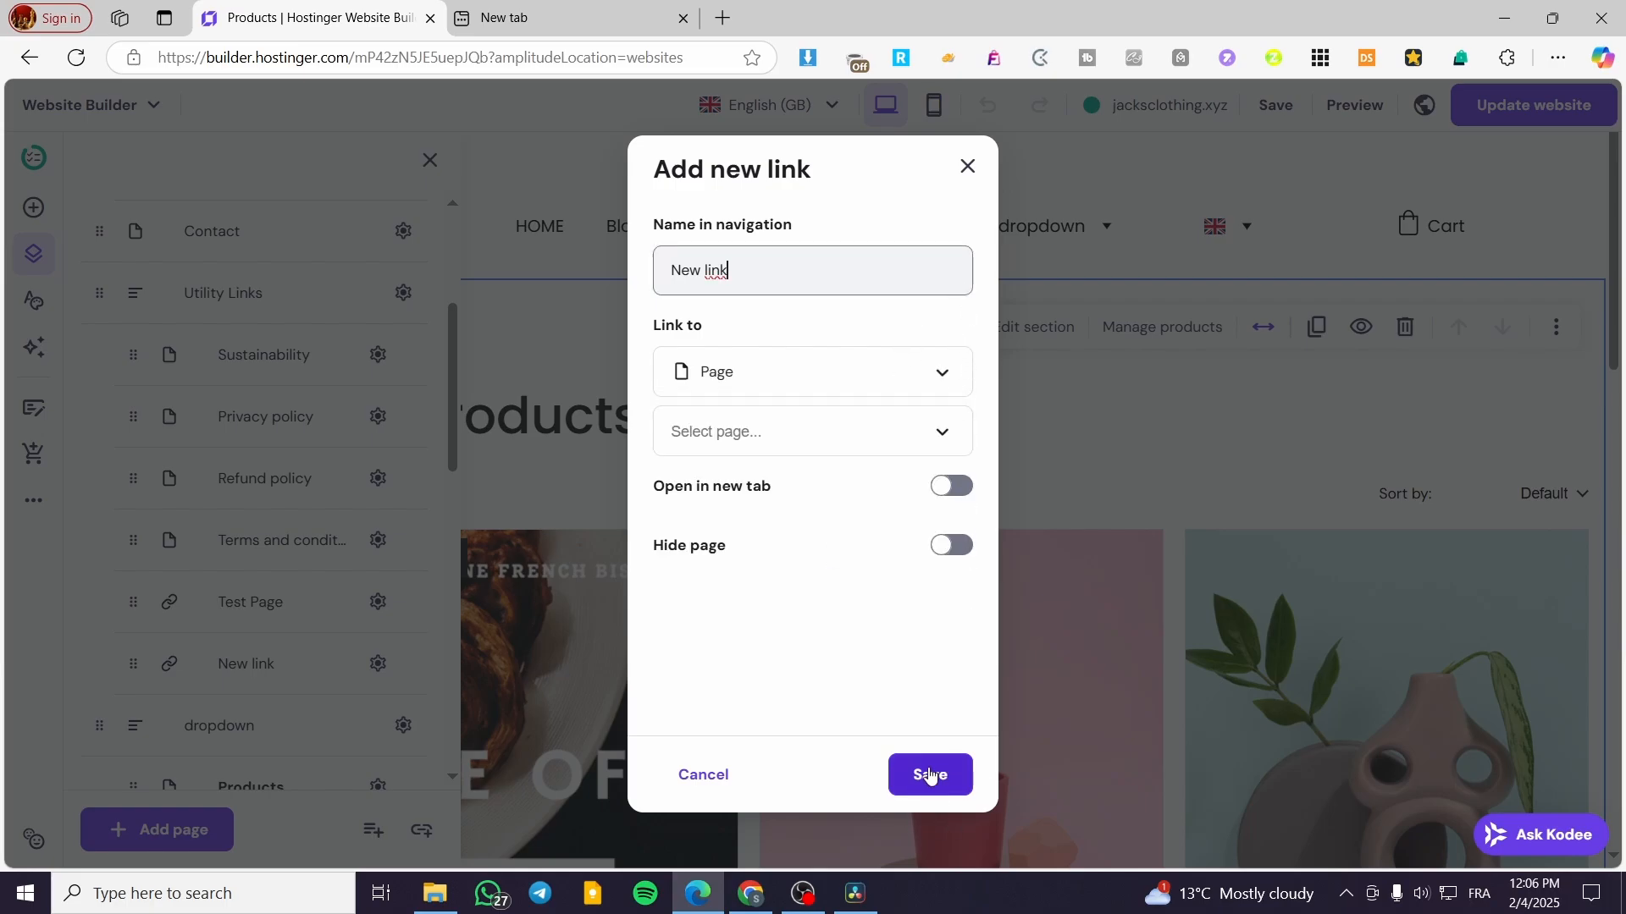
{"action": "left_click", "coordinate": [967, 166]}
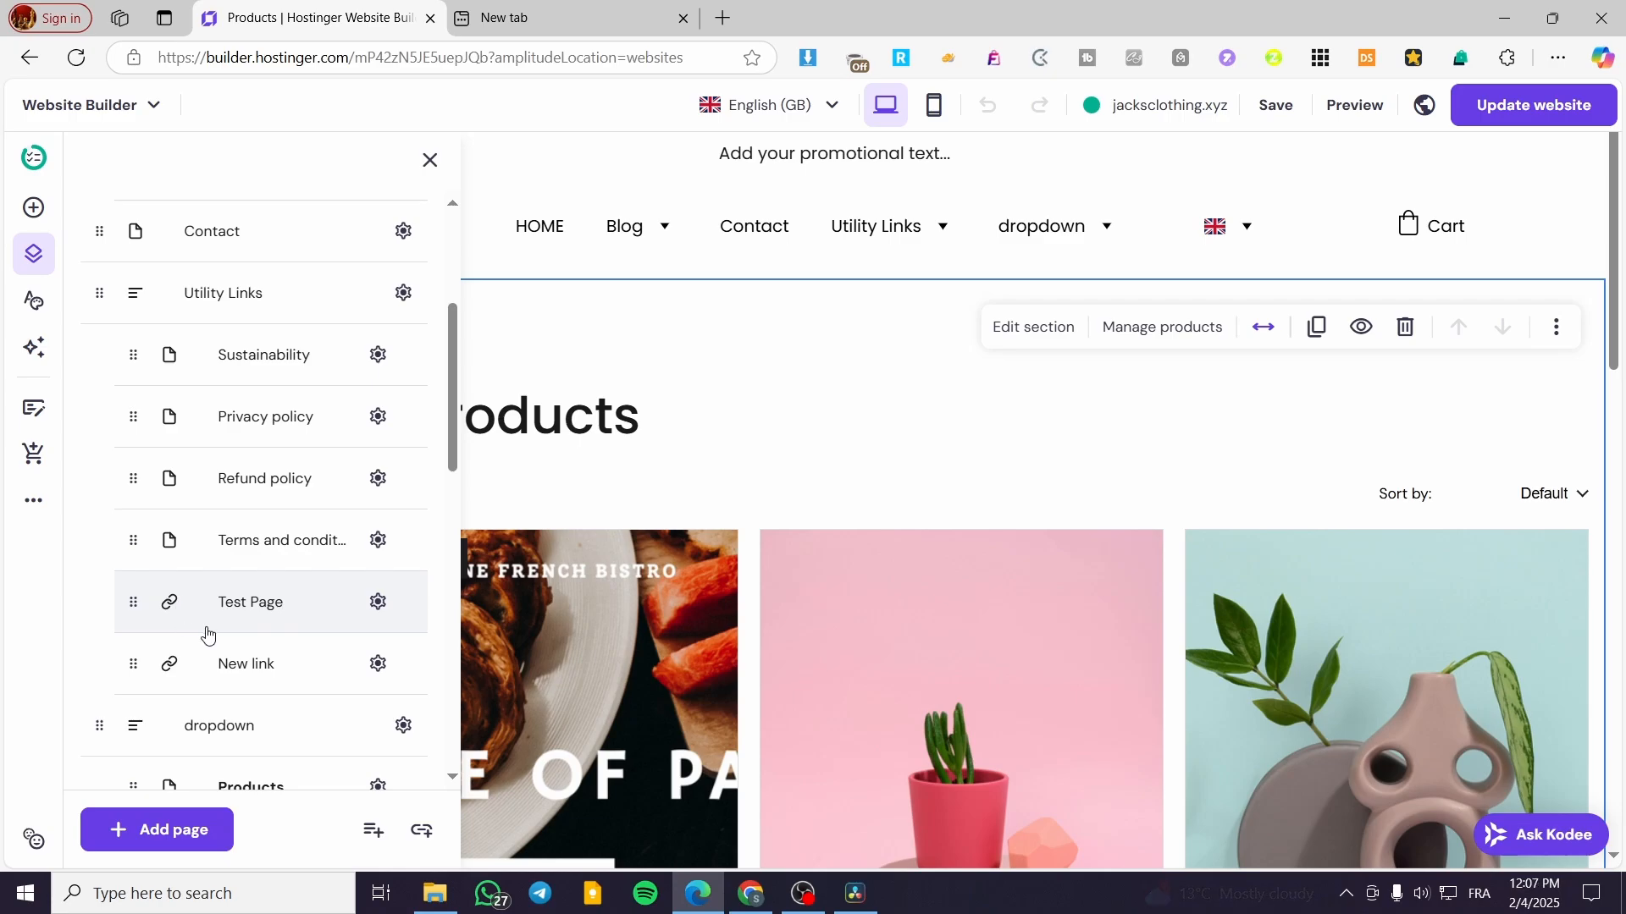
Step: Close the pages and navigation list and select the site header above the All products section
{"action": "left_click", "coordinate": [430, 160]}
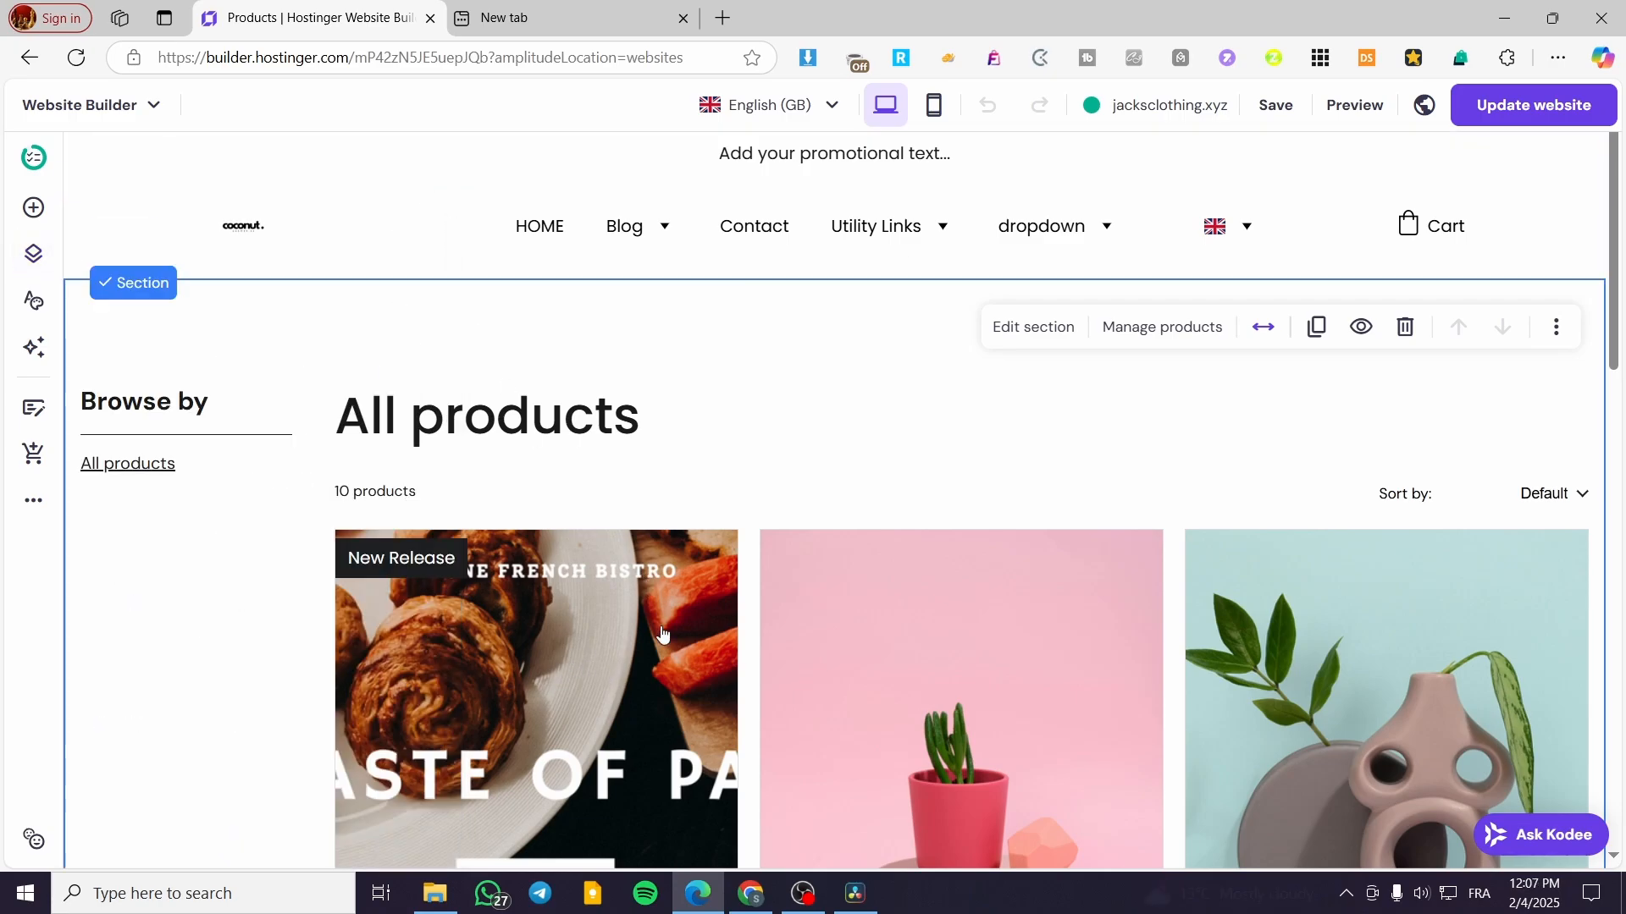
{"action": "scroll", "coordinate": [903, 590], "scroll_direction": "down", "scroll_amount": 1}
{"action": "scroll", "coordinate": [904, 590], "scroll_direction": "up", "scroll_amount": 1}
{"action": "left_click", "coordinate": [1139, 197]}
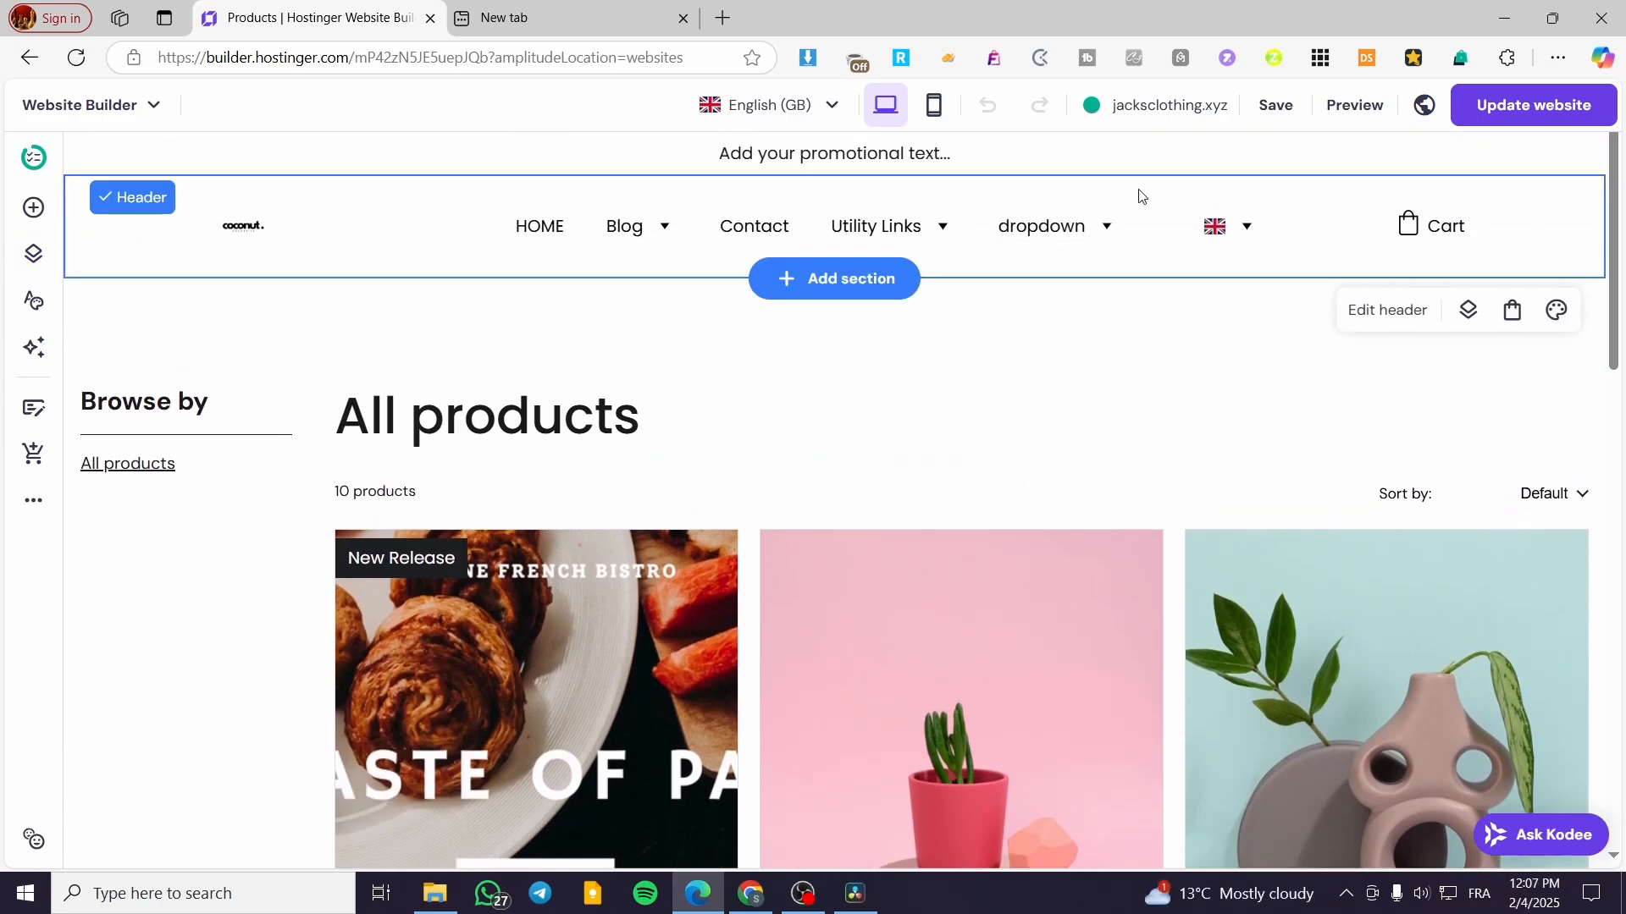